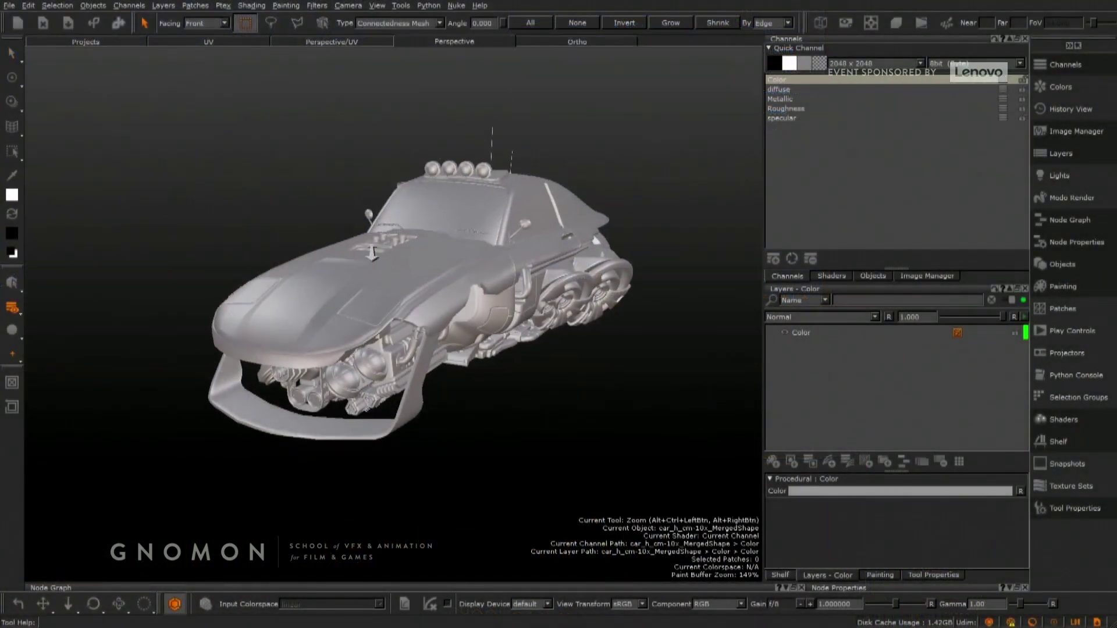
Step: Examine the front and side of the car model from a closer three-quarter view
alt+drag(671, 506, 570, 503)
alt+drag(342, 365, 317, 372)
alt+middle_drag(317, 372, 302, 381)
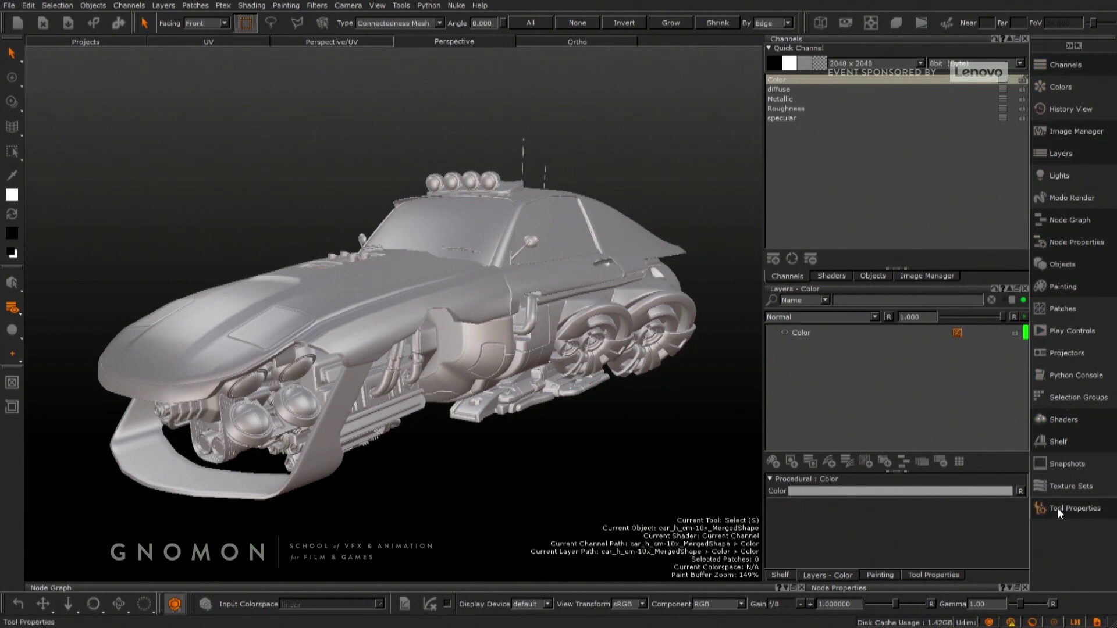
Step: Review the docked Shaders, Objects, Image Manager, Channels, Shelf, Layers, Painting and Tool Properties palettes, and toggle the palette labels
click(1068, 46)
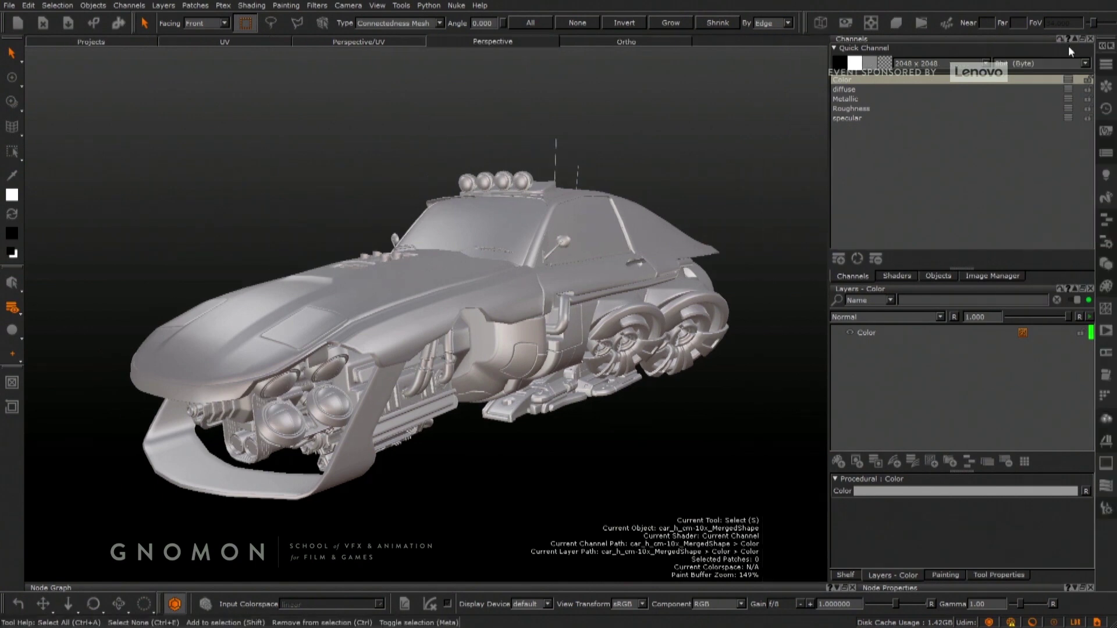
click(1101, 47)
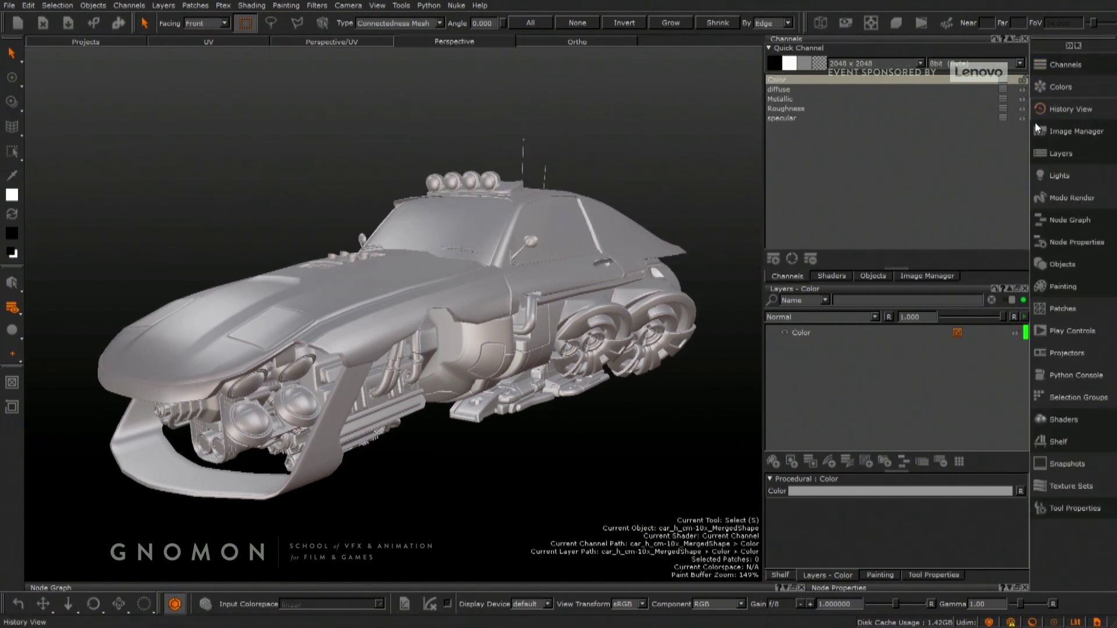
click(828, 277)
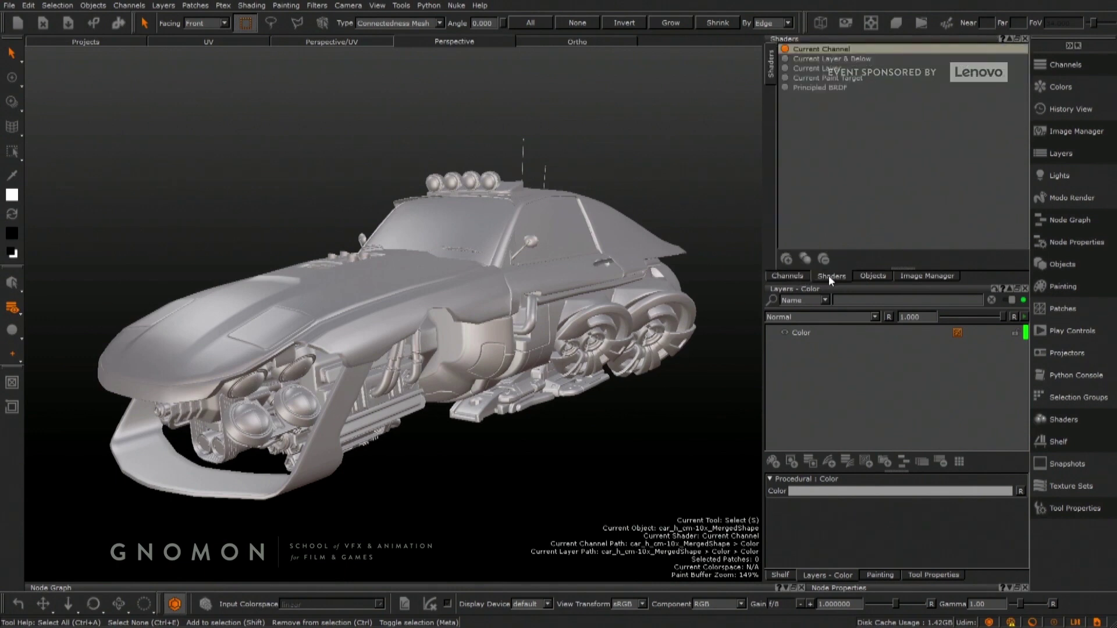
click(871, 276)
click(907, 276)
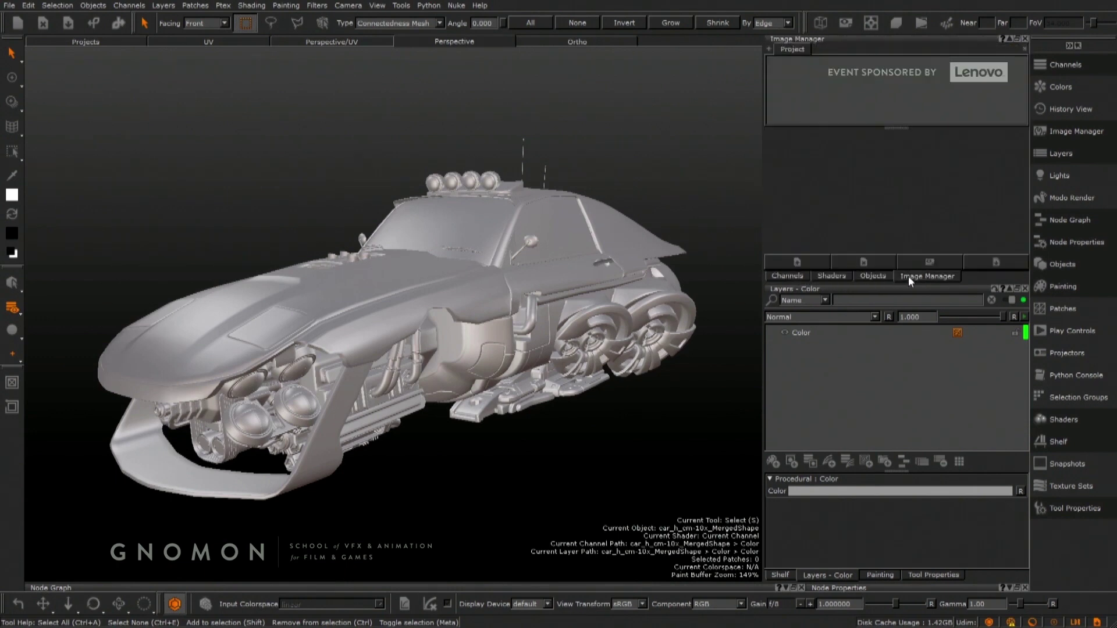
click(786, 276)
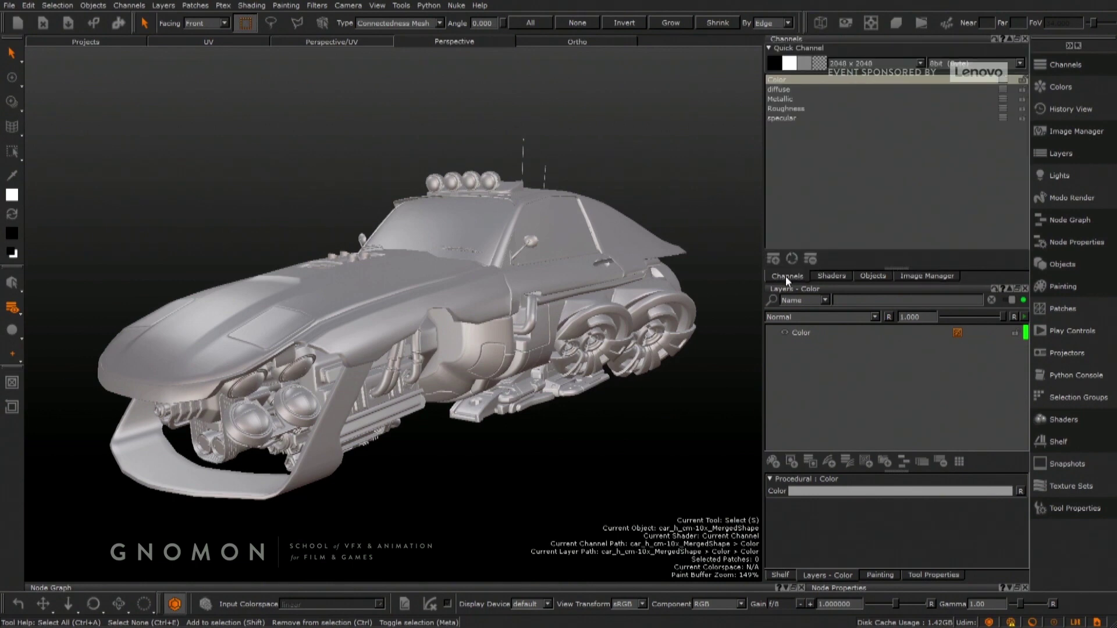
click(780, 575)
click(823, 575)
click(870, 576)
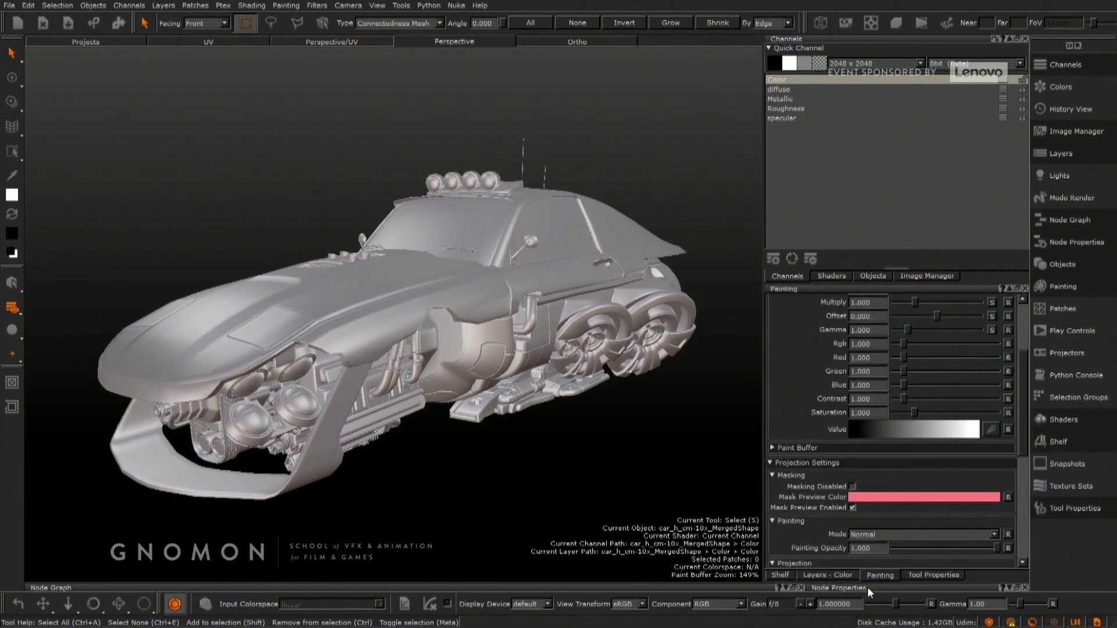
click(917, 575)
click(835, 575)
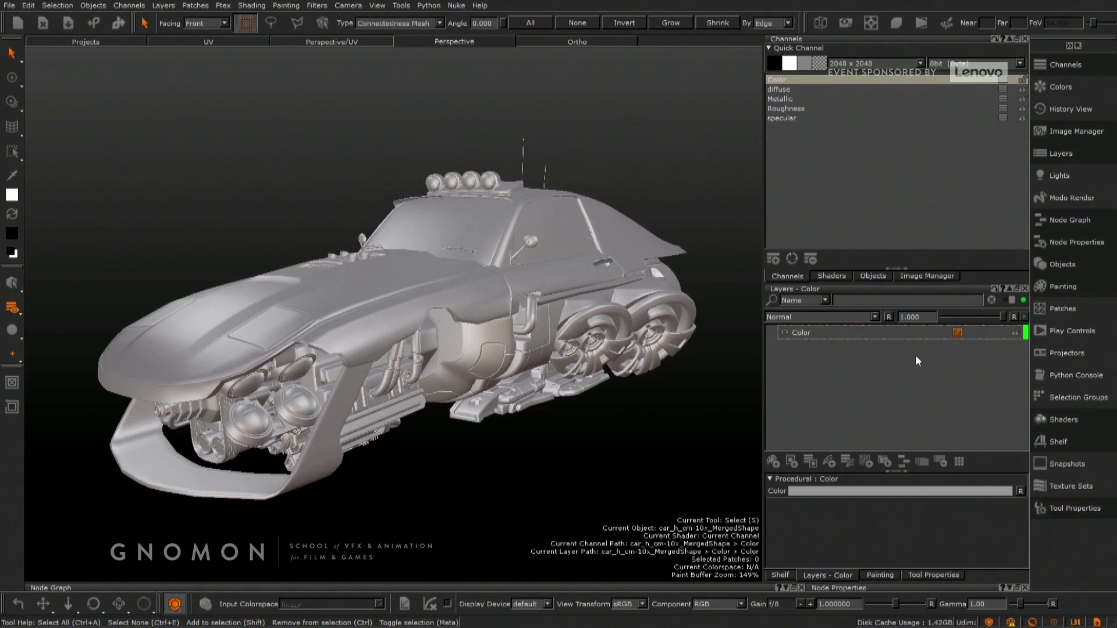
Step: Close the docked palettes so that only the Shaders palette fills the column
click(1025, 37)
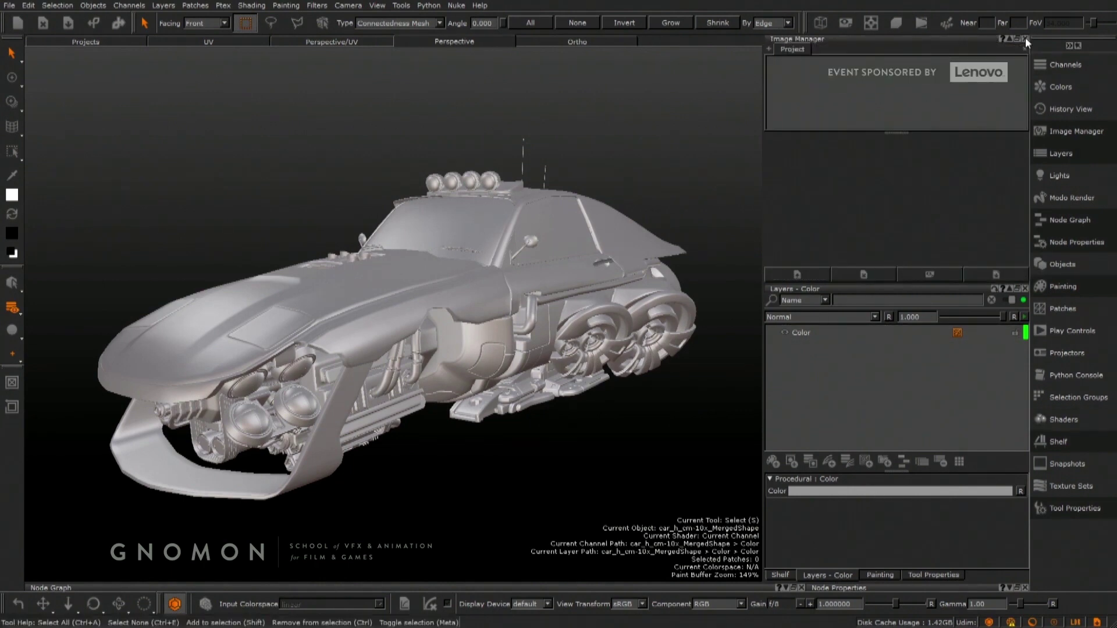
click(1025, 37)
click(1024, 37)
click(1024, 38)
click(1024, 39)
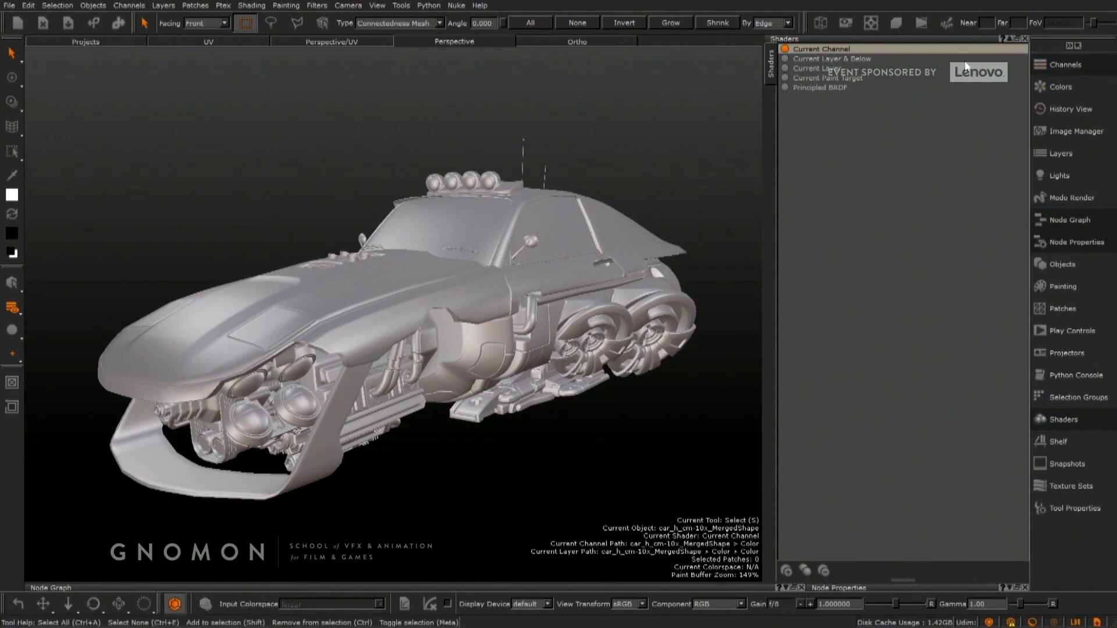
Step: Stack the Channels and Layers palettes below Shaders and adjust the heights of all three
drag(964, 61, 963, 513)
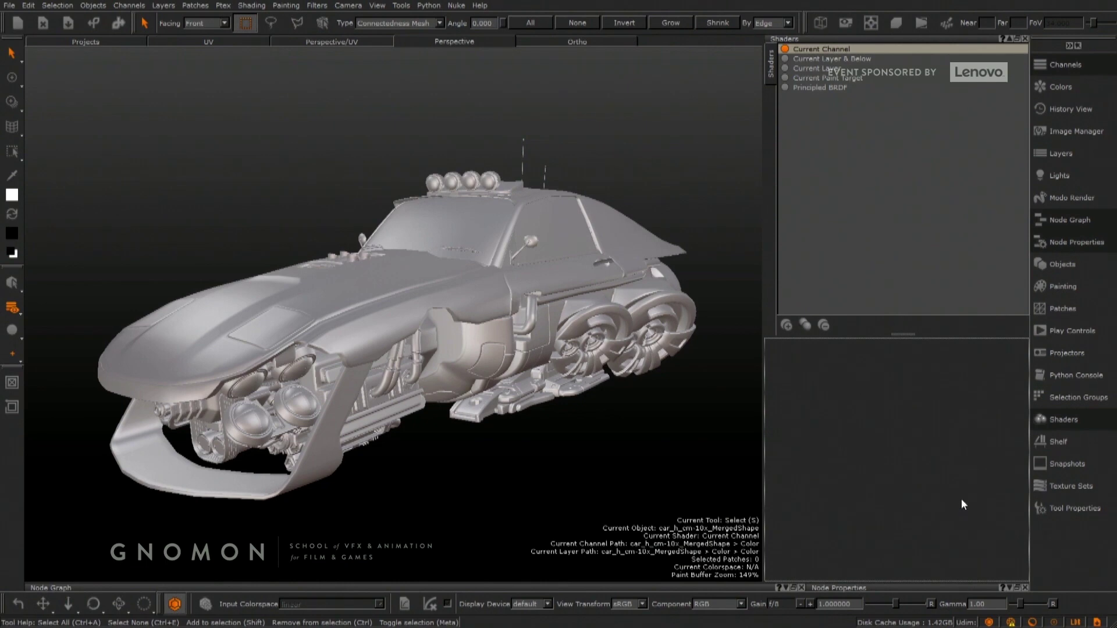
click(1053, 154)
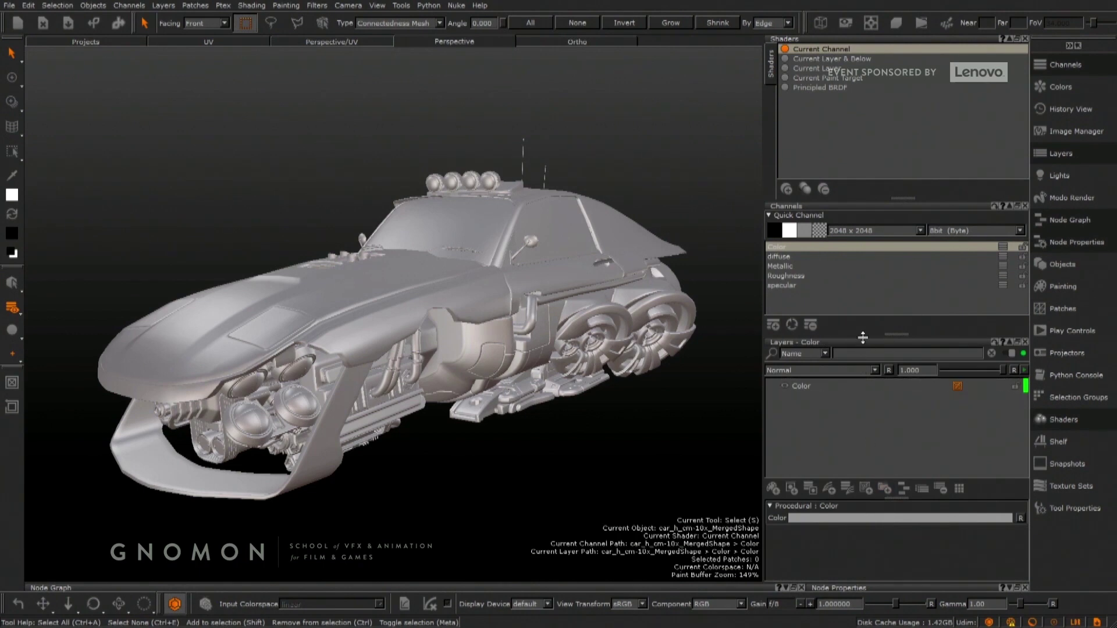
drag(863, 337, 862, 378)
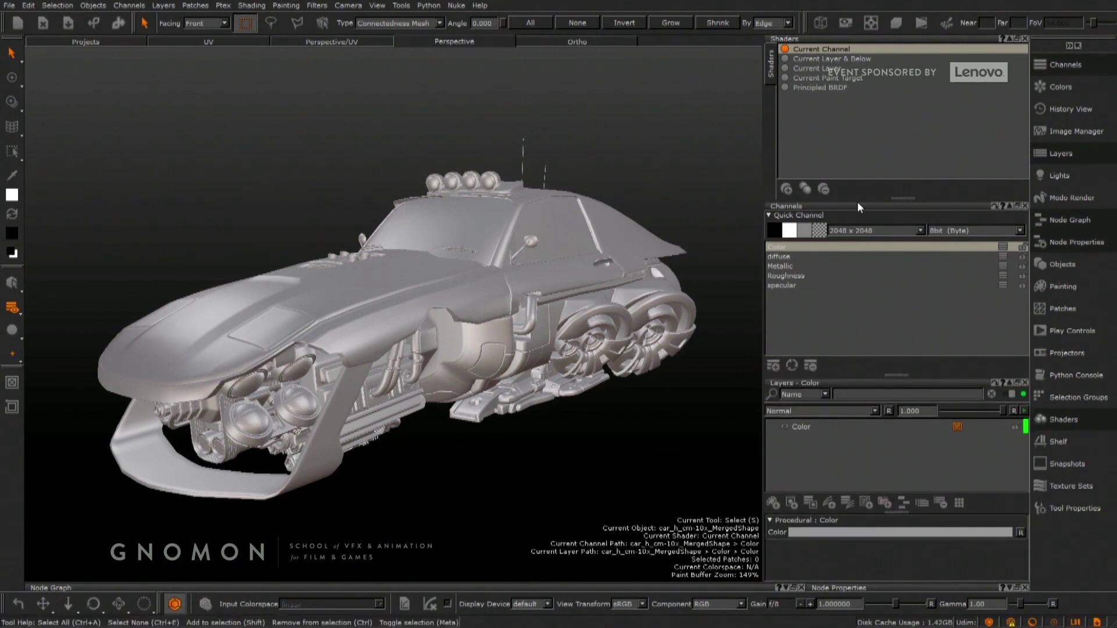
drag(860, 202, 861, 153)
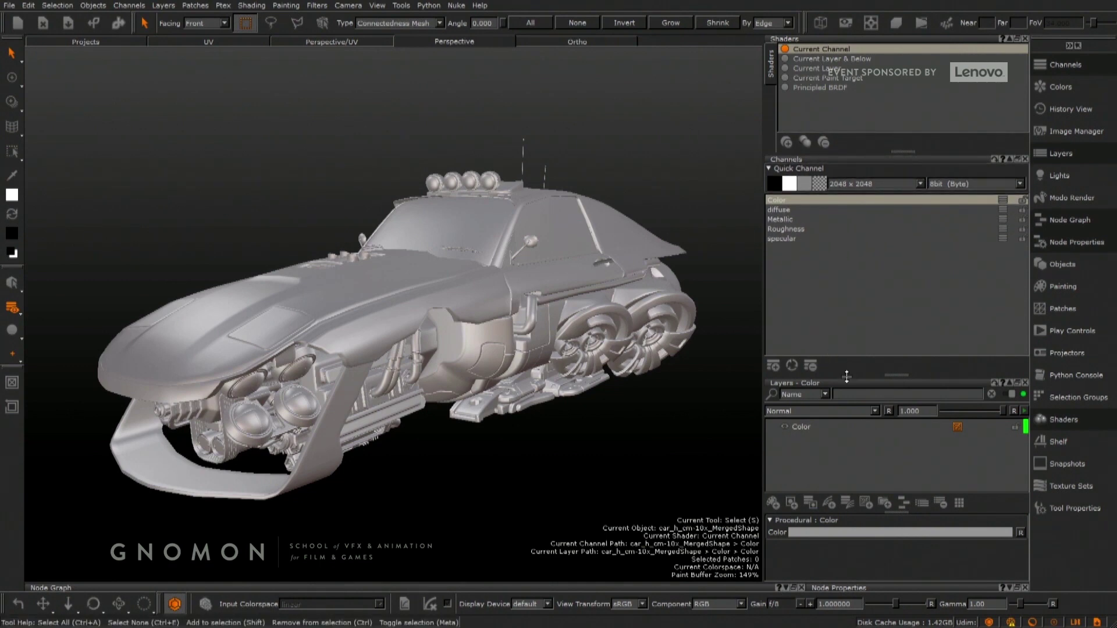
drag(847, 376, 856, 312)
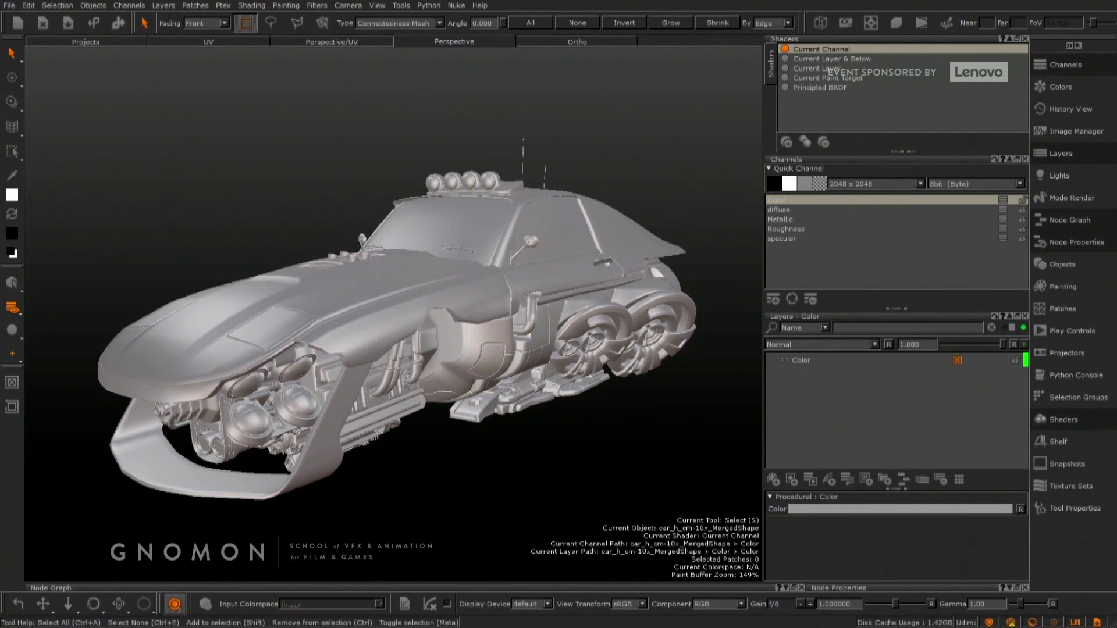
Step: Show the car with the Principled BRDF shader and collapse the MetalCOLOR group in the Color channel
click(810, 87)
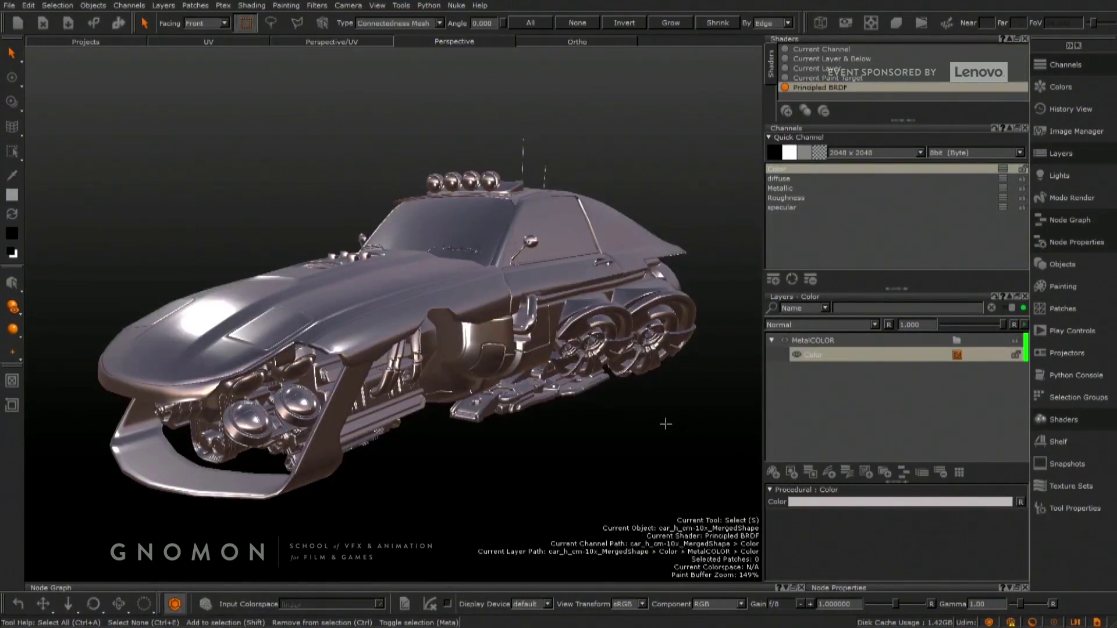
click(782, 352)
click(771, 341)
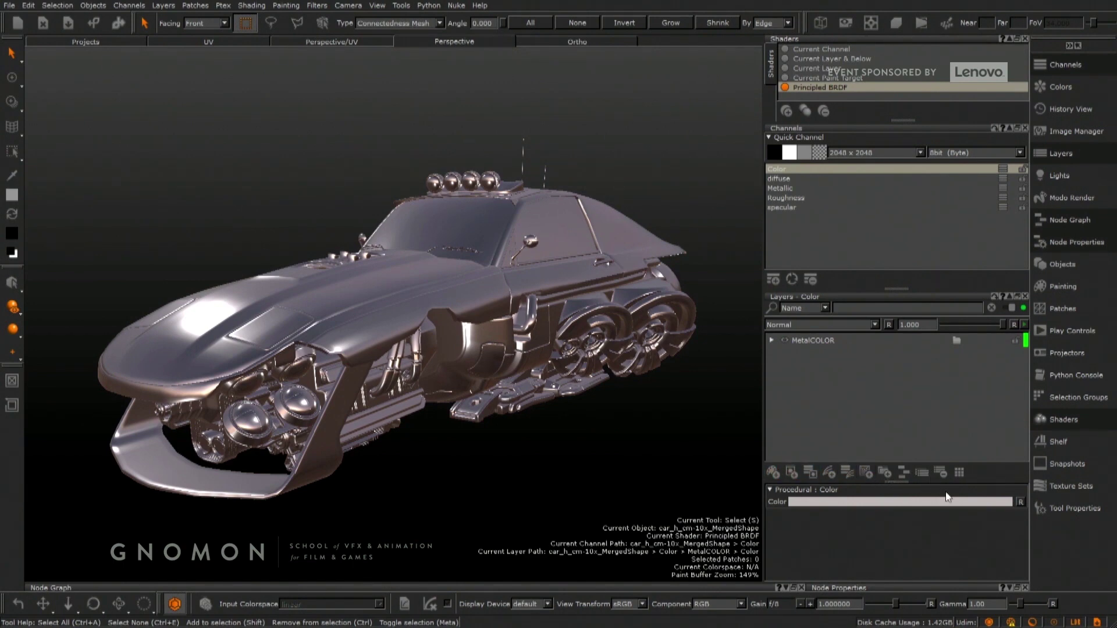
Step: Add a white Color procedural layer above MetalCOLOR and put it in a group named PaintCOLOR
click(885, 472)
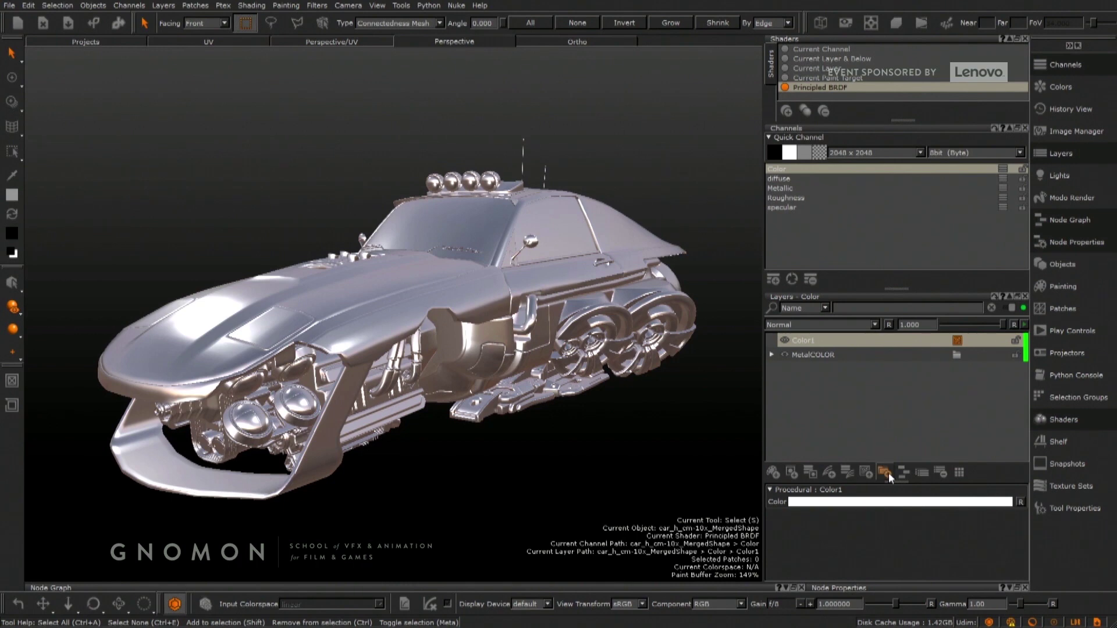
click(886, 472)
double_click(801, 344)
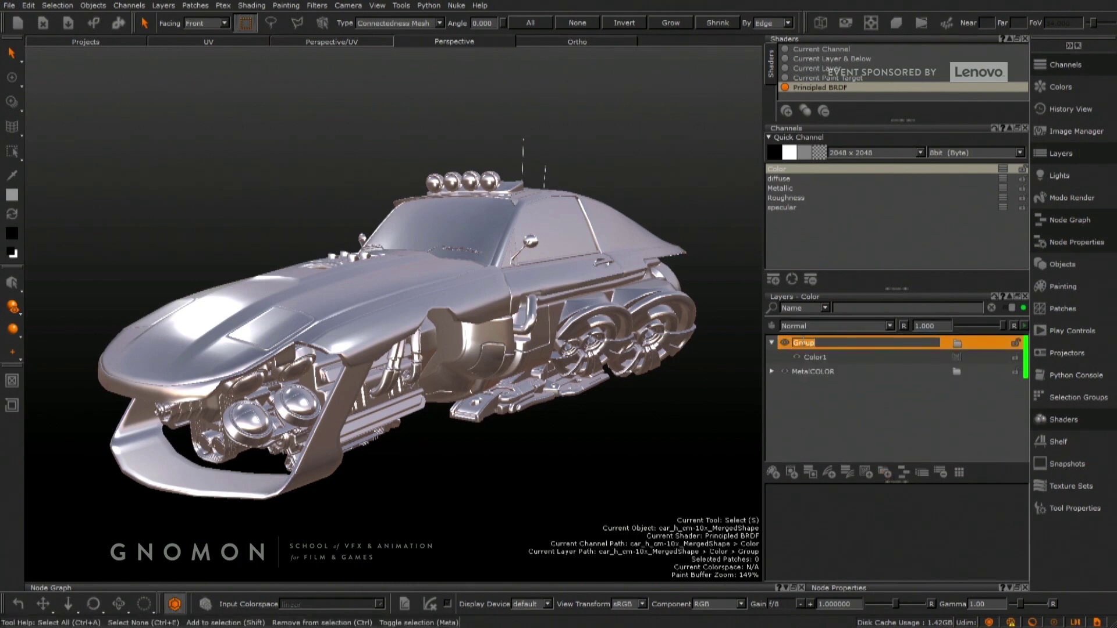
text(PaintCOLOR)
key(Return)
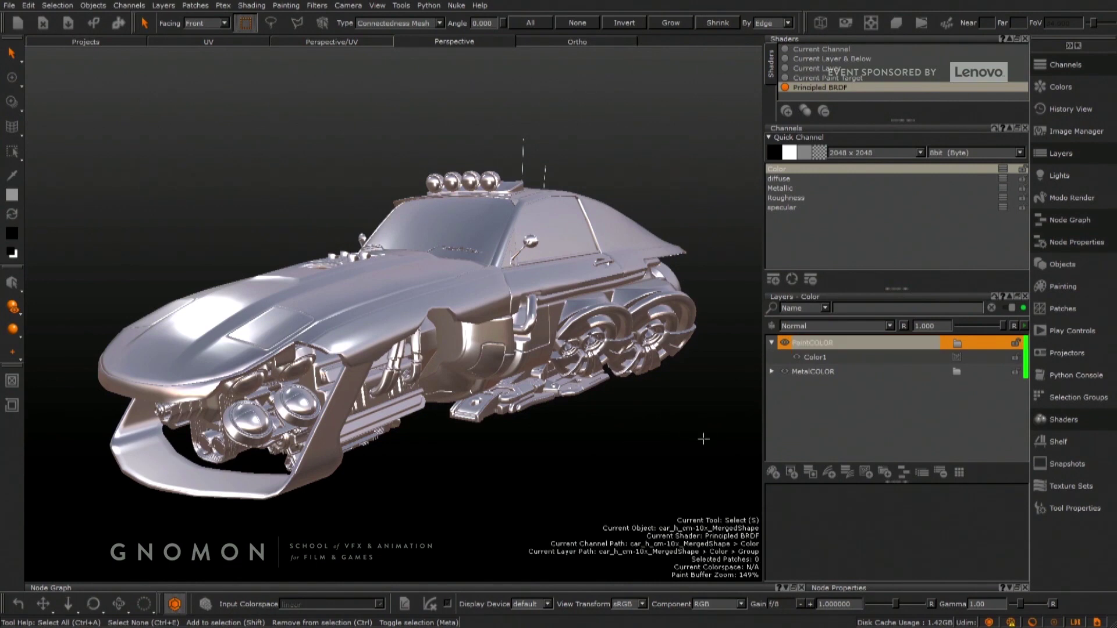
Step: In the Metallic channel, add a Color layer above MetalMETALLIC inside a new group named PaintMETALLIC
click(777, 188)
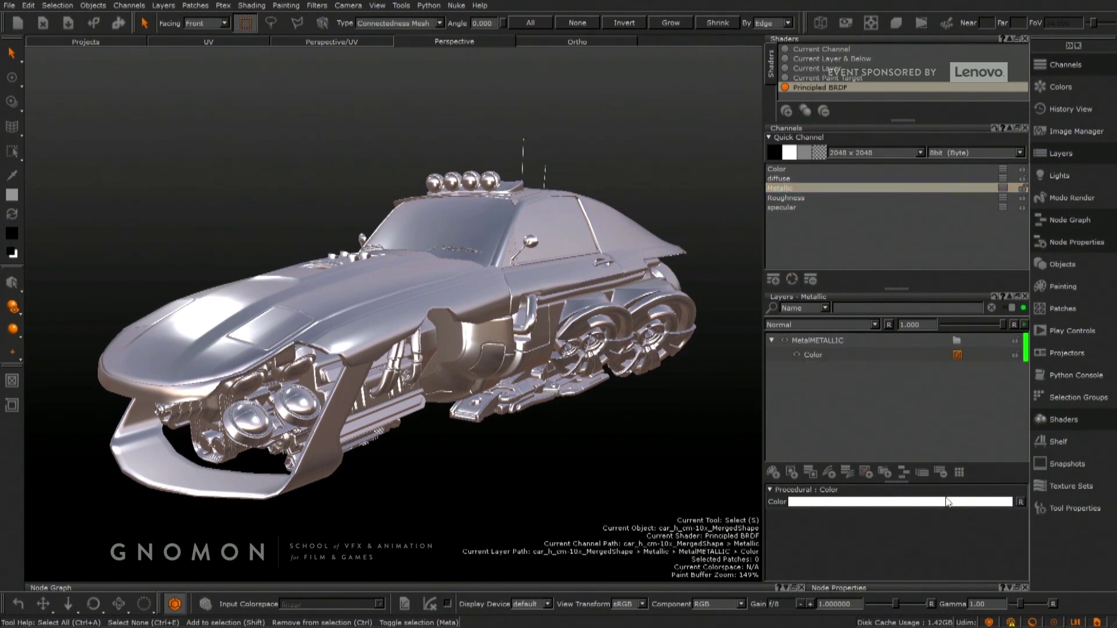
key(ctrl+d)
click(884, 474)
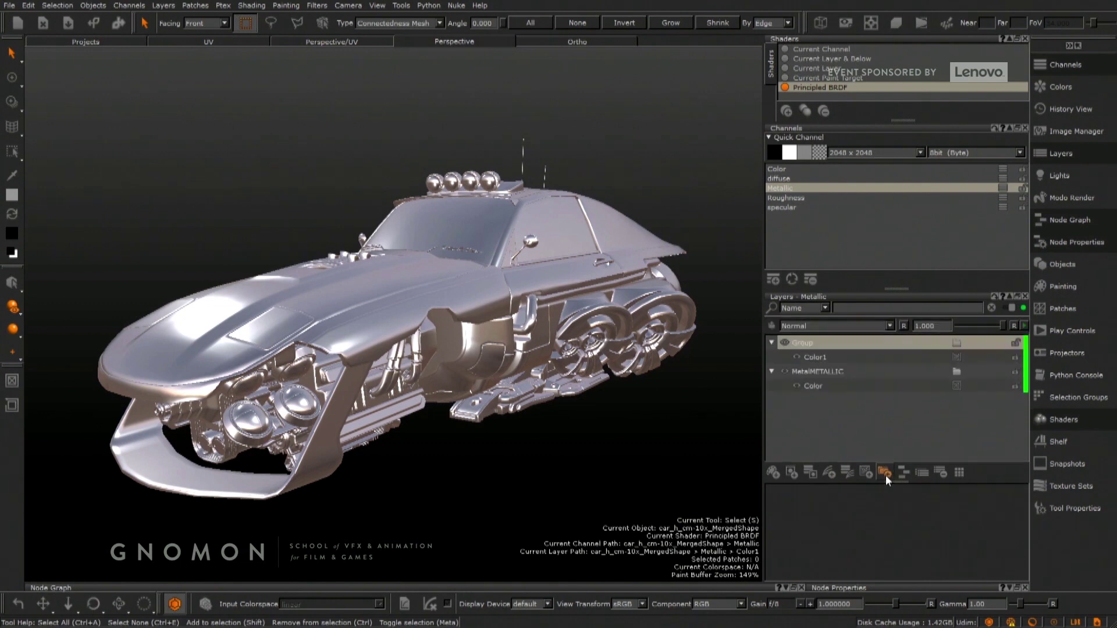
double_click(801, 345)
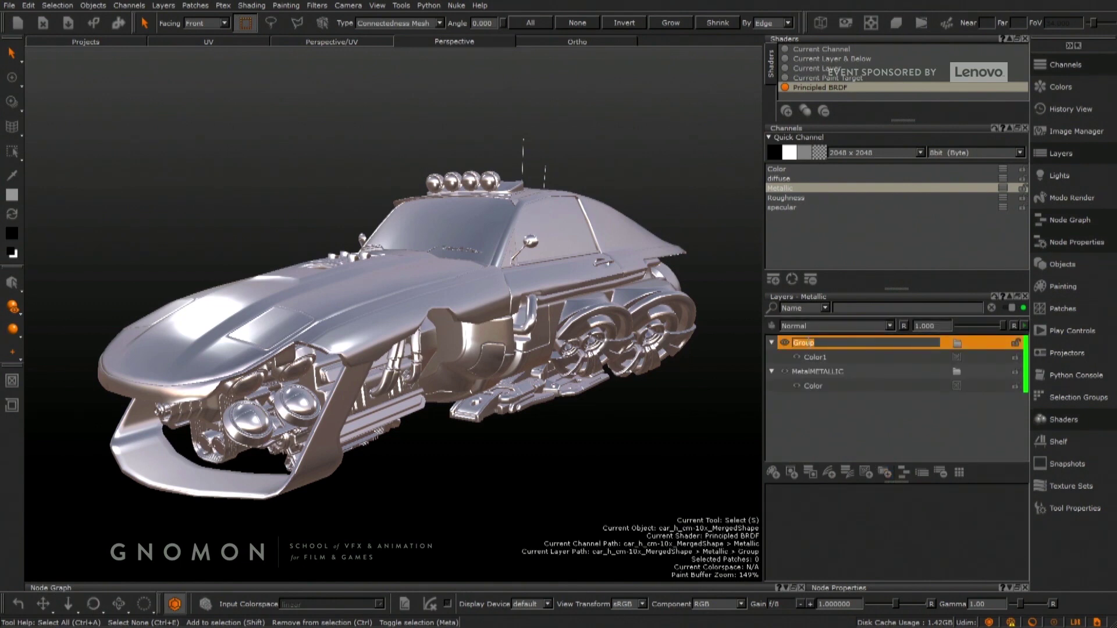
text(PainMETALLICt)
key(Return)
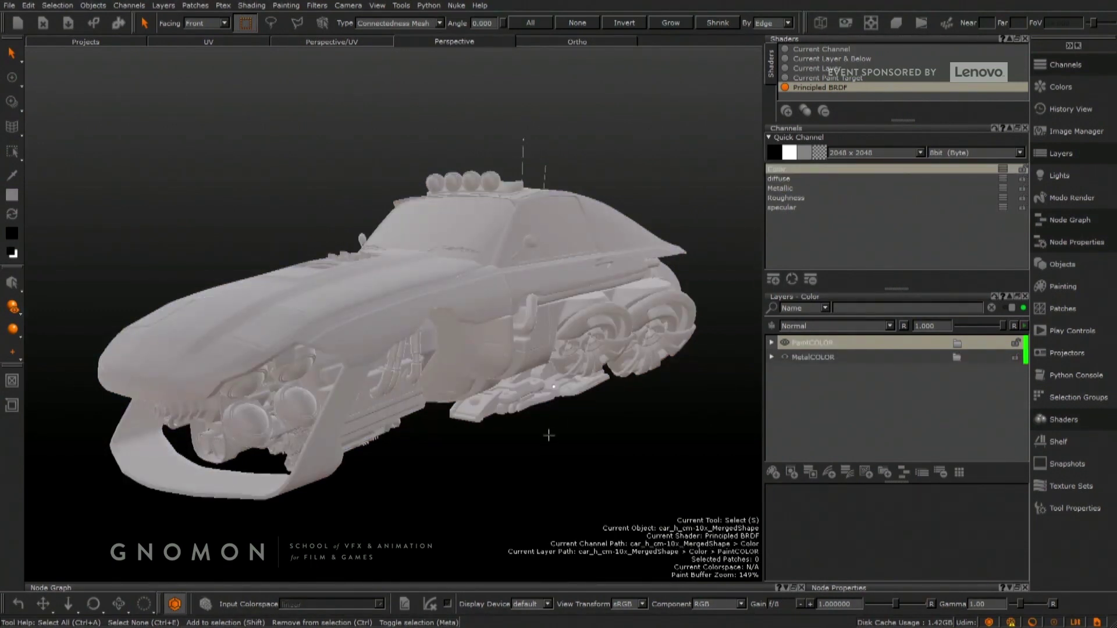
Step: Set the Color1 layer to golden yellow in the PaintCOLOR group and to black in the PaintMETALLIC group
click(774, 344)
click(772, 342)
click(811, 355)
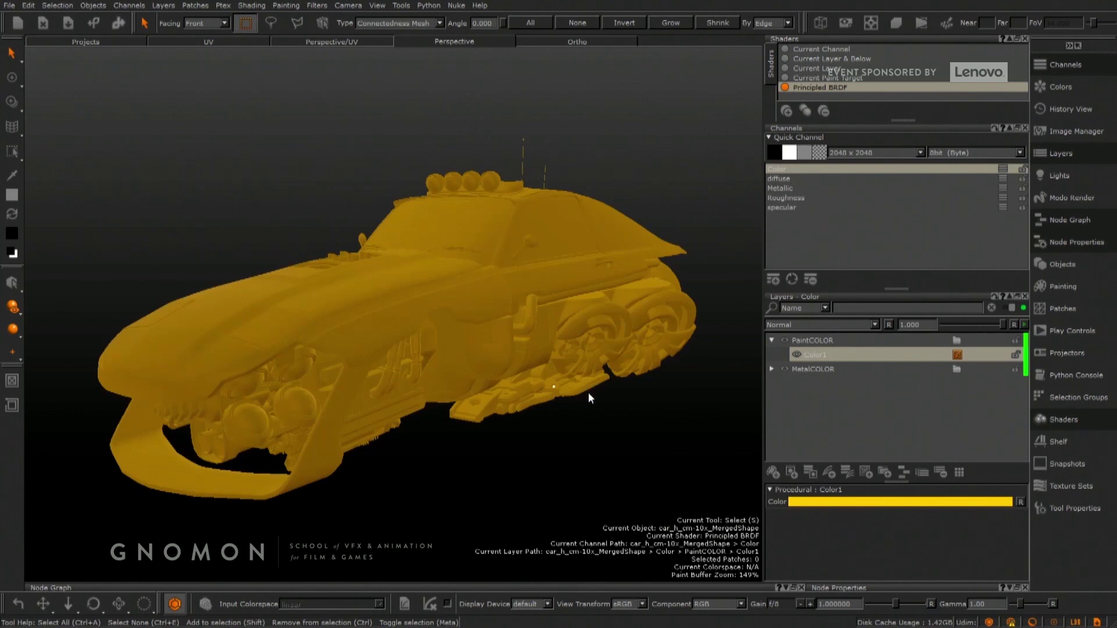
click(777, 188)
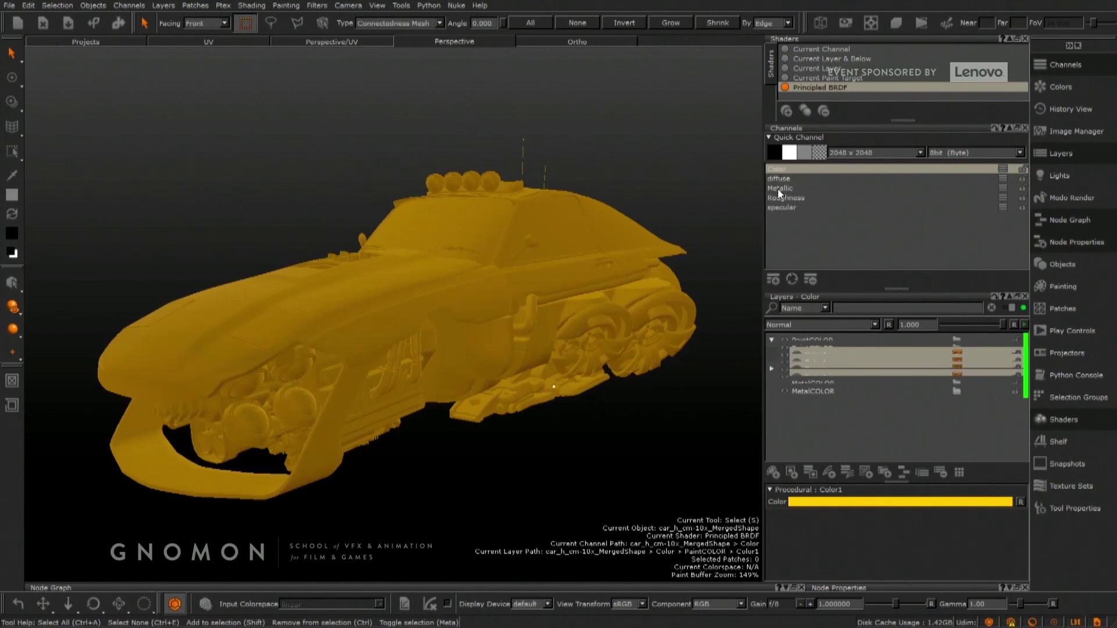
click(813, 356)
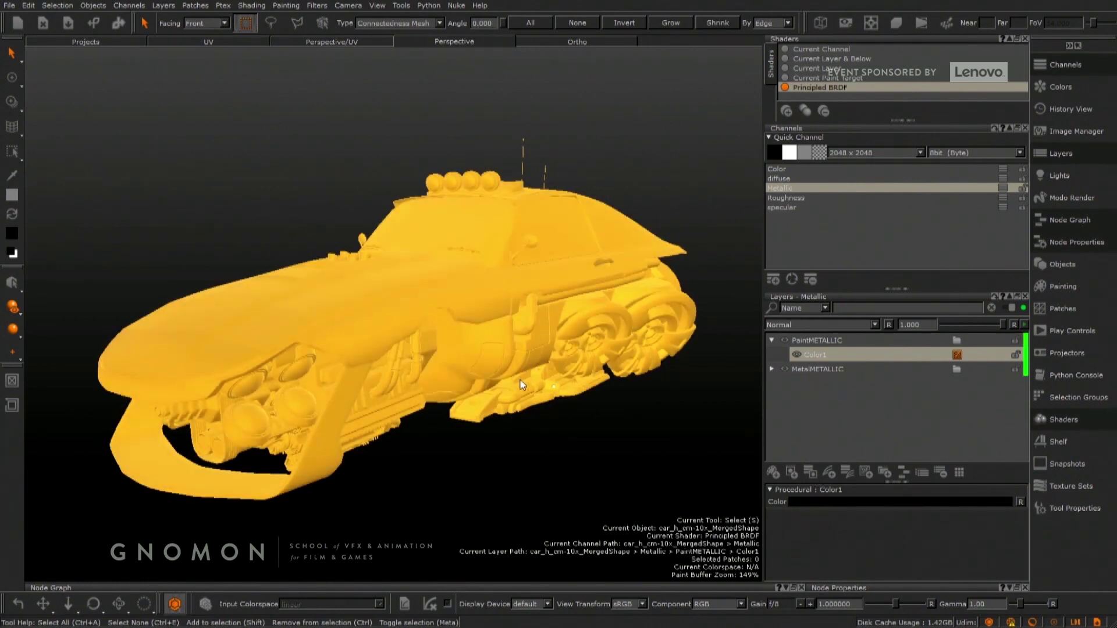
Step: Set the Color1 layer of the PaintROUGHNESS group in the Roughness channel to light grey
click(783, 198)
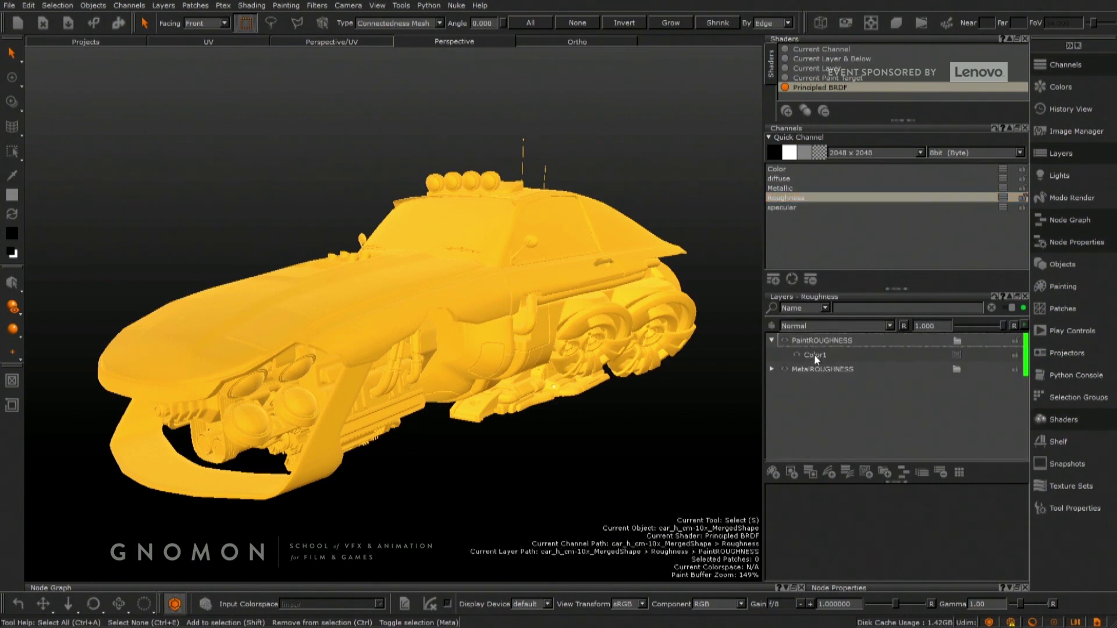
click(814, 354)
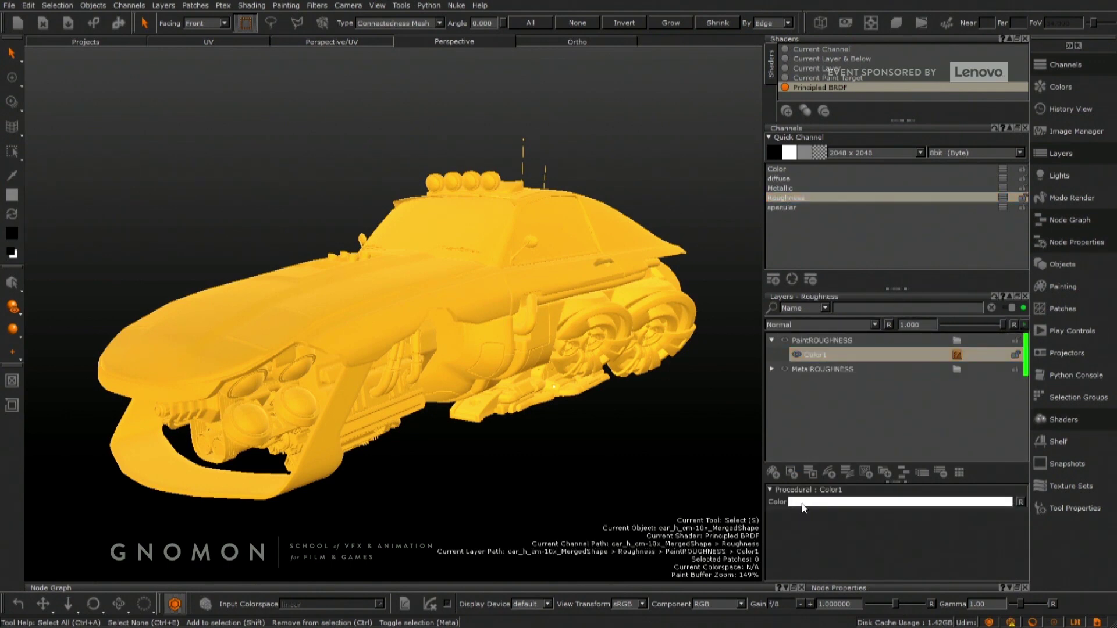
mouse_move(547, 215)
mouse_down()
mouse_move(535, 264)
mouse_move(537, 243)
mouse_up()
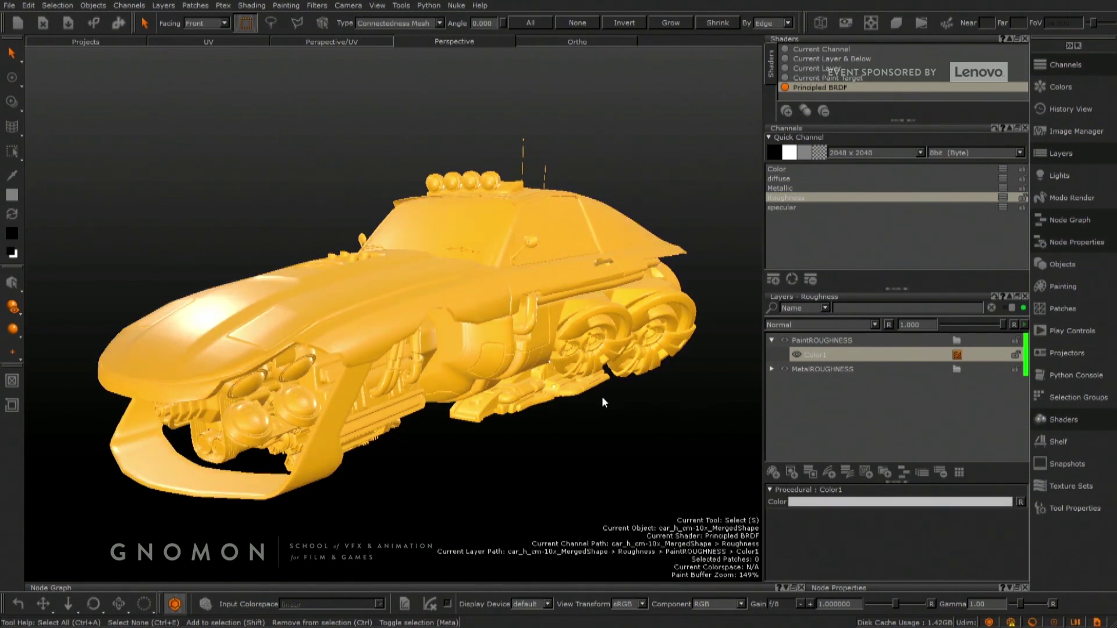
click(578, 415)
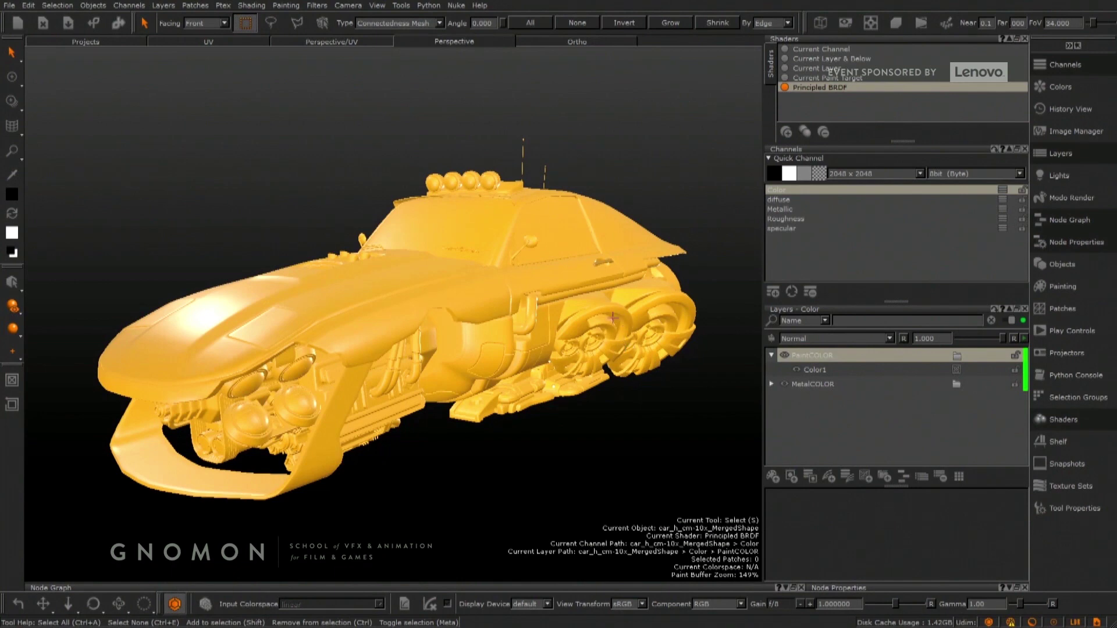
Step: Add a mask stack to the PaintCOLOR group and open it in a floating window over the viewport
click(810, 476)
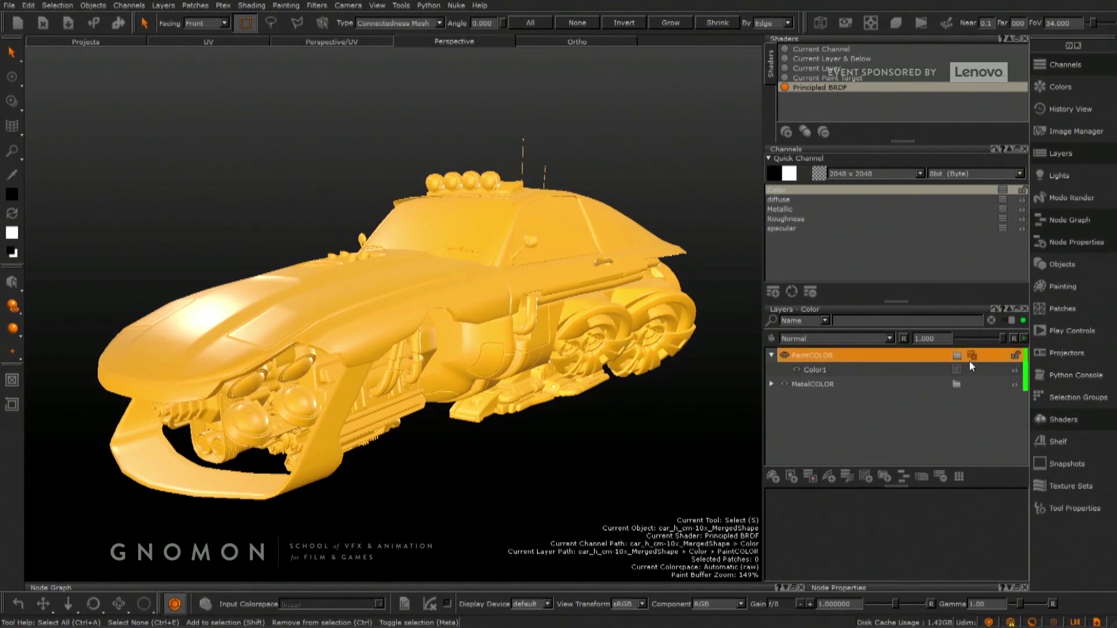
click(971, 356)
mouse_move(968, 364)
mouse_down()
mouse_move(872, 382)
mouse_move(483, 384)
mouse_move(497, 410)
mouse_up()
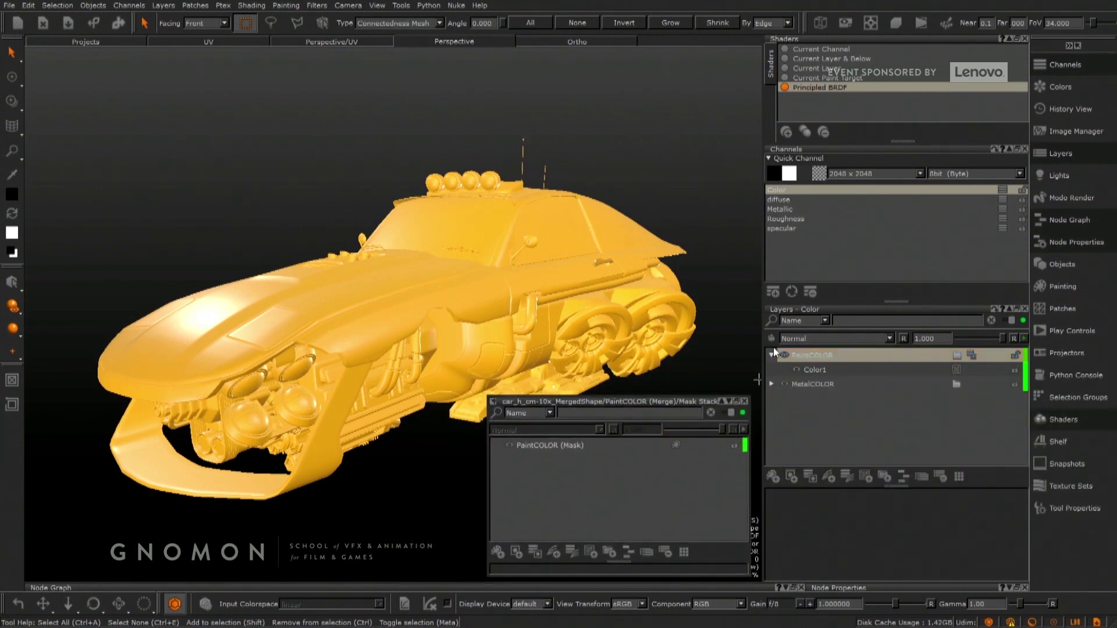
Step: Add mask stacks to the PaintMETALLIC, PaintROUGHNESS and PaintSPEC groups in their respective channels
click(776, 208)
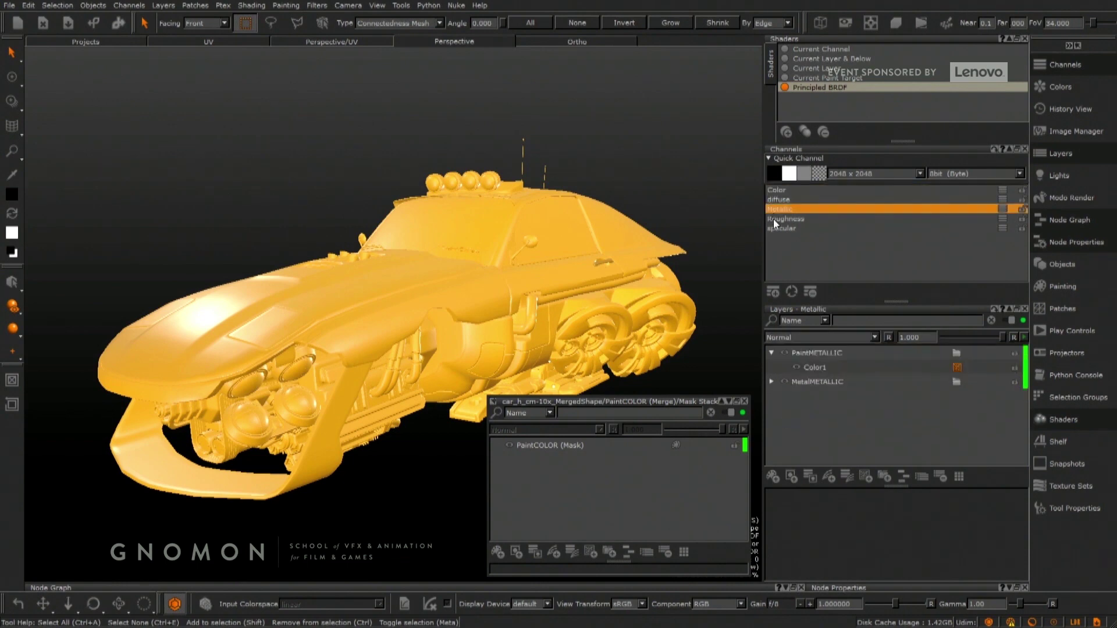
click(808, 354)
click(810, 477)
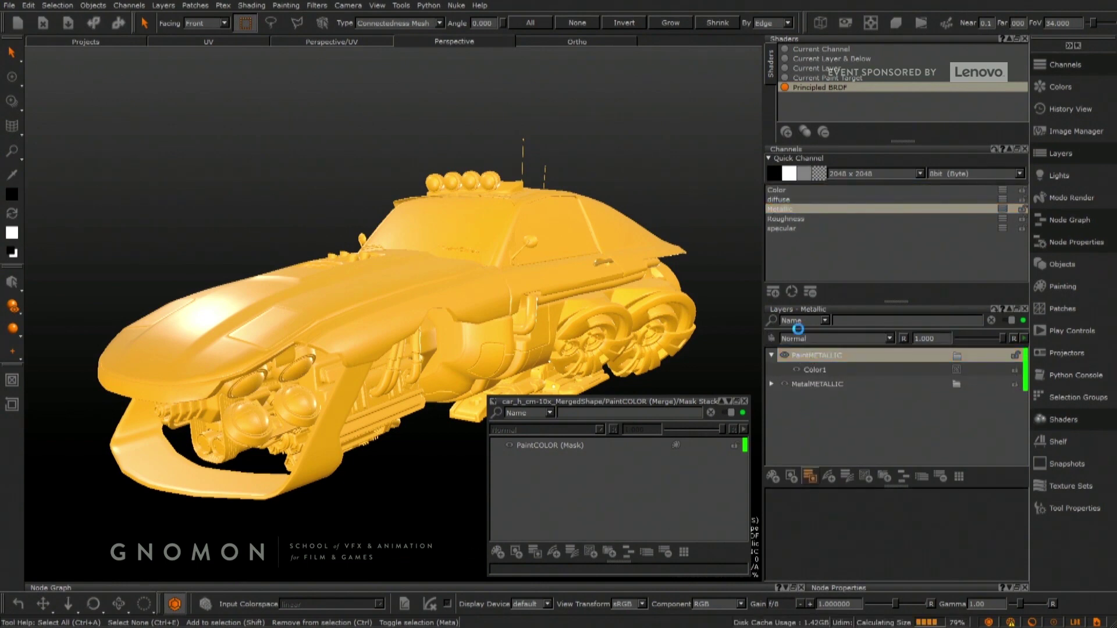
click(781, 219)
click(800, 353)
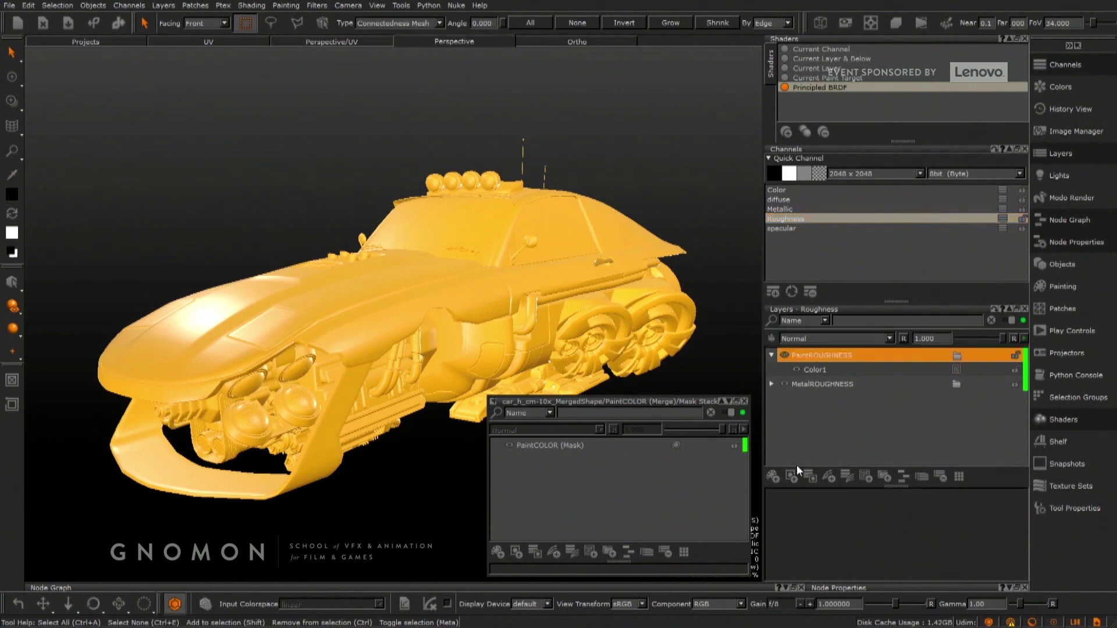
click(809, 475)
click(780, 229)
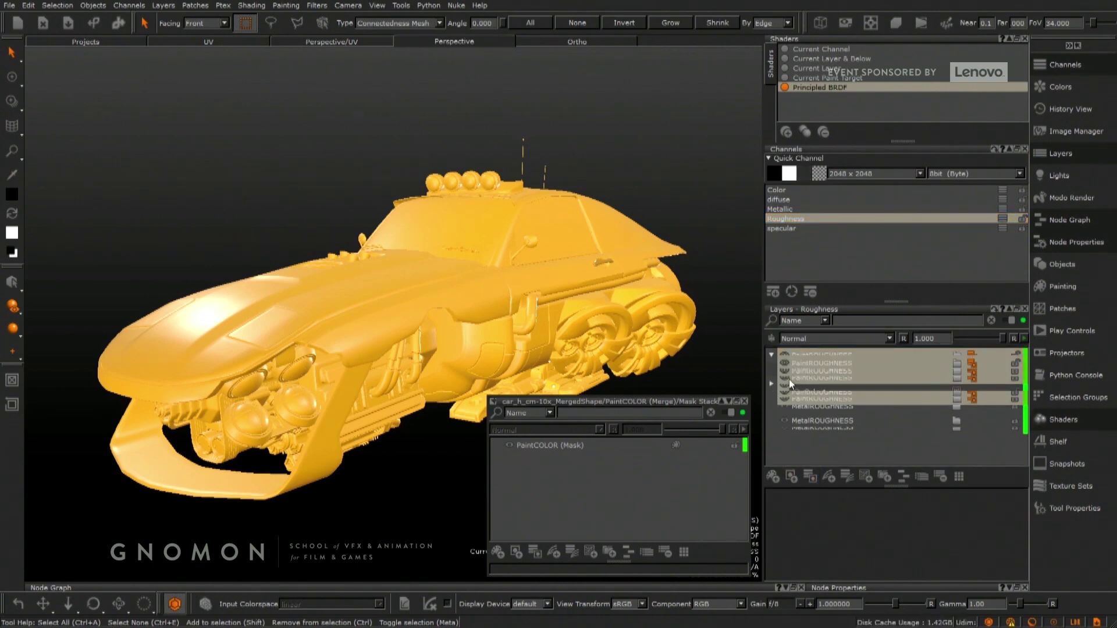
click(802, 357)
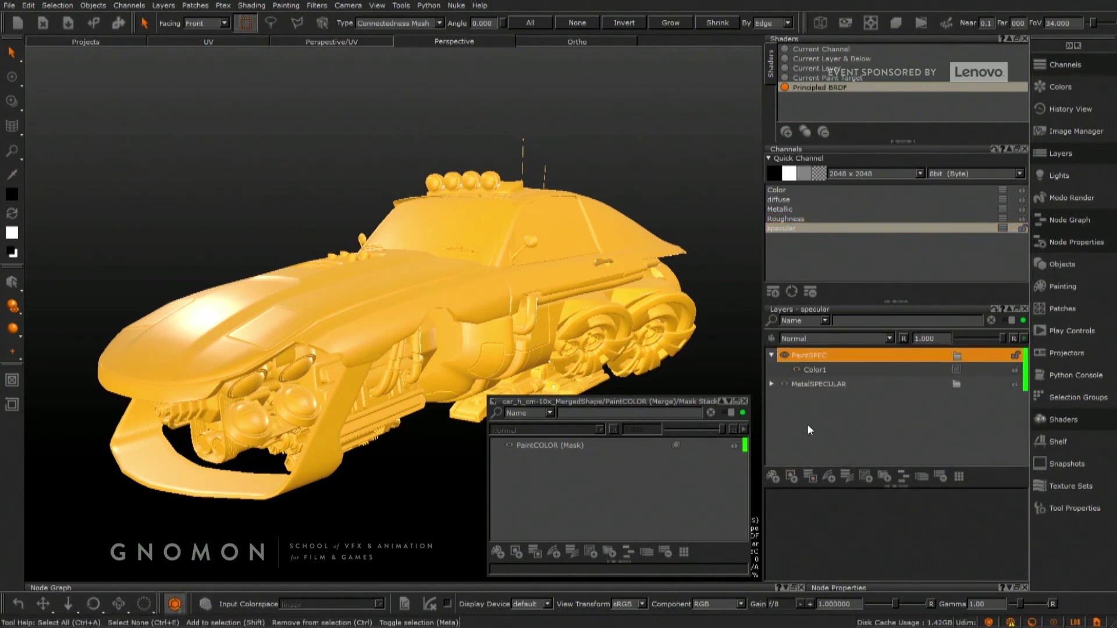
click(808, 477)
Step: Share the PaintCOLOR mask into the PaintSPEC and PaintROUGHNESS mask stacks, deleting each stack's own original mask
mouse_move(536, 445)
mouse_down()
mouse_move(833, 427)
mouse_move(969, 351)
mouse_move(932, 399)
mouse_up()
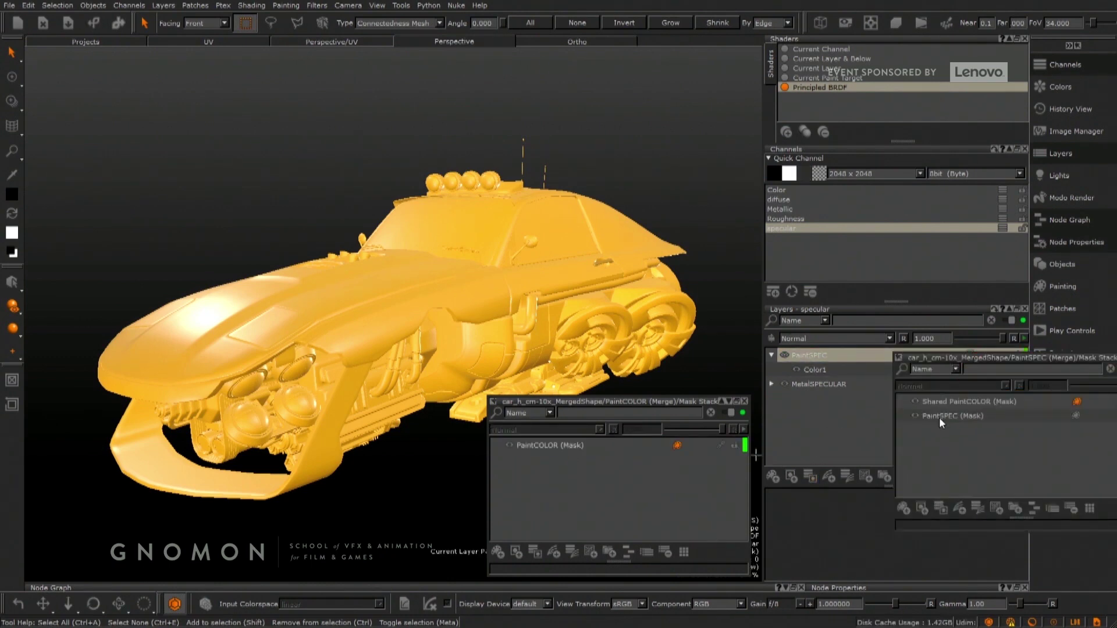
click(939, 415)
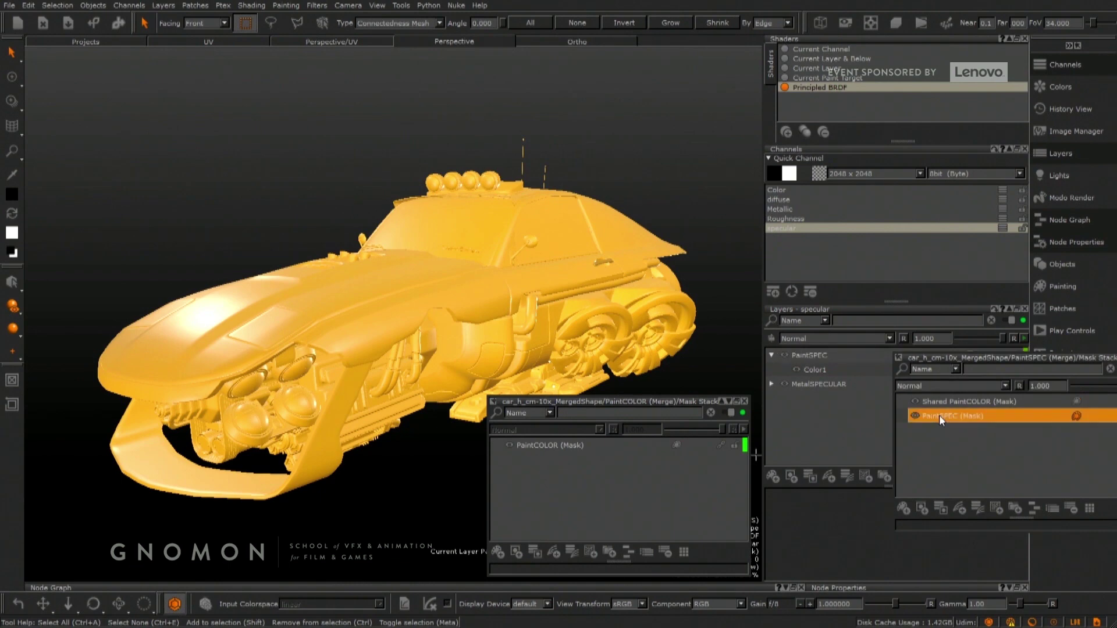
click(788, 219)
mouse_move(544, 442)
mouse_down()
mouse_move(850, 437)
mouse_move(971, 350)
mouse_move(933, 396)
mouse_up()
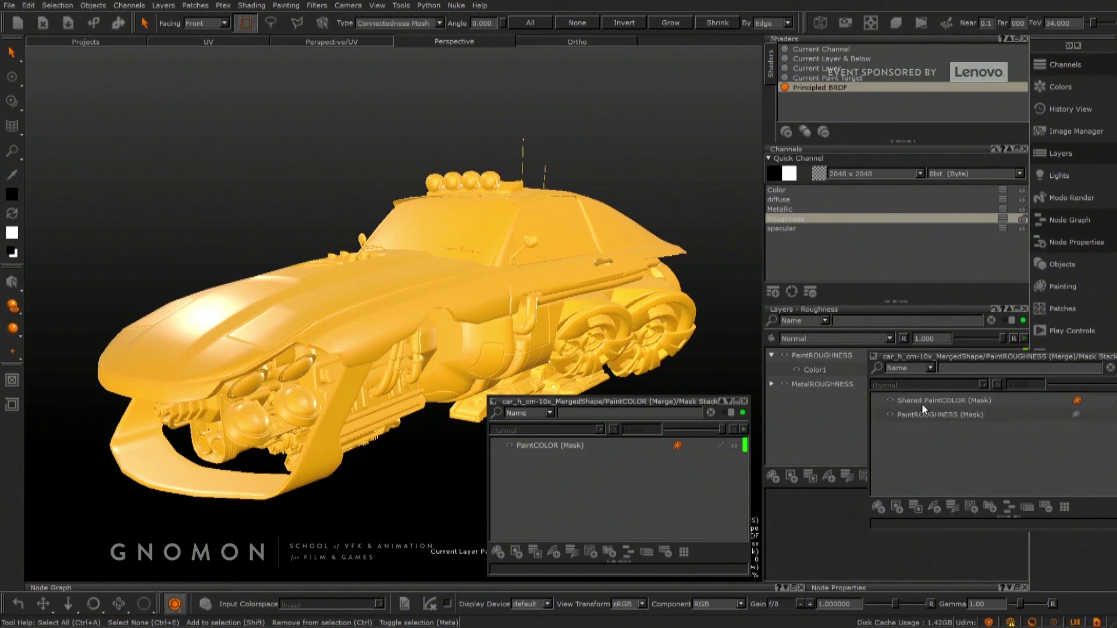
click(928, 414)
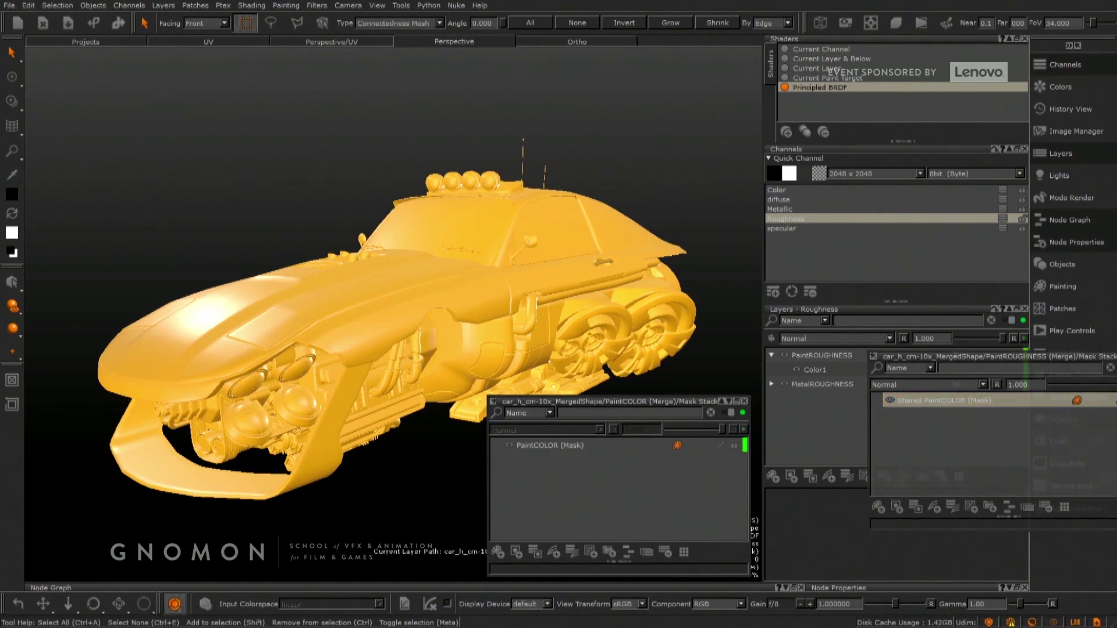
Step: Share the PaintCOLOR mask into the PaintMETALLIC mask stack and delete that stack's original PaintMETALLIC mask
click(785, 210)
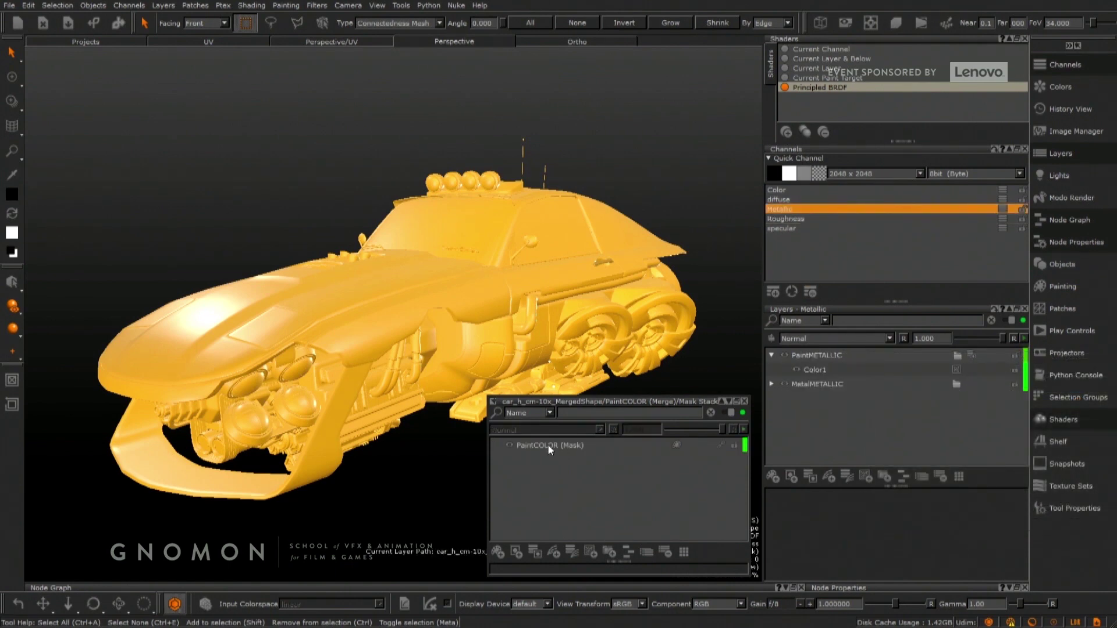
mouse_move(548, 445)
mouse_down()
mouse_move(839, 420)
mouse_move(972, 350)
mouse_move(1053, 412)
mouse_move(965, 403)
mouse_up()
click(924, 416)
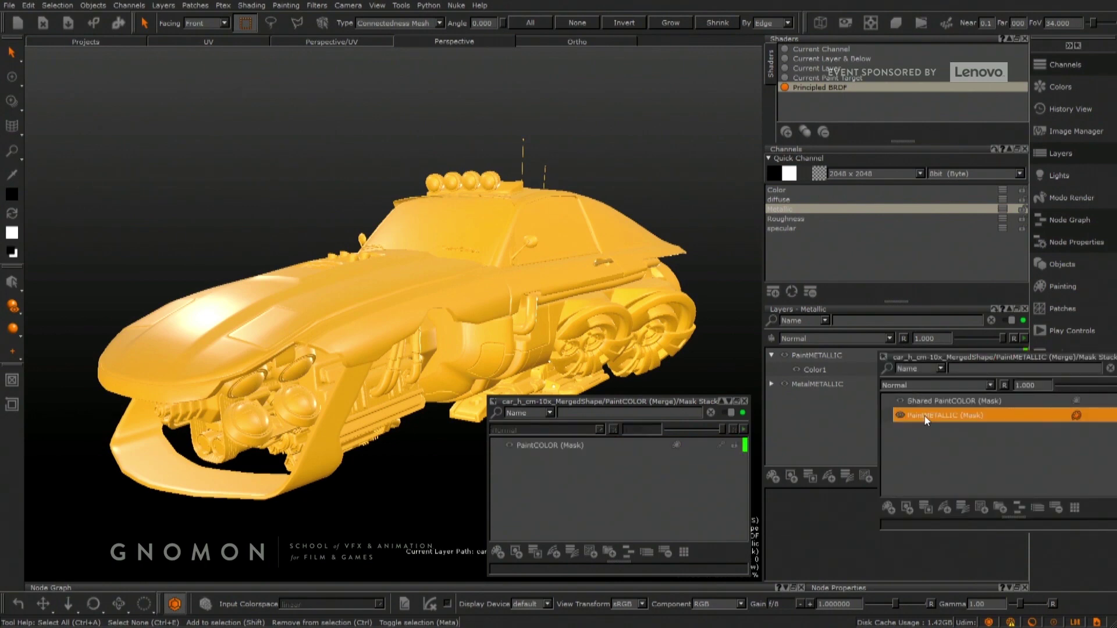
key(Delete)
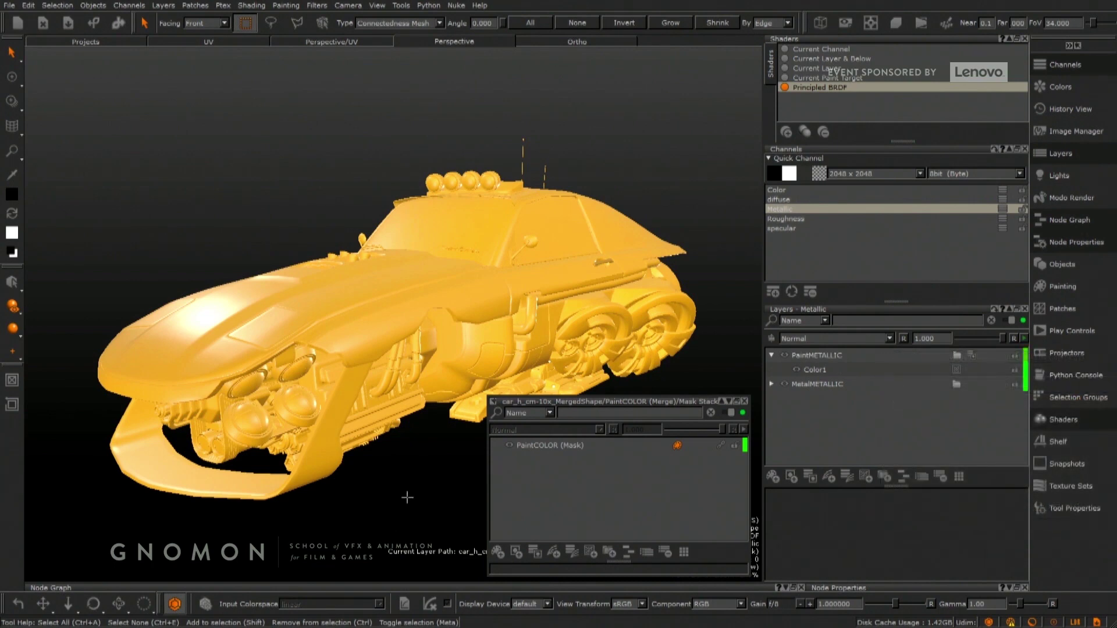
Step: In the Perspective/UV view, limit the shared paint mask to UDIM patches 1001-1007, masking the paint off all other patches
click(332, 41)
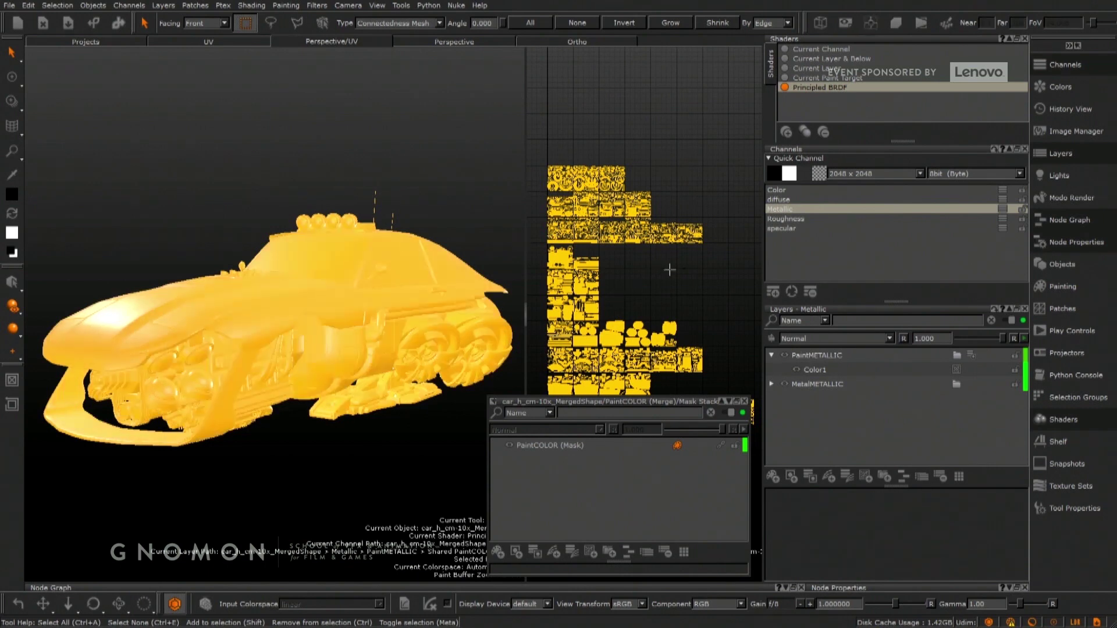
alt+right_drag(657, 286, 639, 287)
alt+middle_drag(645, 287, 656, 240)
drag(561, 122, 739, 369)
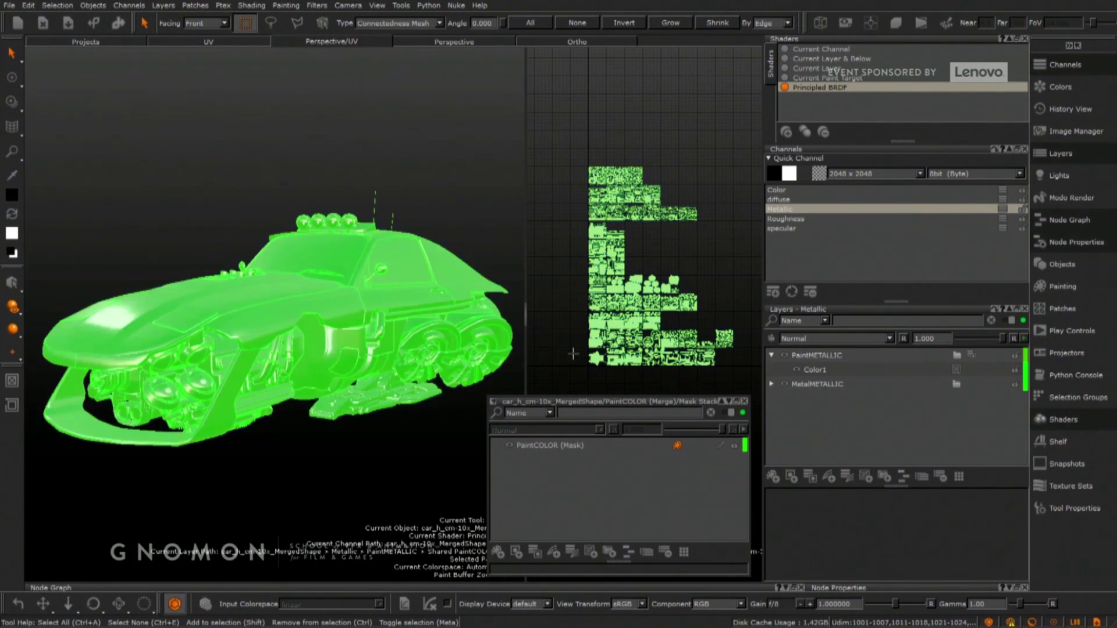
drag(572, 354, 751, 382)
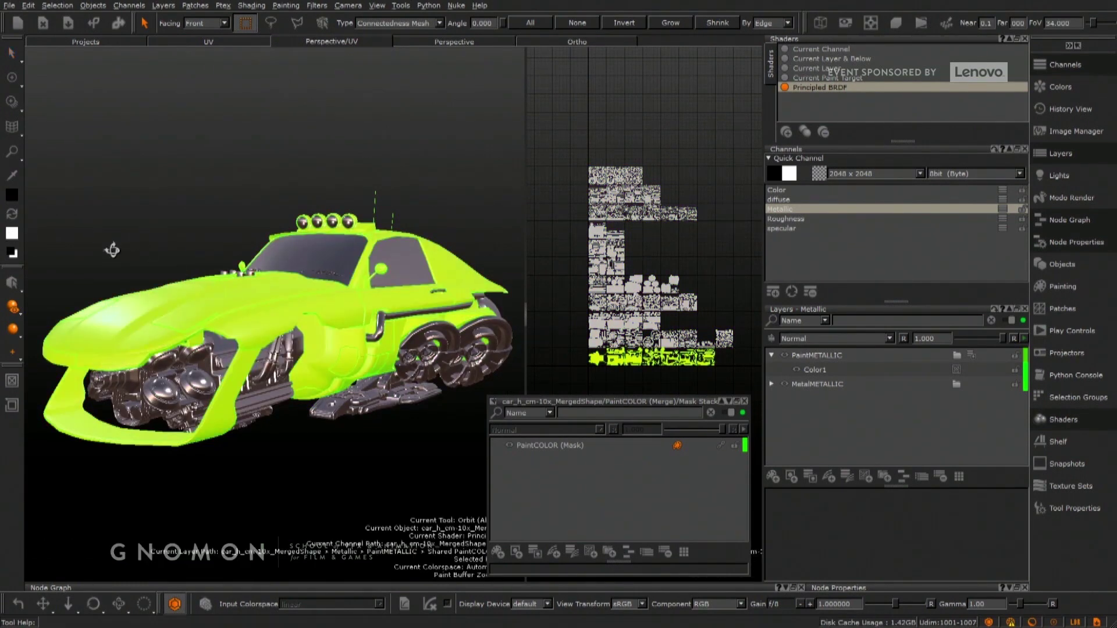
alt+drag(182, 247, 110, 229)
key(ctrl+e)
scroll(250, 289, up, 5)
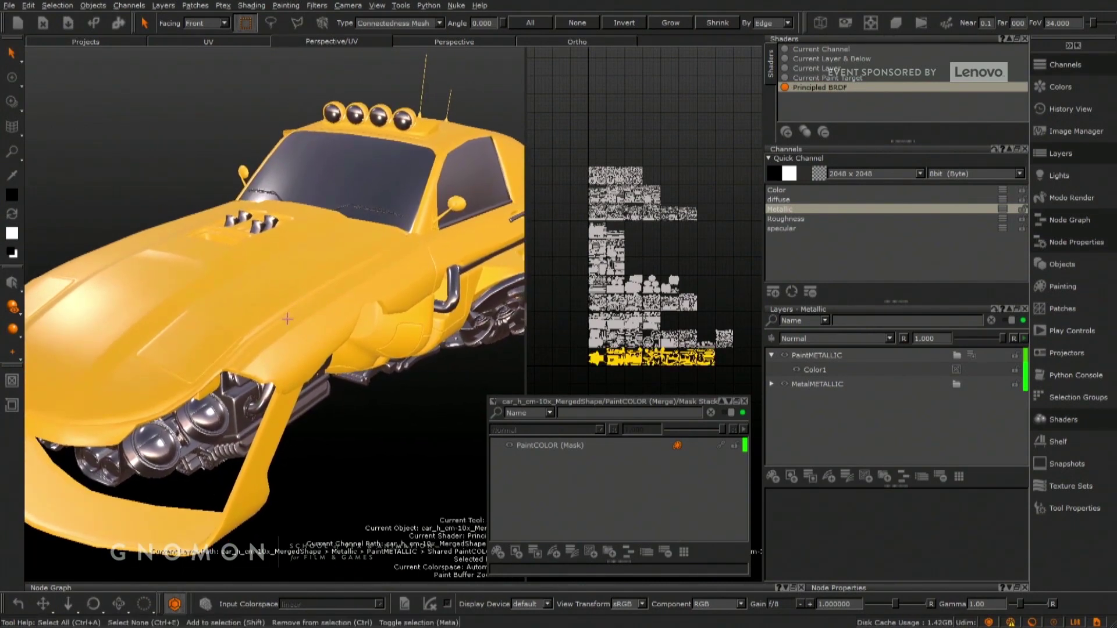
Step: Make the PaintCOLOR mask the active layer, activate the Paint tool and set the projection's Bake Behavior to ClearOnly
click(560, 445)
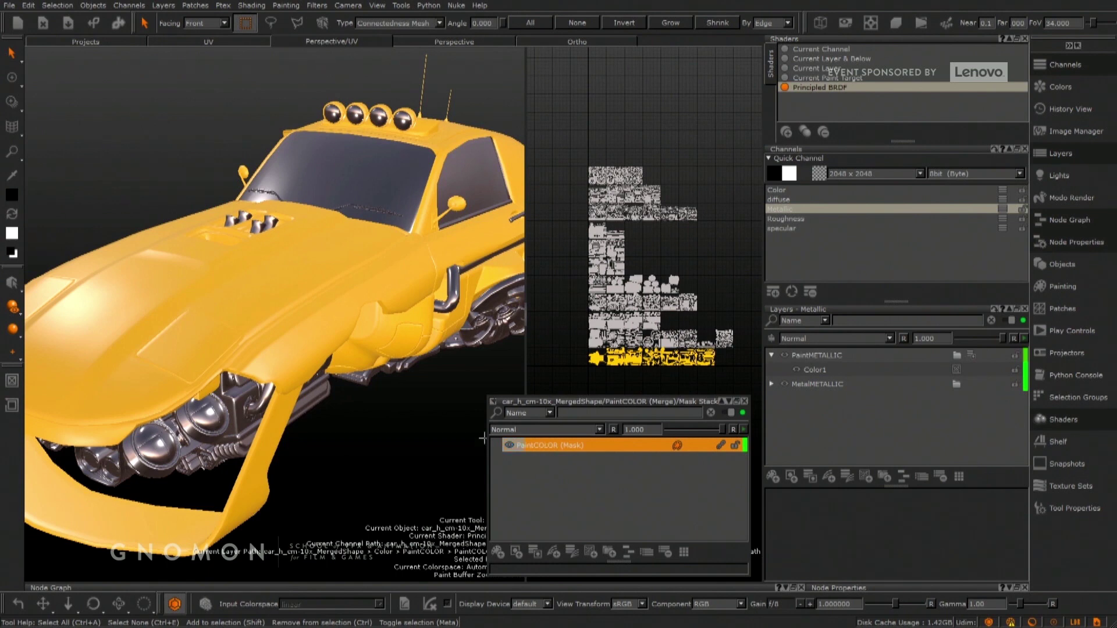
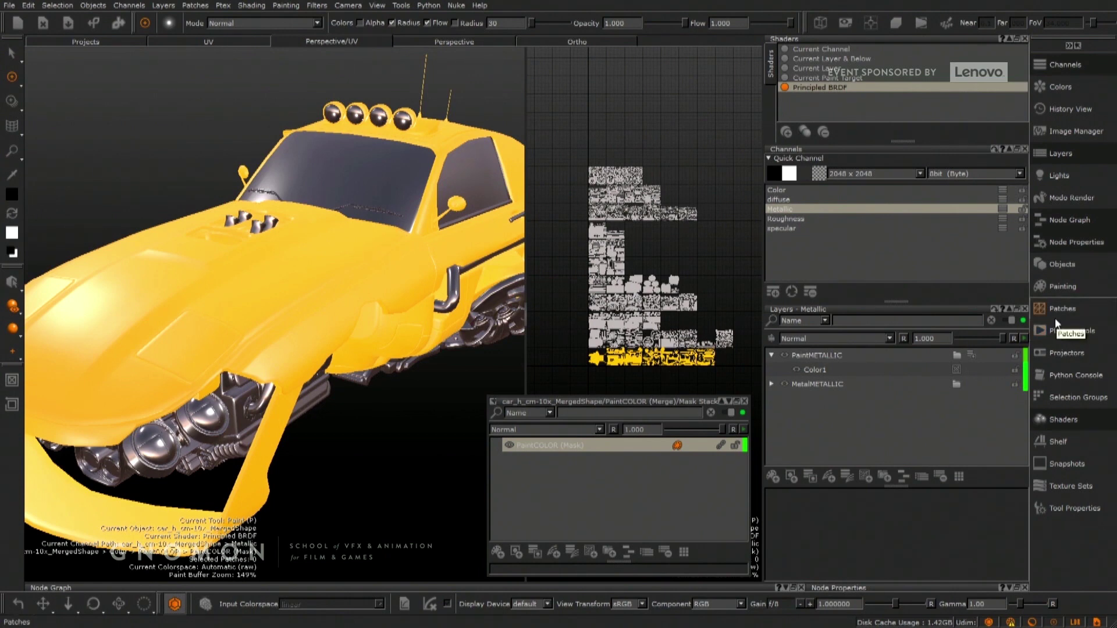
click(1056, 289)
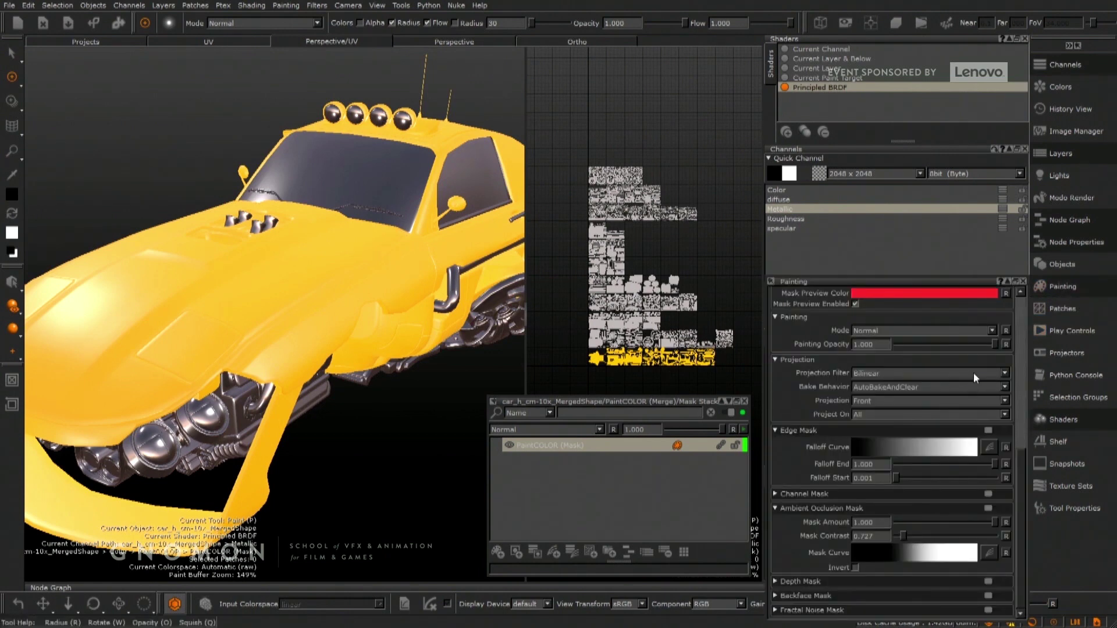
click(892, 383)
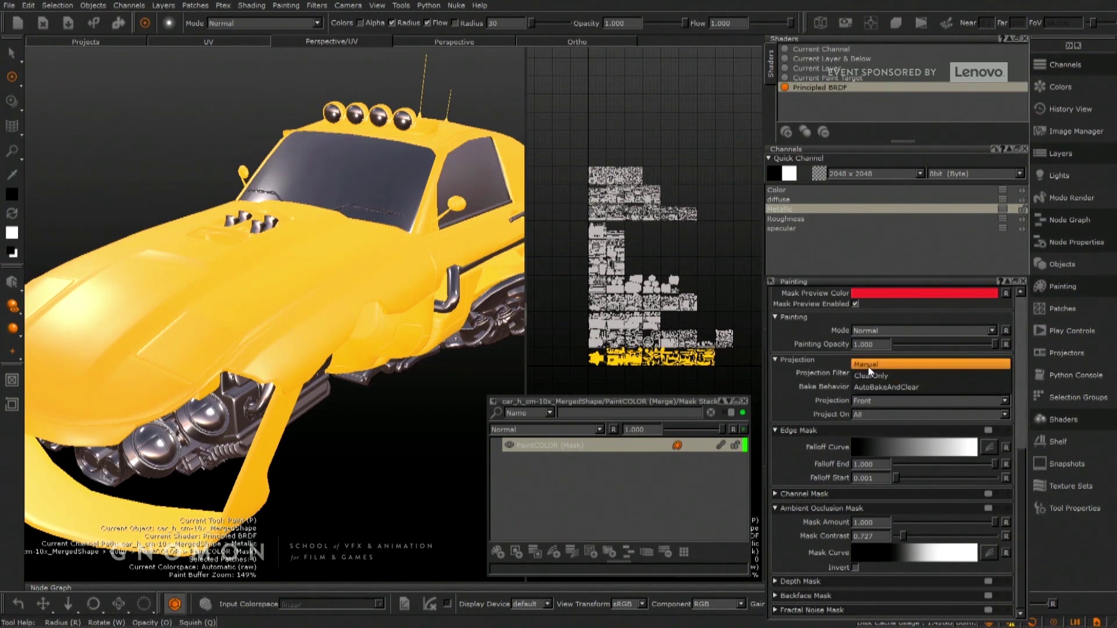
click(869, 365)
click(871, 387)
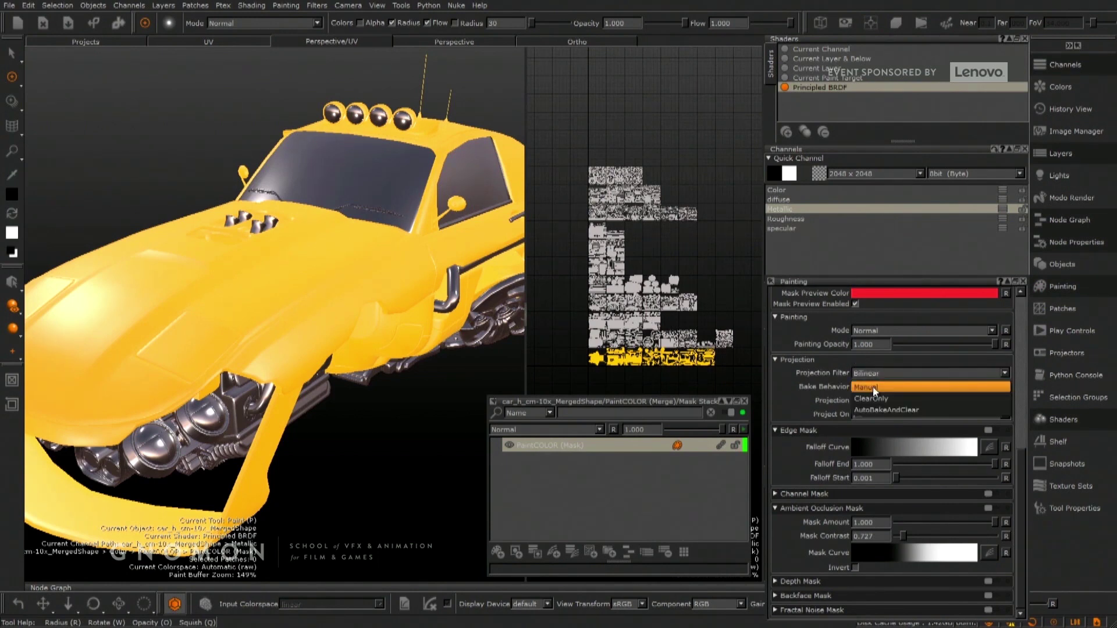
click(872, 398)
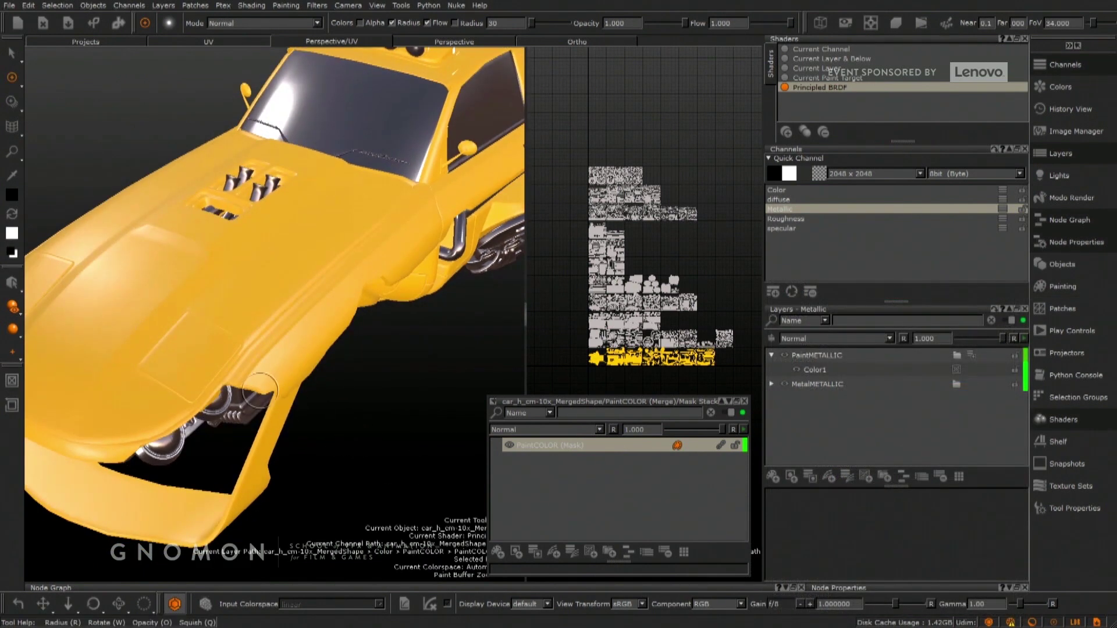
Step: Paint a black test zigzag stroke down the hood and move the car beneath the unbaked paint
mouse_move(321, 177)
mouse_down()
mouse_move(166, 356)
mouse_move(196, 390)
mouse_up()
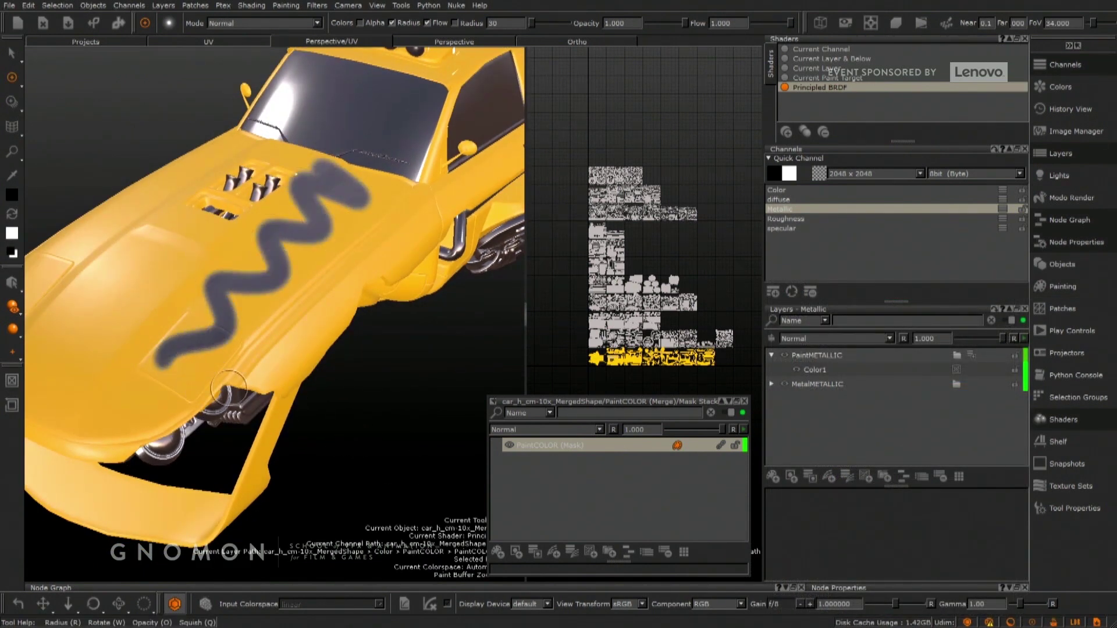
mouse_move(260, 296)
alt+middle_down()
mouse_move(346, 337)
mouse_move(243, 281)
alt+middle_up()
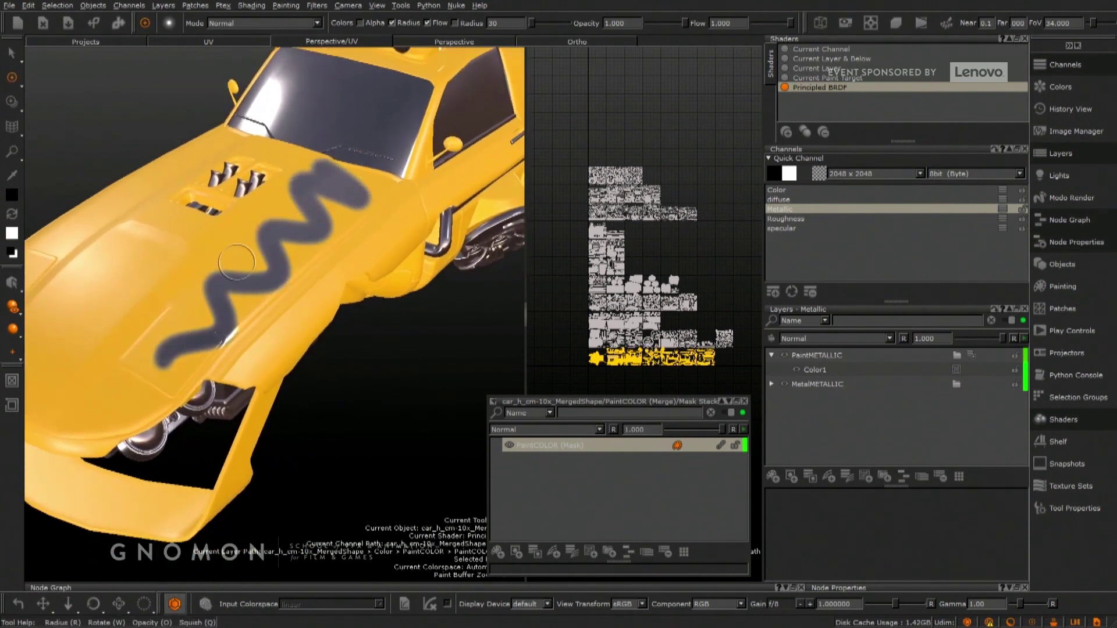
alt+right_drag(243, 276, 219, 289)
alt+drag(286, 411, 274, 362)
alt+drag(291, 264, 326, 253)
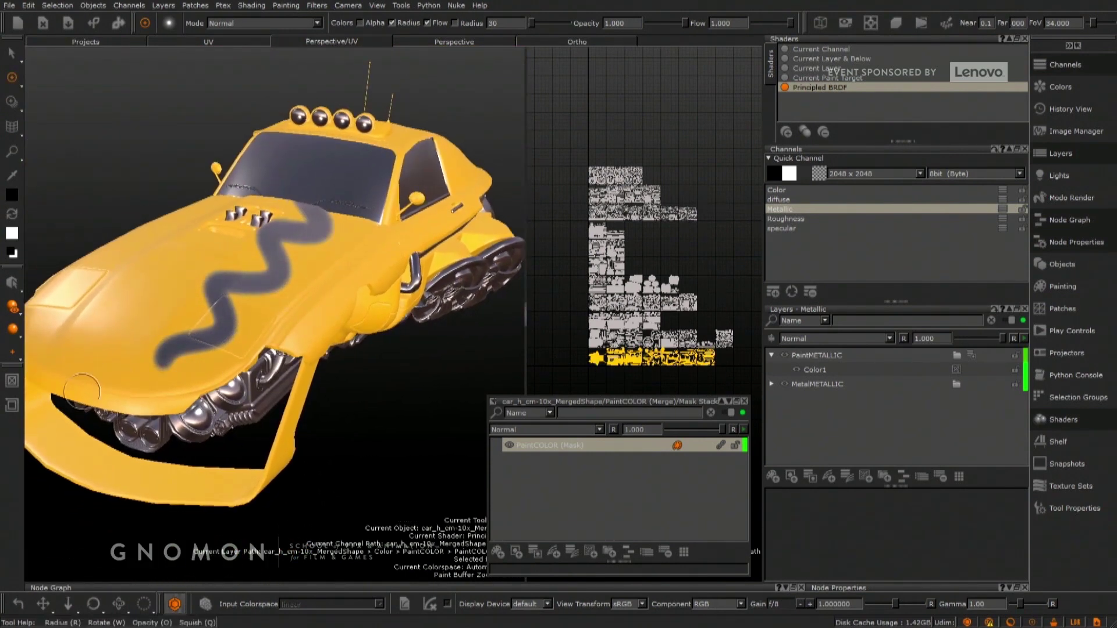
click(11, 384)
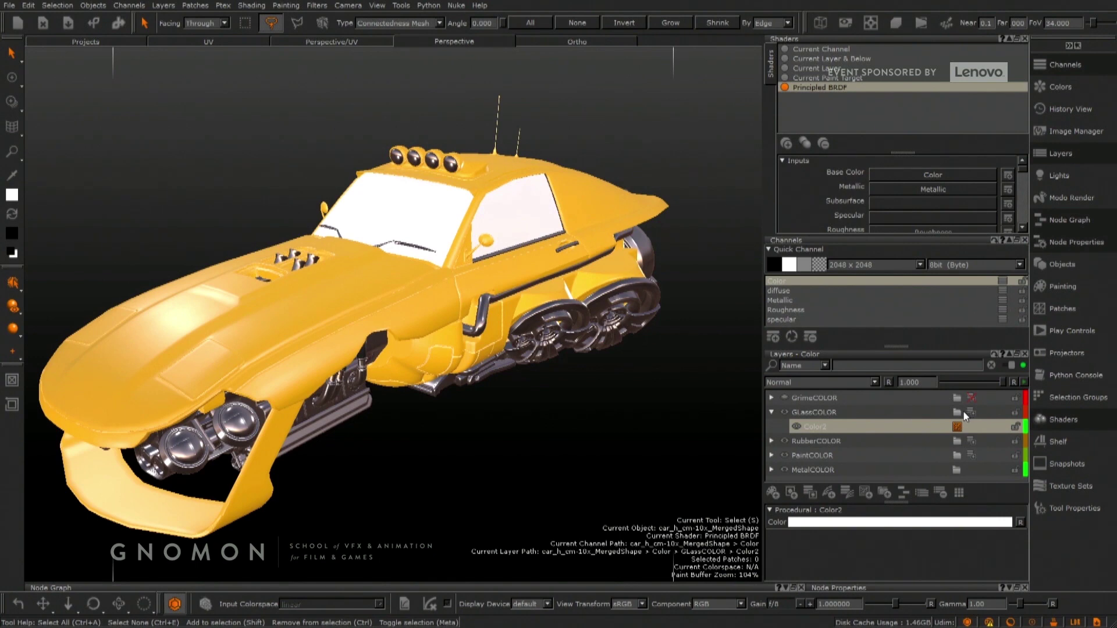
Step: In the Color channel, set the Color2 layer of the GLassCOLOR group to black
click(775, 301)
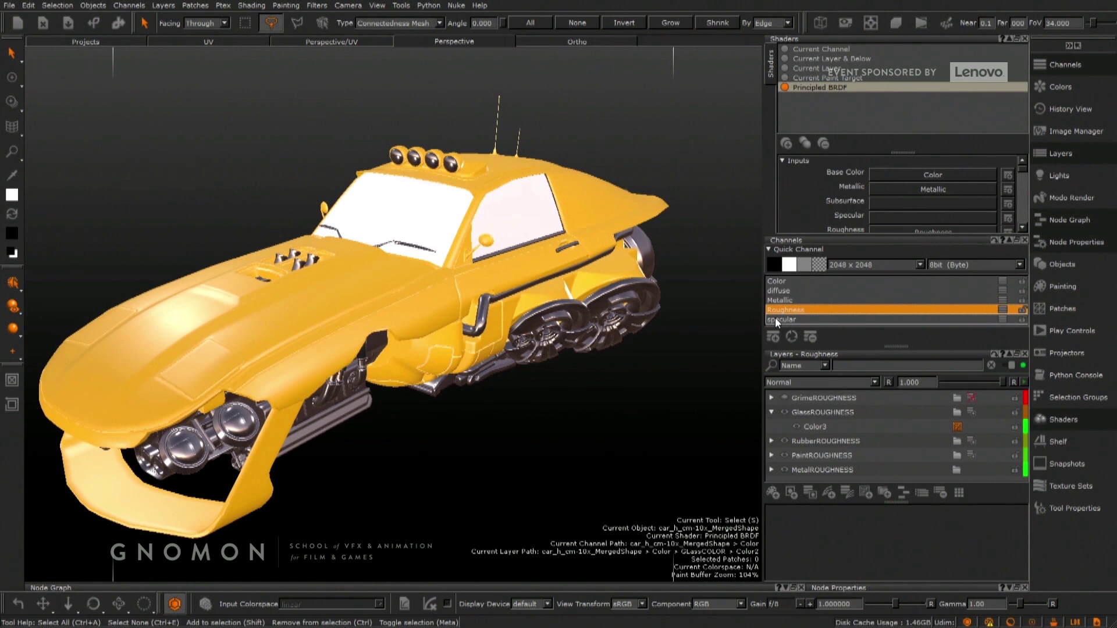
click(774, 320)
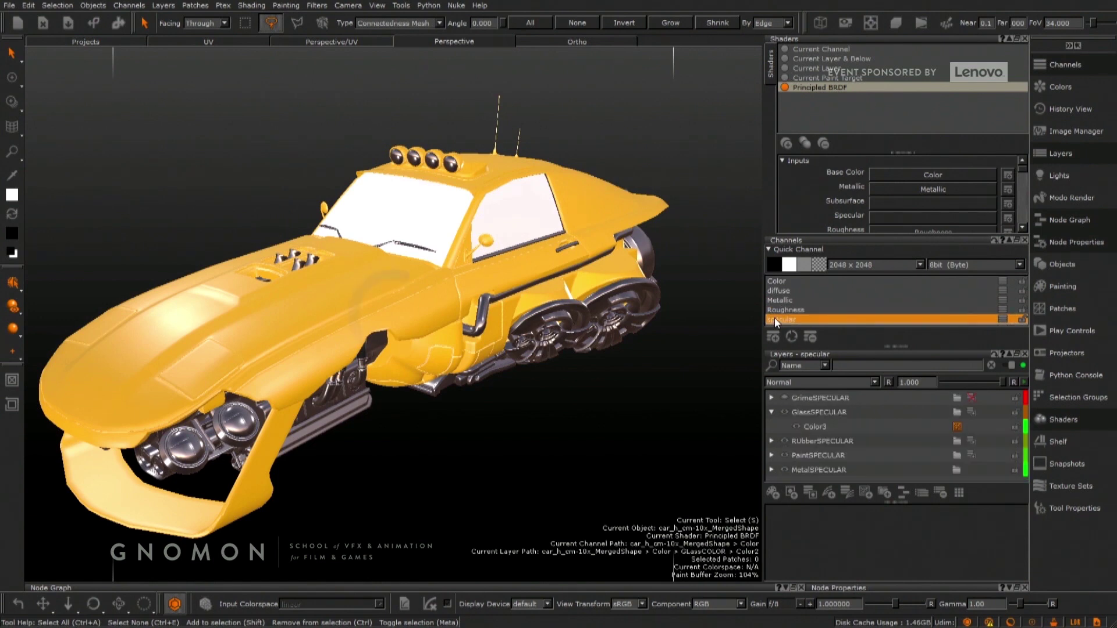
click(774, 282)
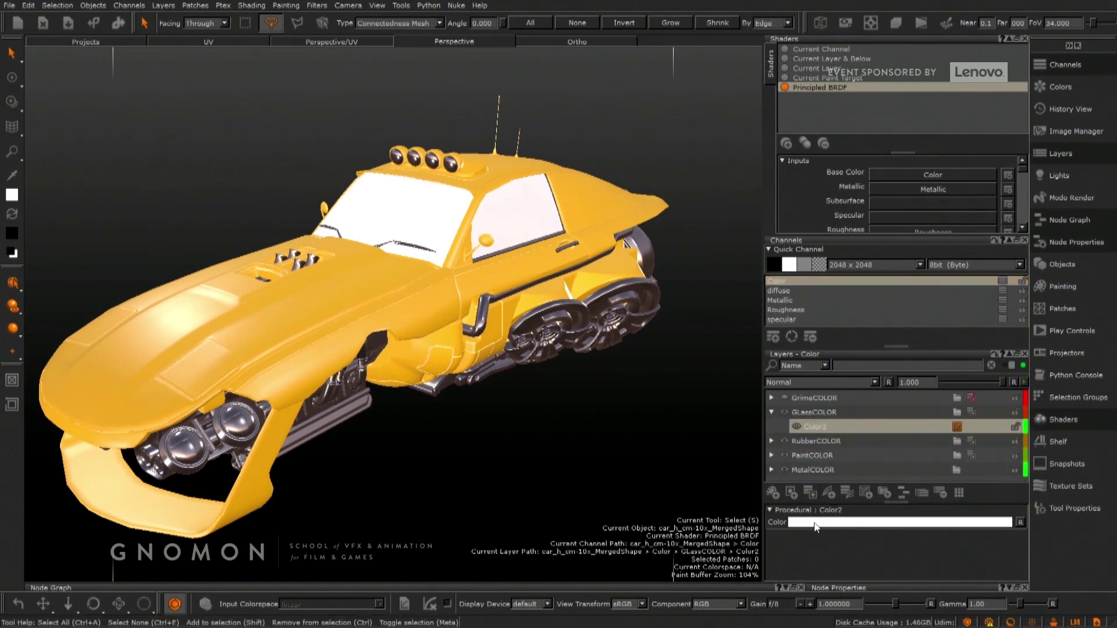
click(820, 522)
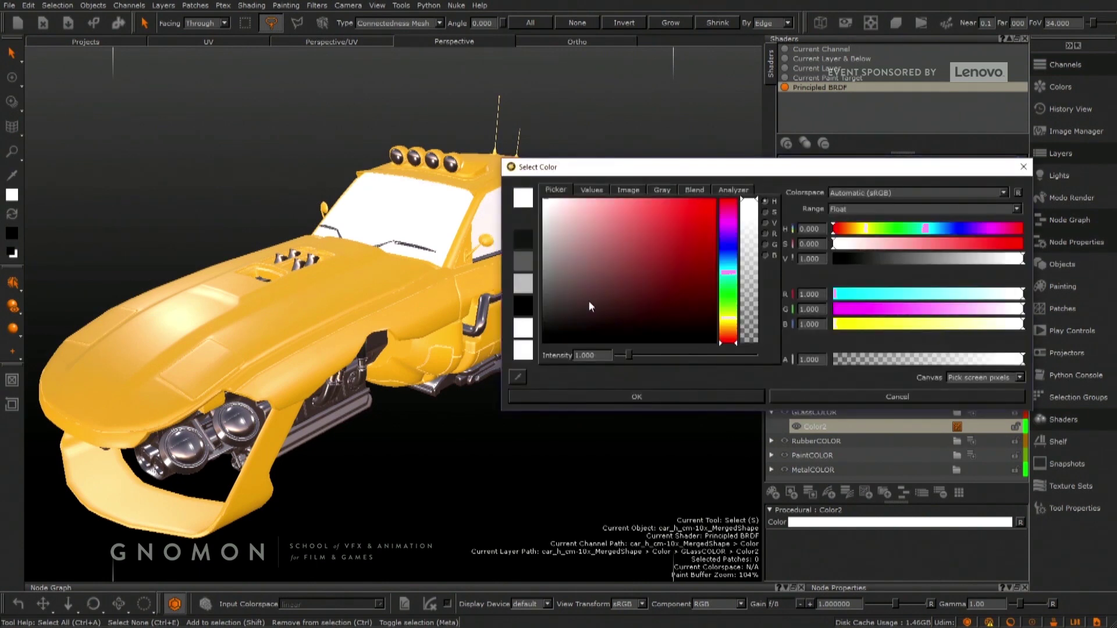
click(536, 375)
click(533, 405)
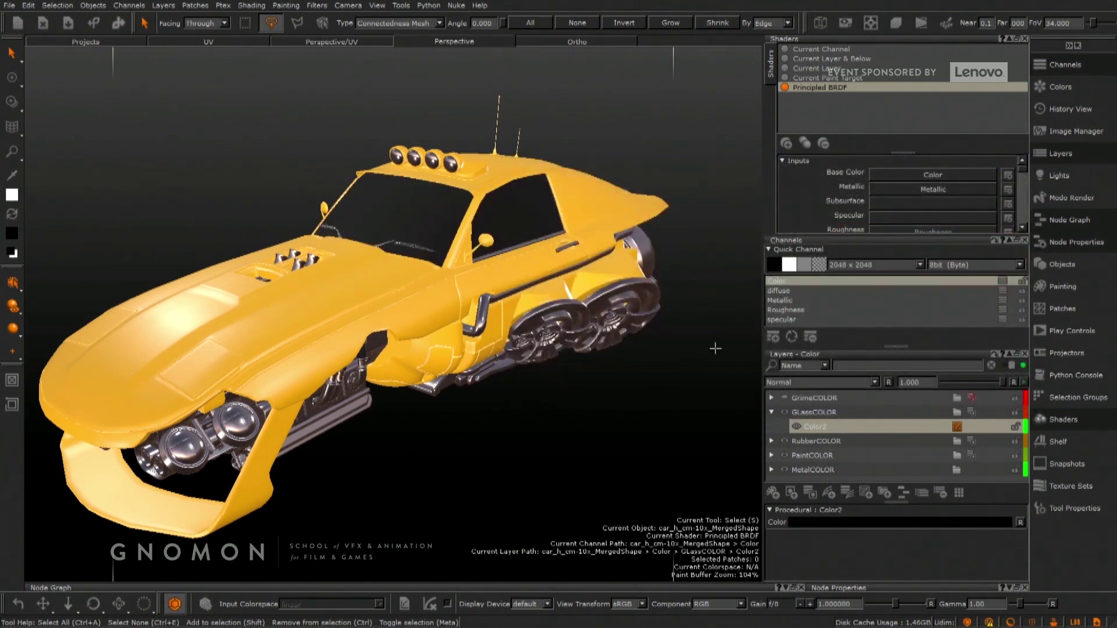
Step: Set the Color3 layer of the GlassROUGHNESS group to dark grey and check the glass reflections from another angle
click(780, 311)
click(811, 426)
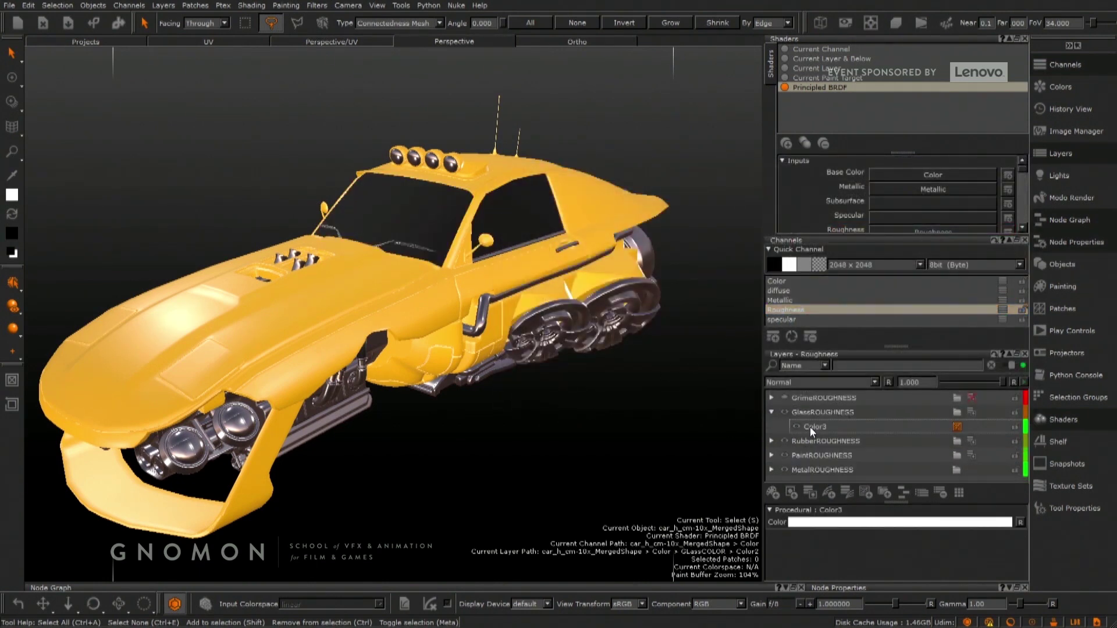
click(806, 523)
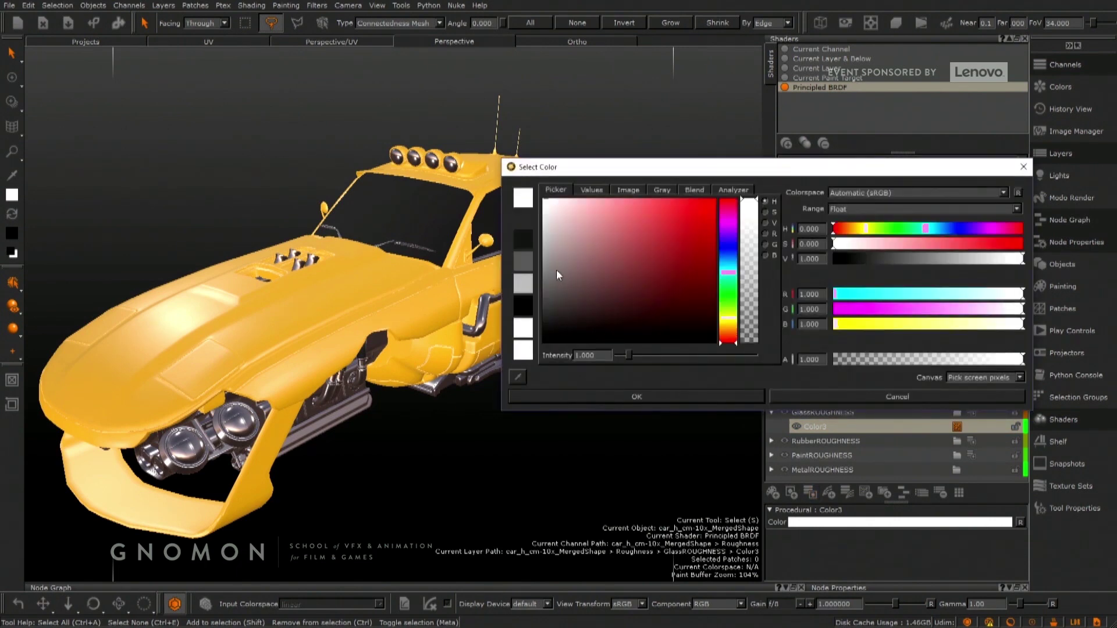
drag(556, 270, 539, 309)
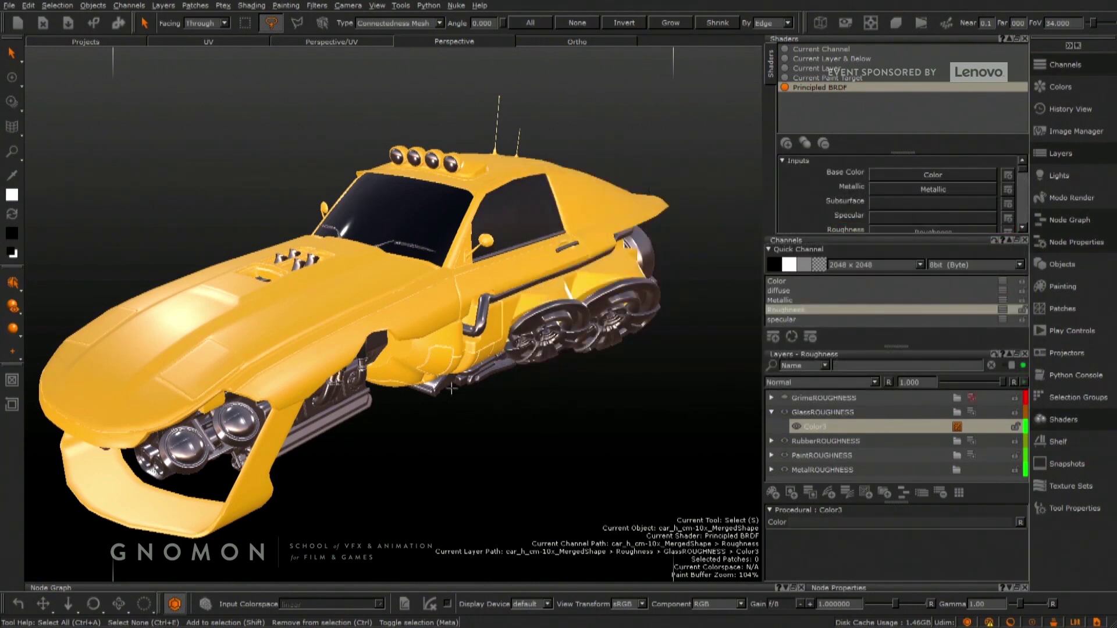
alt+drag(452, 389, 535, 385)
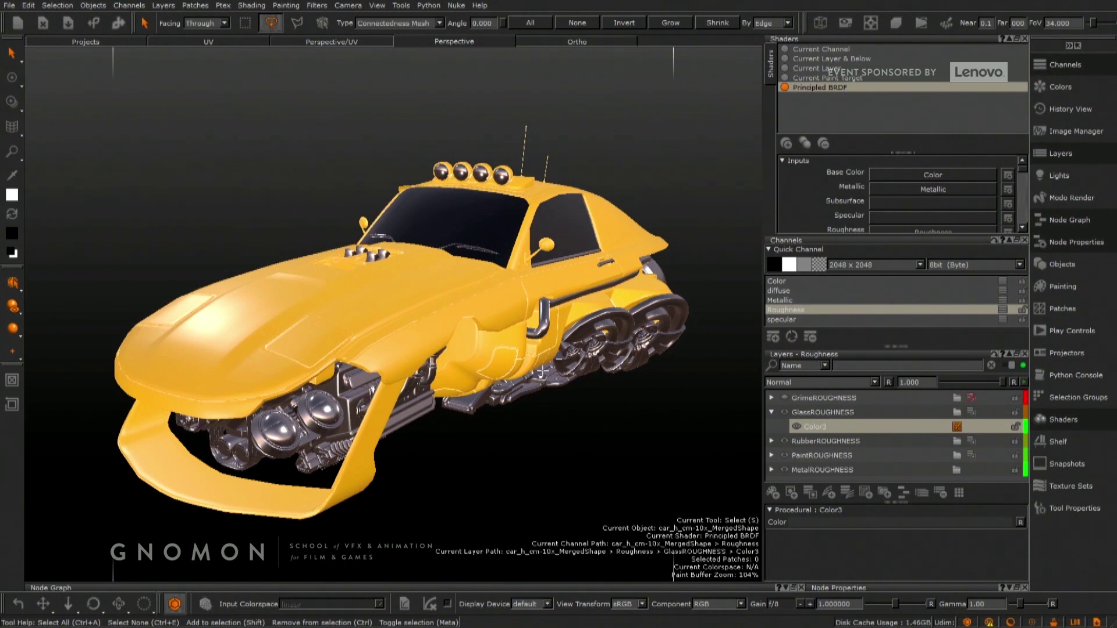
Step: Hide the open palettes and collapse the labelled palette list beside the viewport
key(Tab)
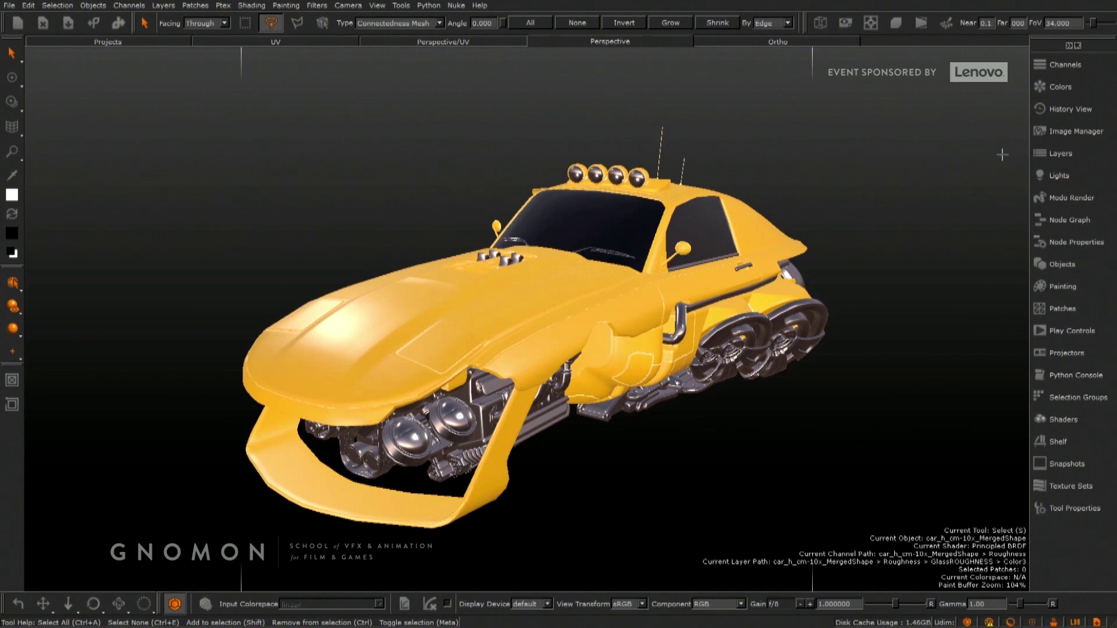
click(1068, 45)
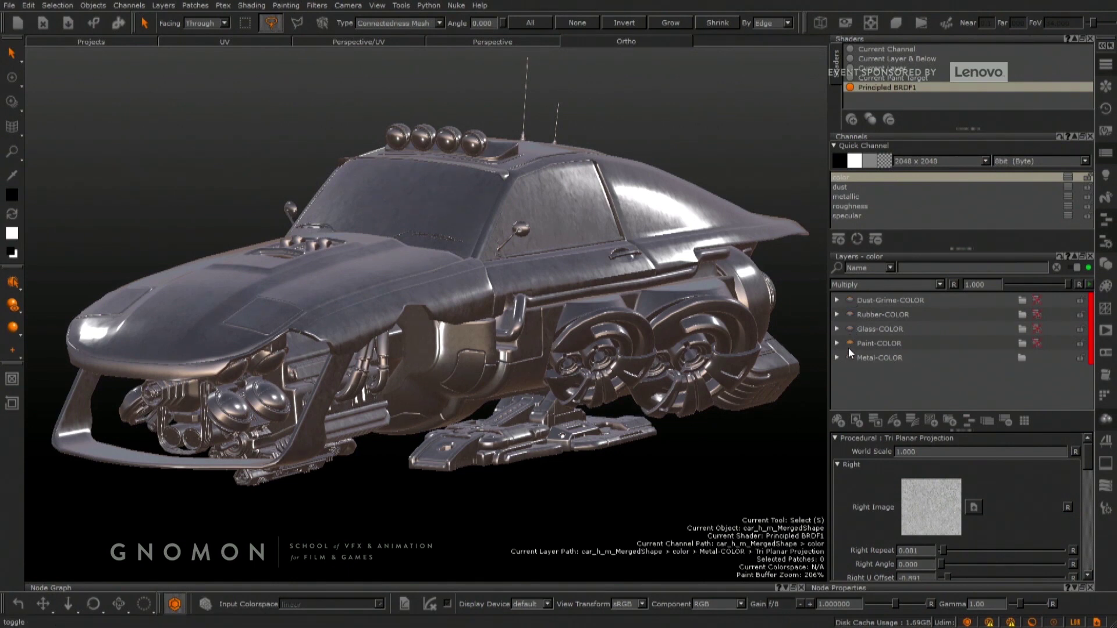
Step: Expand the Metal-COLOR group and examine its triplanar metal texture up close on the hood and fender
click(835, 357)
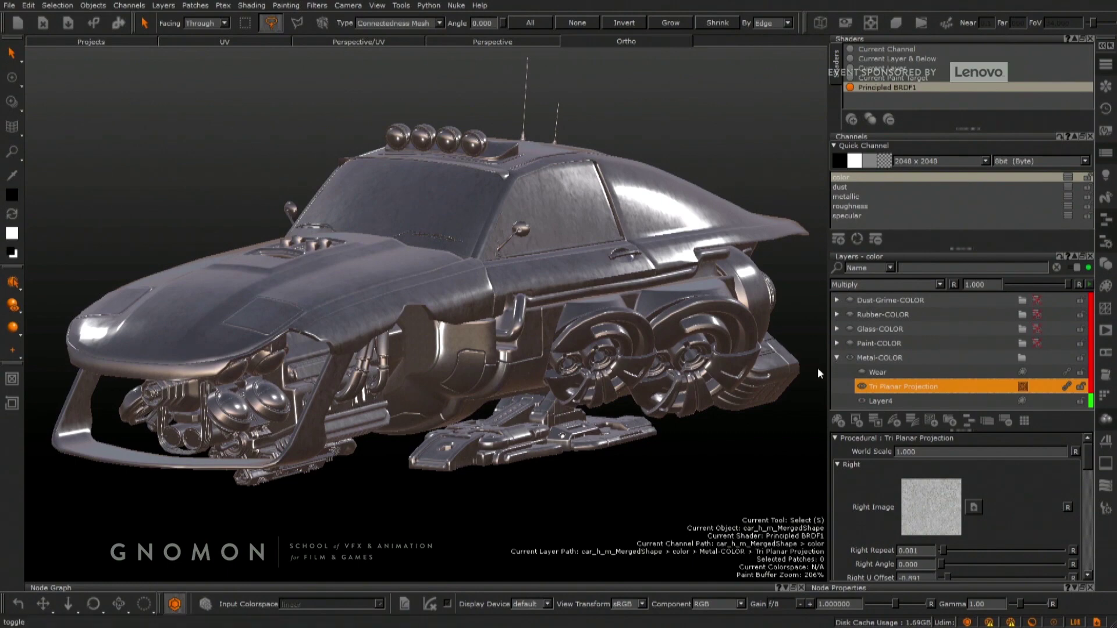
alt+drag(404, 245, 401, 277)
alt+right_drag(389, 354, 406, 319)
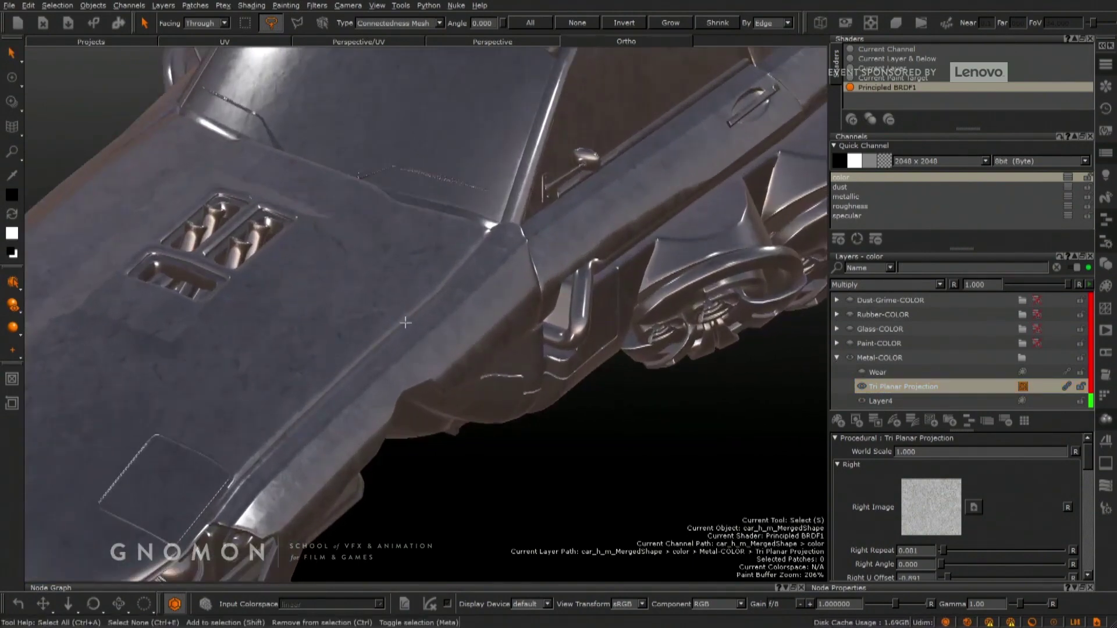
alt+drag(406, 319, 348, 346)
alt+right_drag(348, 346, 431, 428)
alt+drag(416, 369, 471, 352)
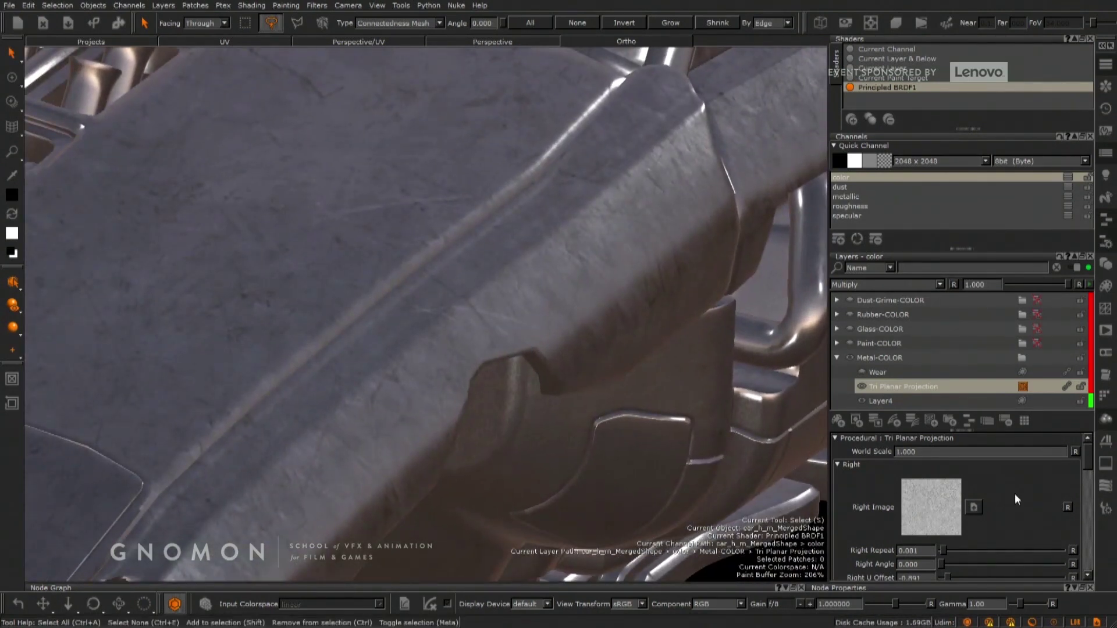
Step: Set both the Right Repeat and Top Repeat of the Metal-COLOR Tri Planar Projection to 0.2
double_click(910, 552)
text(0.2)
key(Return)
drag(1089, 458, 1083, 508)
double_click(925, 504)
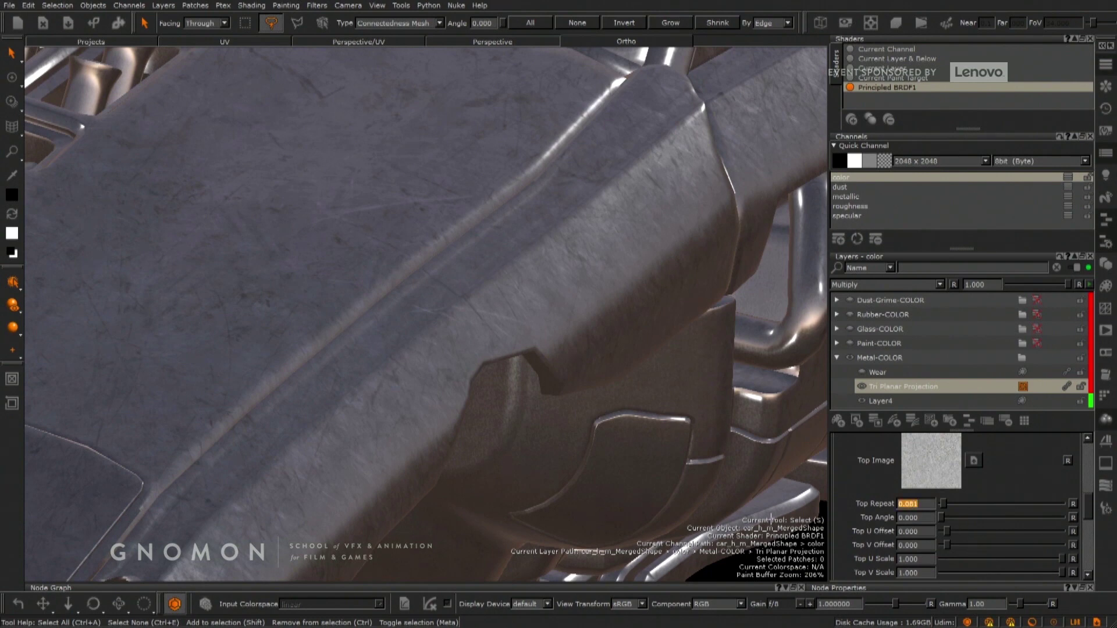
text(0.2)
key(Return)
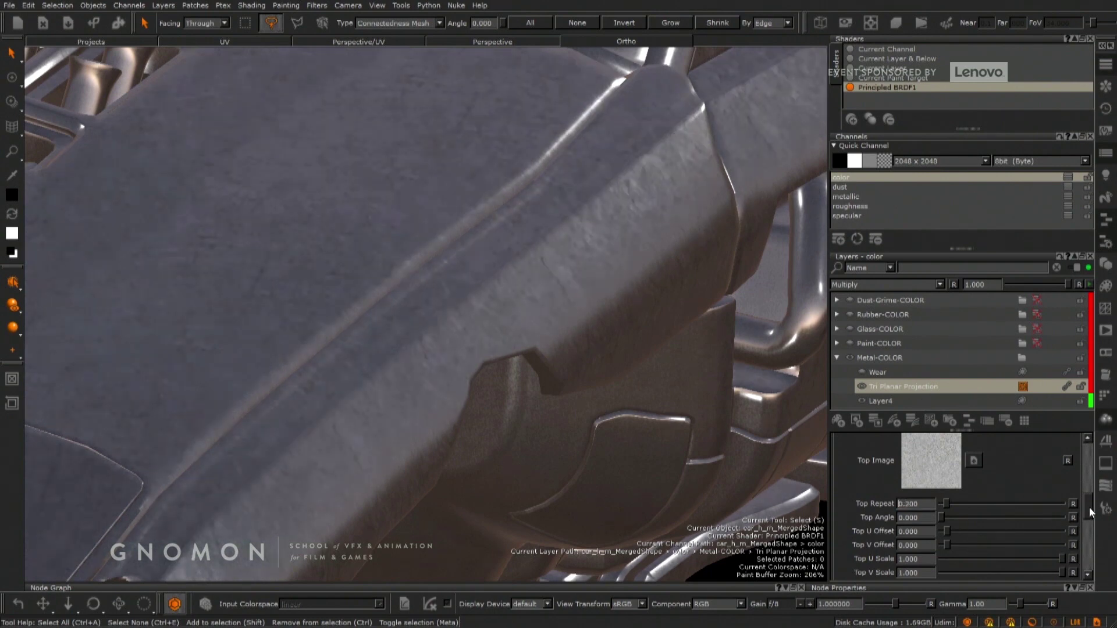
Step: Try a Front Repeat of 0.2 and then 0.8 on the Metal-COLOR Tri Planar Projection
drag(1089, 512, 1094, 554)
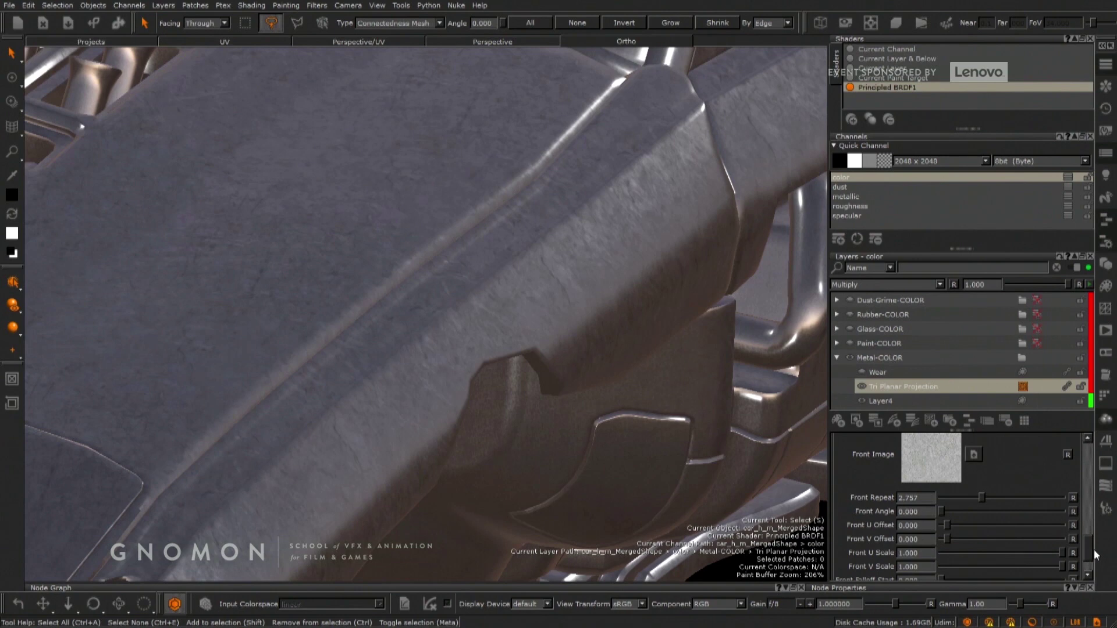
drag(925, 496, 823, 504)
text(.2)
key(Return)
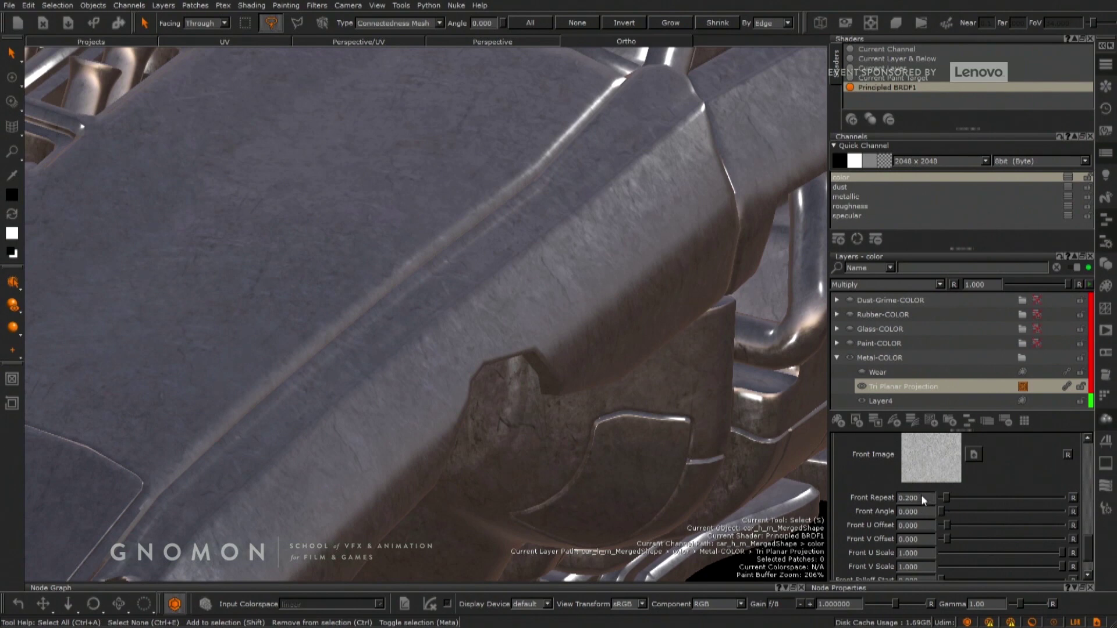
text(.8)
key(Return)
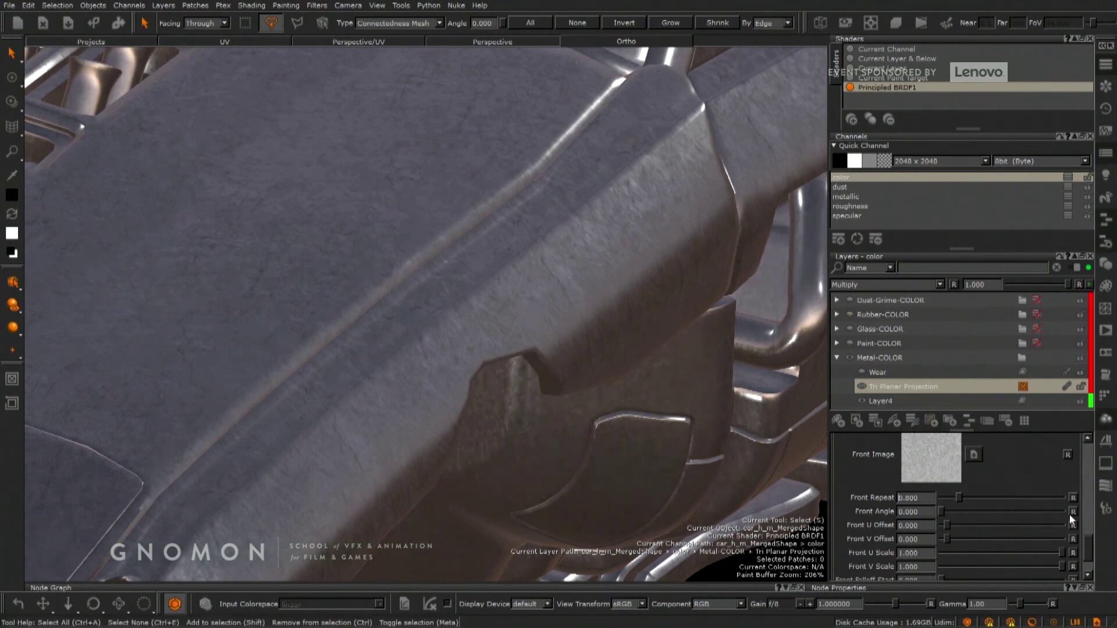
Step: Set the Top Repeat and Front Repeat of the Metal-COLOR Tri Planar Projection to 0.08
drag(1089, 544, 1091, 504)
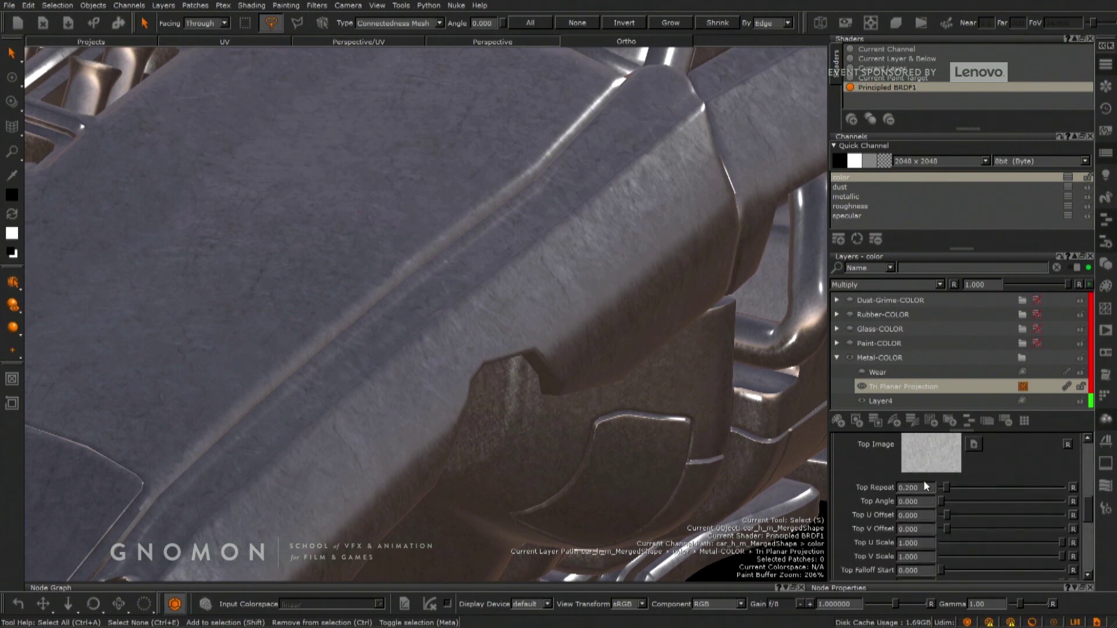
drag(831, 497, 806, 476)
text(.0)
text(0)
key(Return)
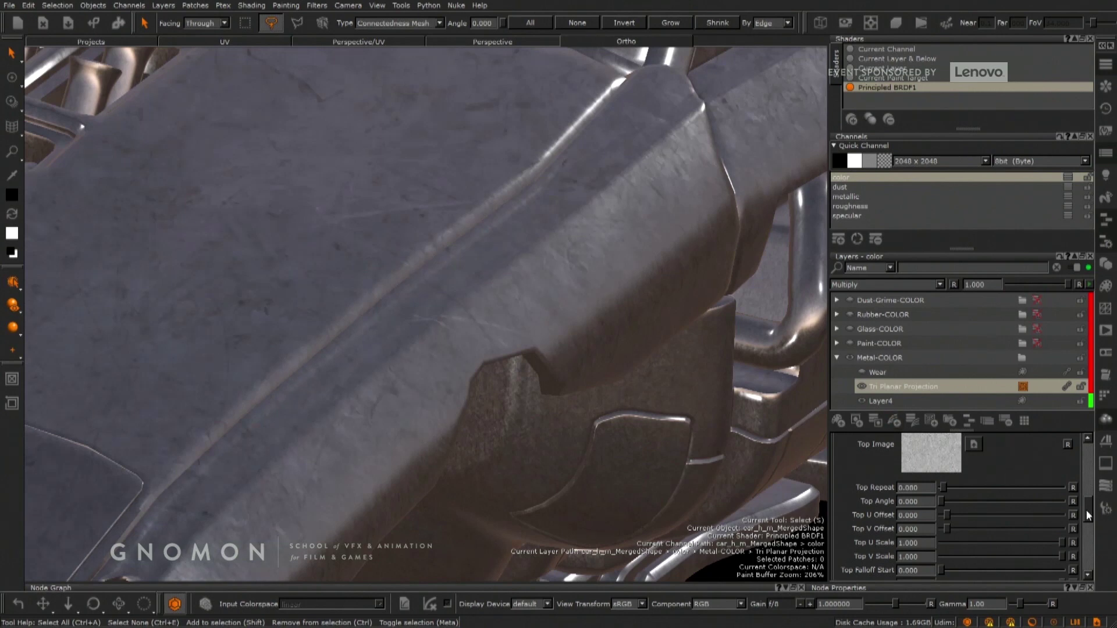
drag(1086, 510, 1090, 554)
click(915, 495)
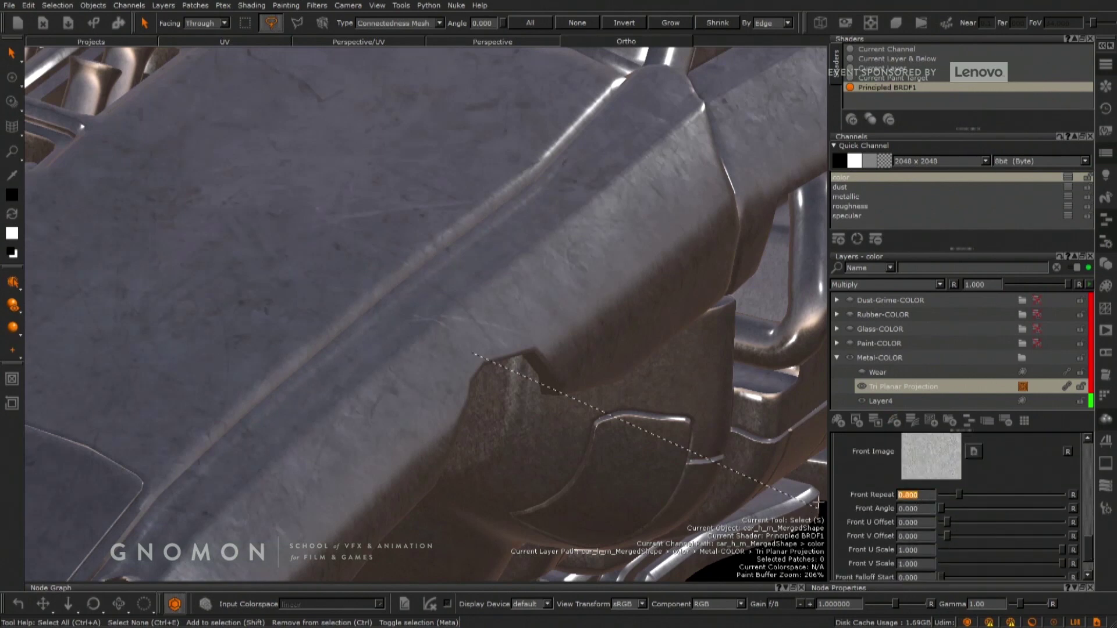
text(.00)
key(Return)
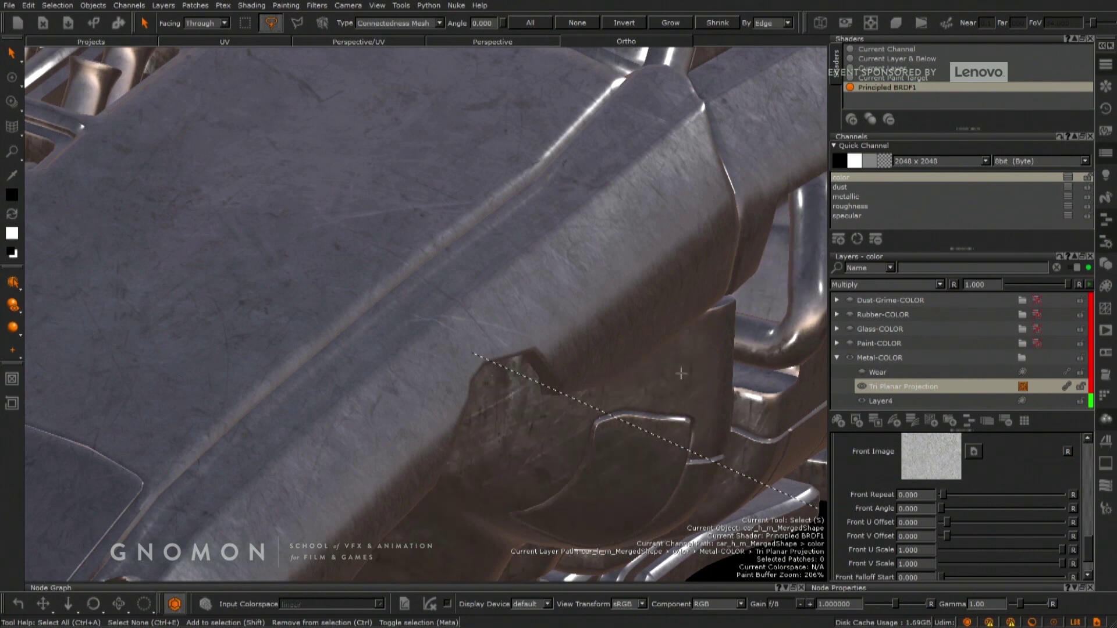
Step: Set the Tri Planar Projection's Right Repeat to 0.08 and check the metal across the front of the car
drag(1089, 549, 1098, 467)
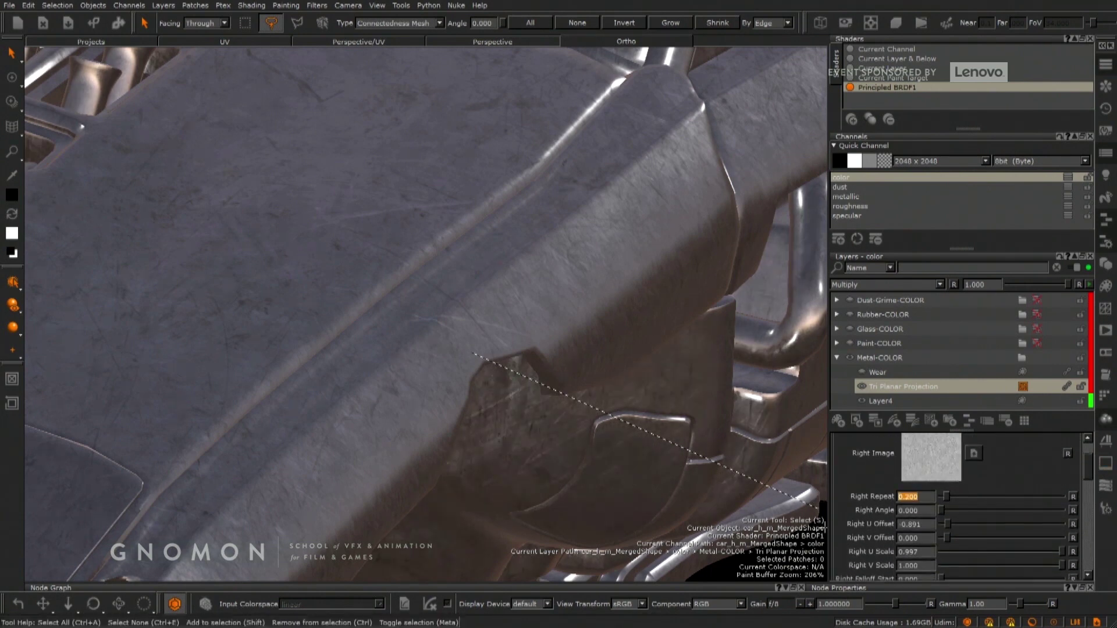
text(.08)
key(Return)
alt+drag(560, 331, 439, 318)
alt+middle_drag(439, 318, 532, 396)
Step: Collapse the Metal-COLOR group and make the metallic channel active
click(855, 386)
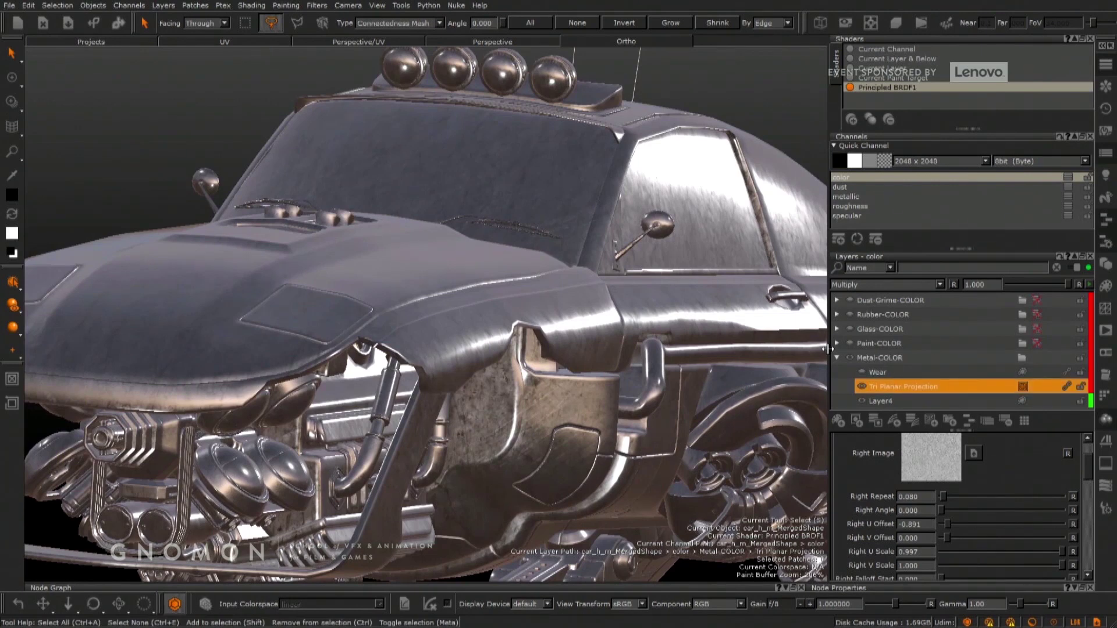
click(835, 357)
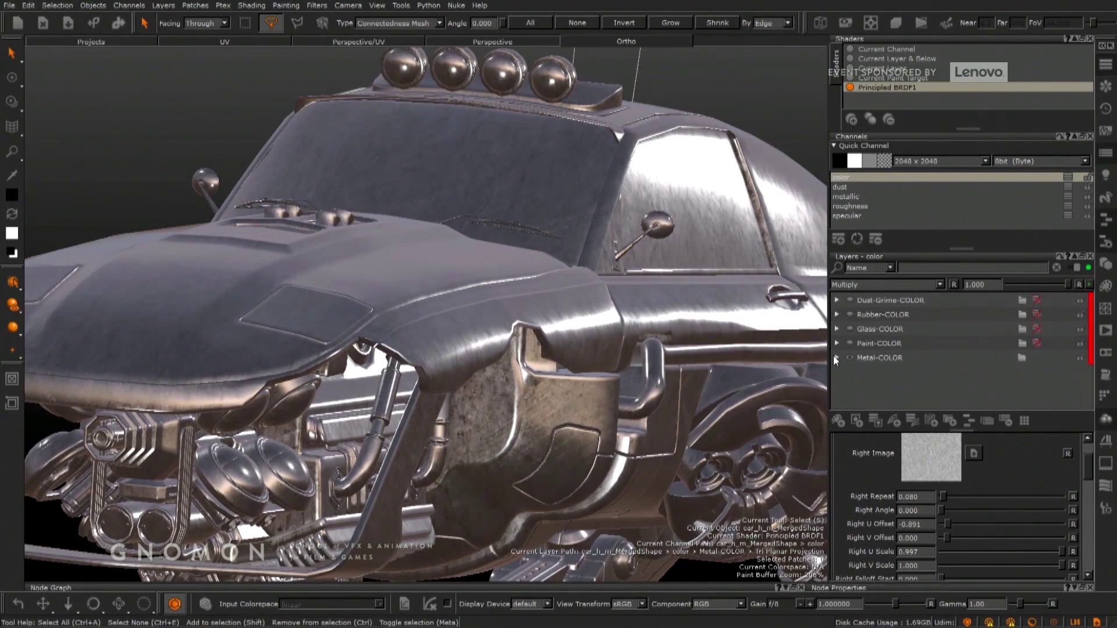
click(837, 195)
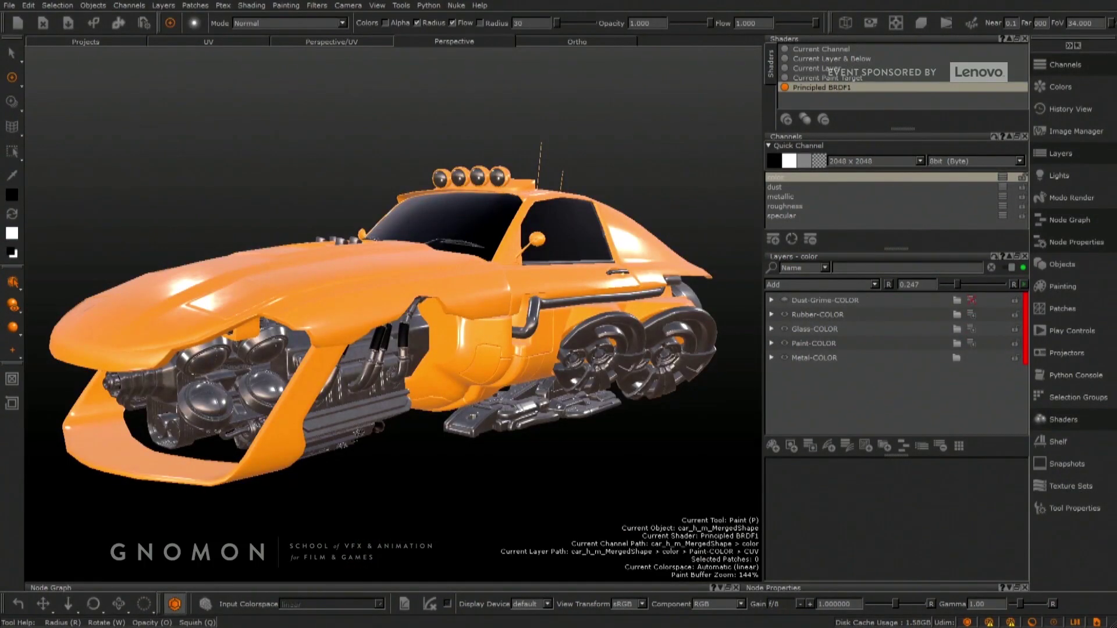
Step: Turn on the AO and CUV layers in the Paint-COLOR group and check the side panel's seams up close
click(770, 344)
click(807, 373)
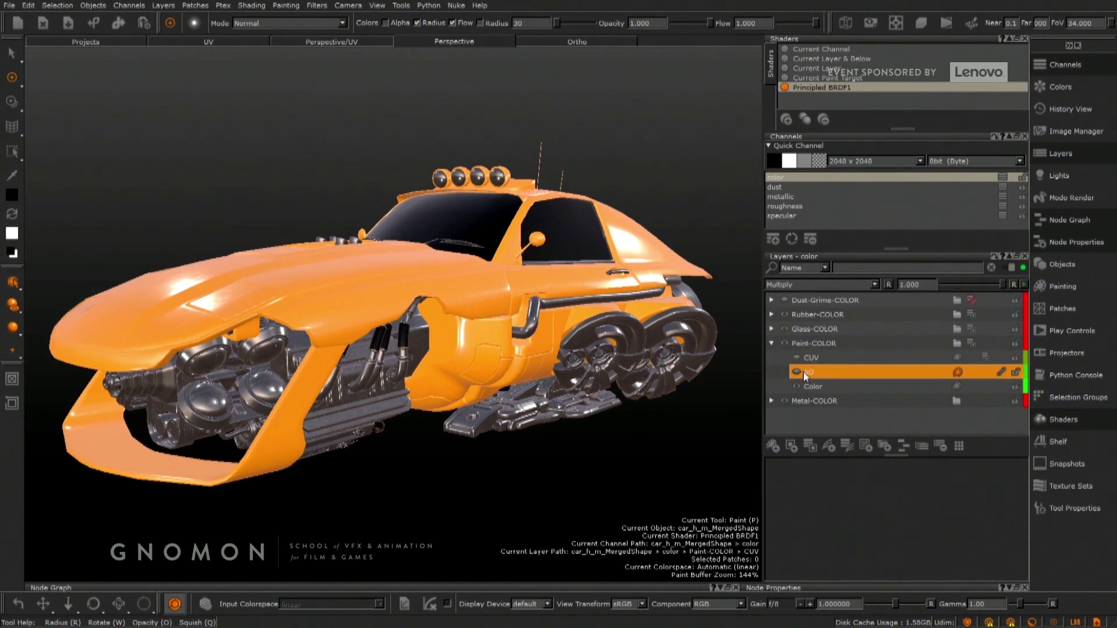
click(796, 373)
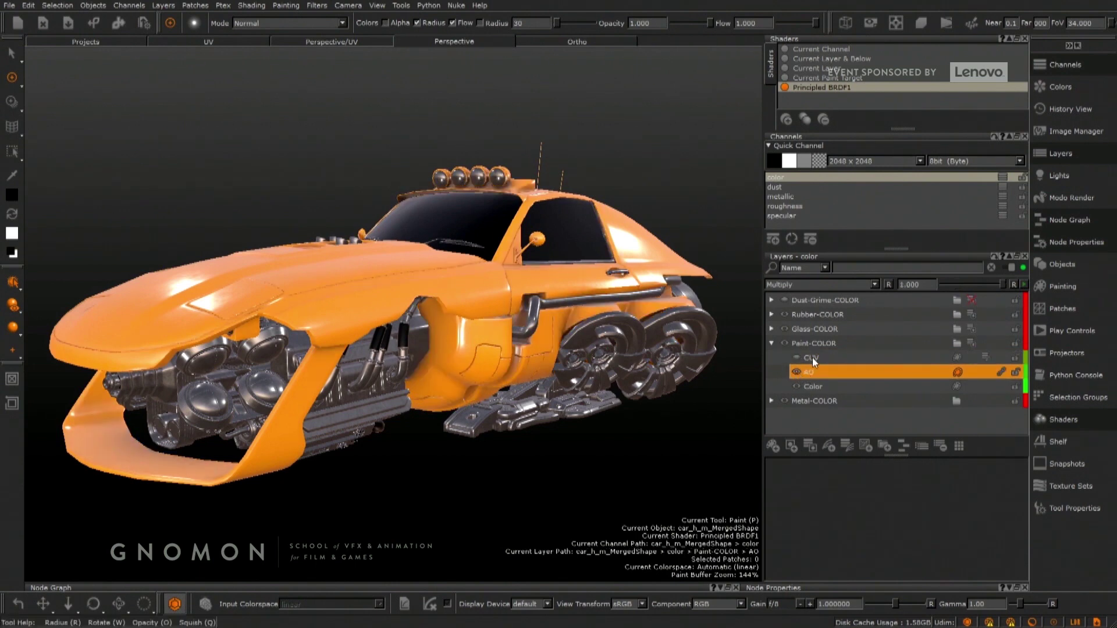
click(812, 359)
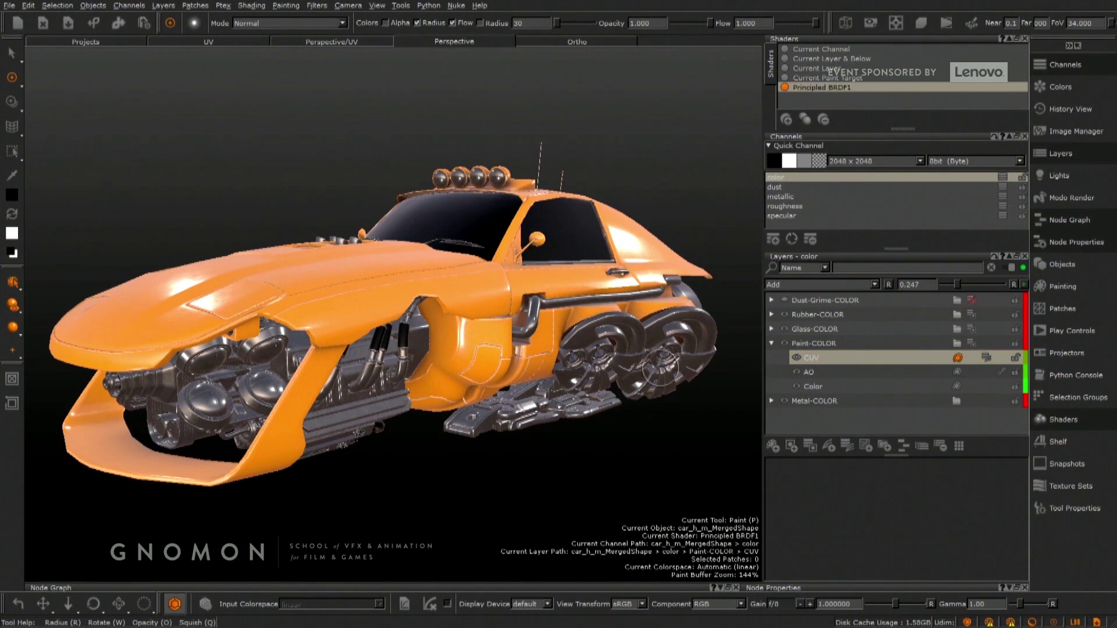
scroll(450, 349, up, 5)
alt+middle_drag(448, 343, 392, 279)
alt+right_drag(390, 378, 487, 375)
mouse_move(486, 375)
alt+mouse_down()
mouse_move(443, 332)
mouse_move(504, 322)
mouse_move(454, 347)
mouse_move(474, 373)
alt+mouse_up()
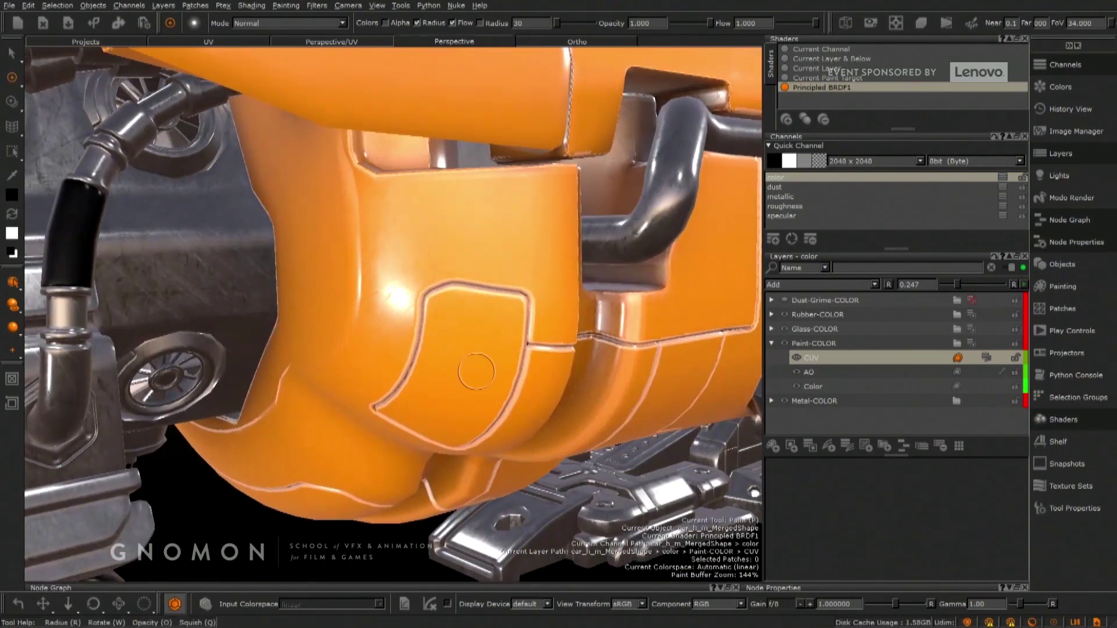
alt+right_drag(484, 370, 536, 419)
alt+middle_drag(491, 371, 437, 333)
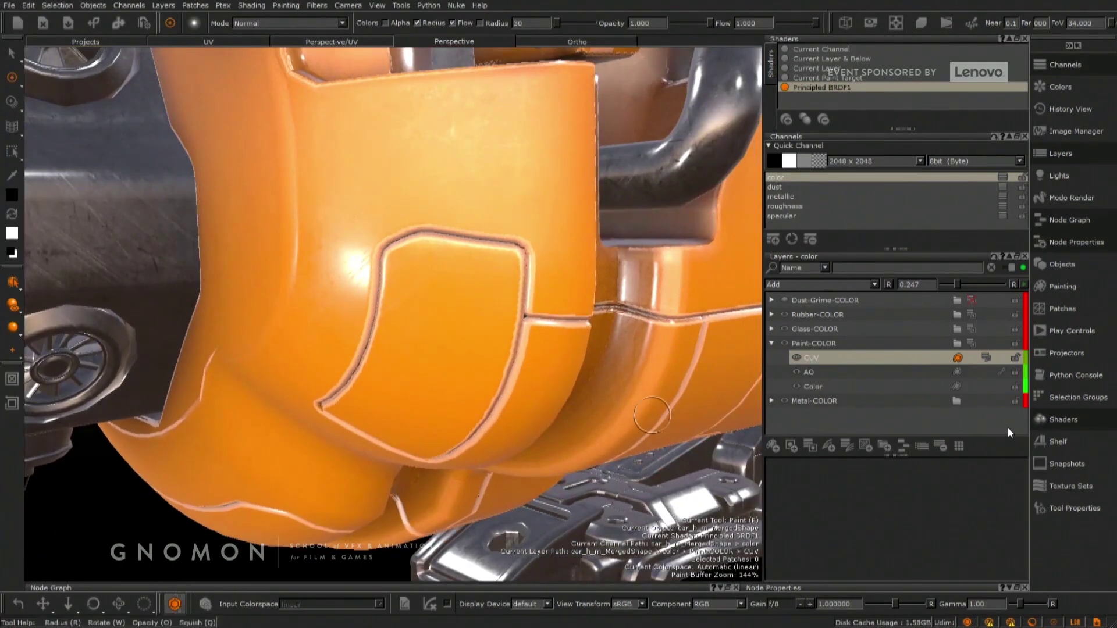
Step: Load the speckled SpecBre… brush from the Hard Surface Brushes and dab it over the side panel's upper corner on the CUV layer
click(1046, 443)
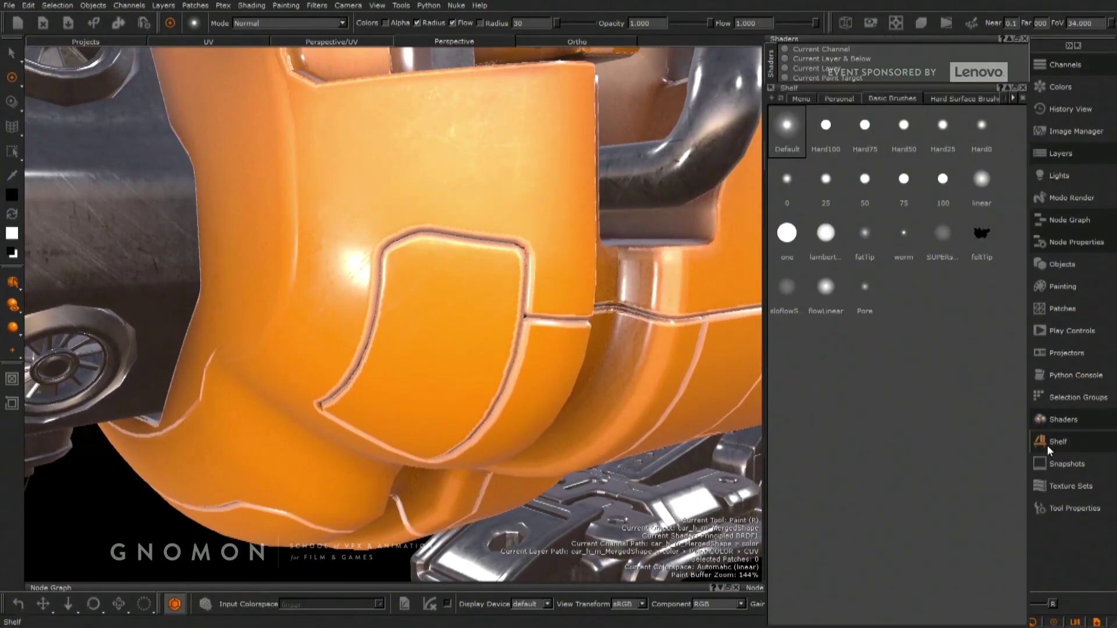
click(939, 100)
click(821, 191)
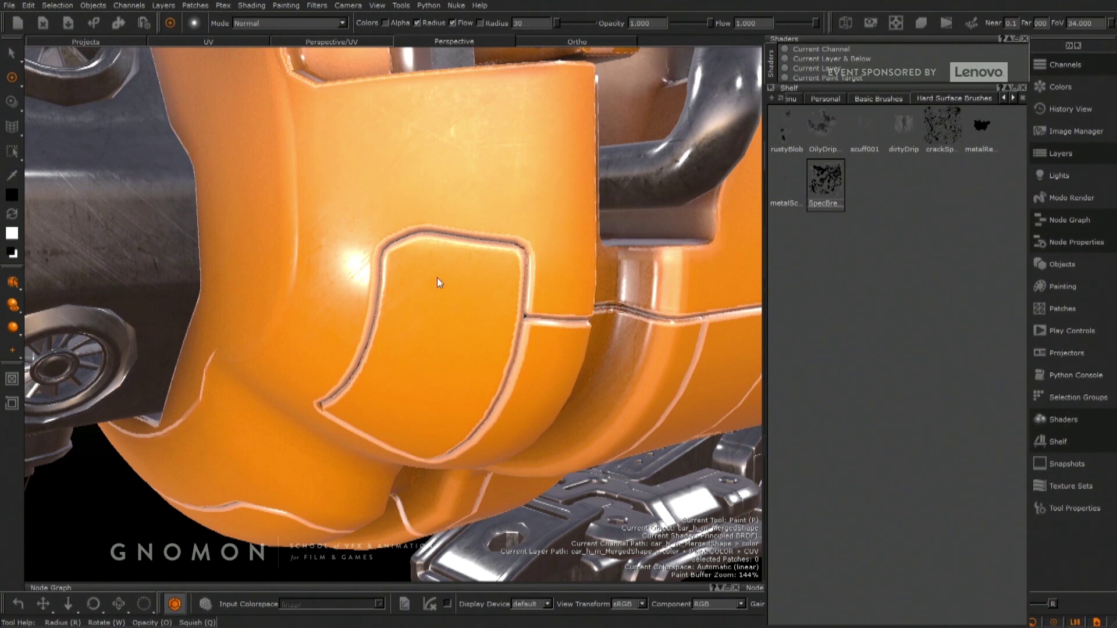
key(ctrl+z)
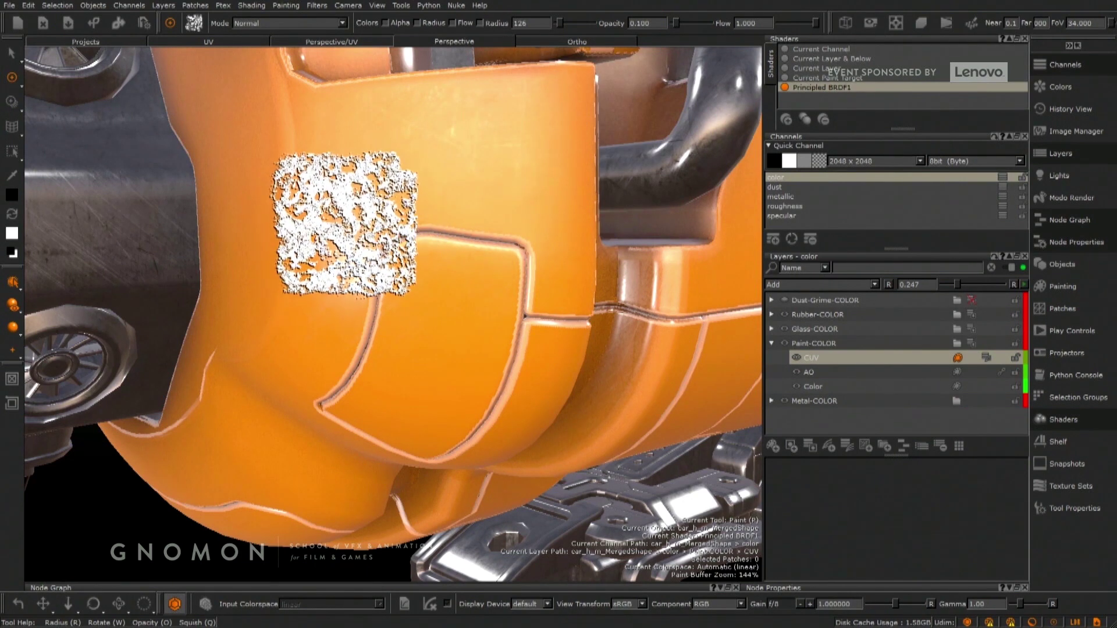
drag(344, 224, 347, 221)
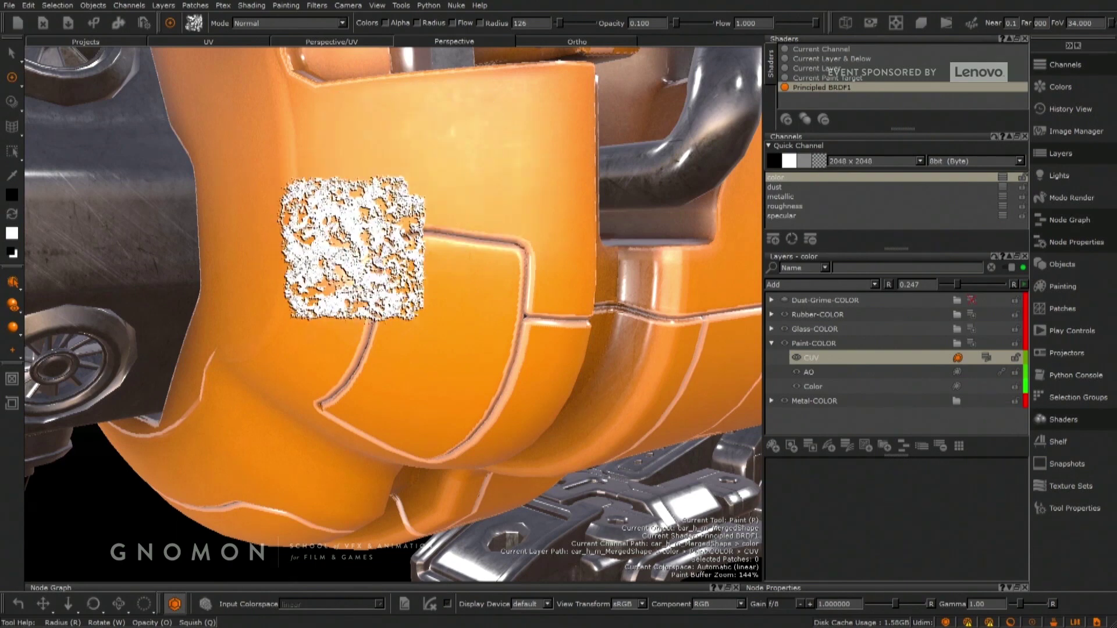
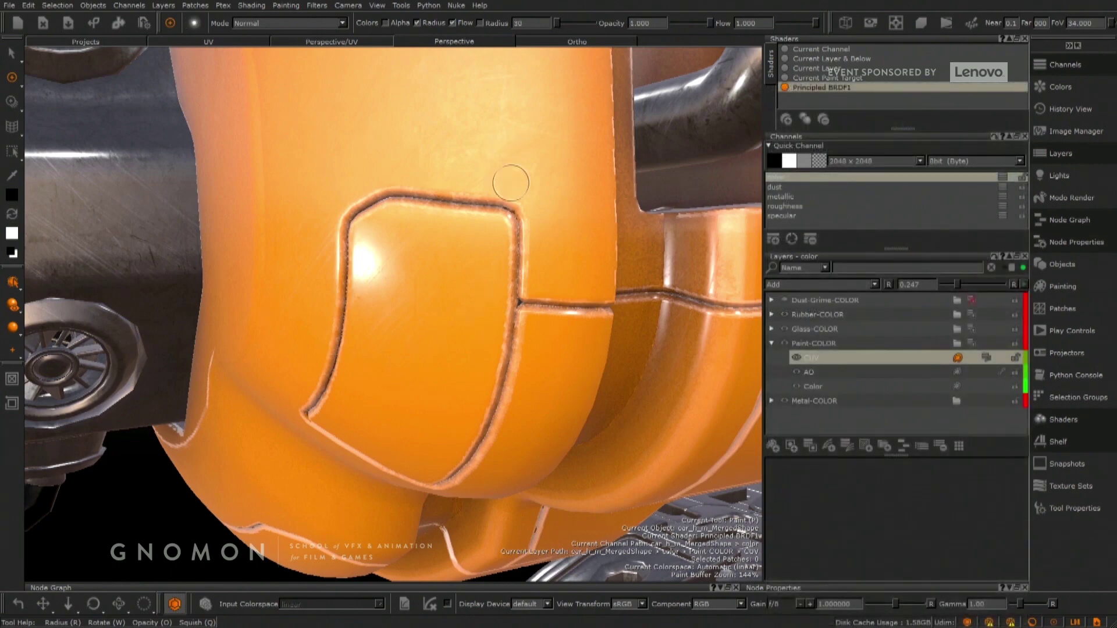
Step: Examine the worn paint edges and reflections on the whole car from the side and the front
alt+right_drag(499, 351, 172, 243)
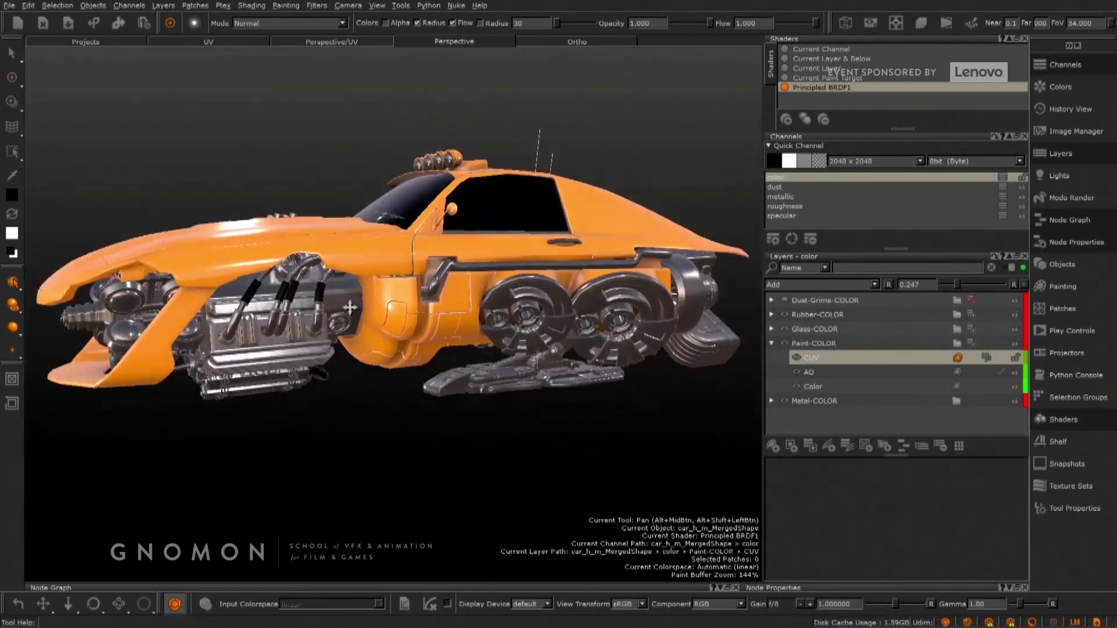
alt+middle_drag(244, 326, 333, 348)
alt+drag(344, 358, 462, 383)
alt+middle_drag(462, 384, 491, 389)
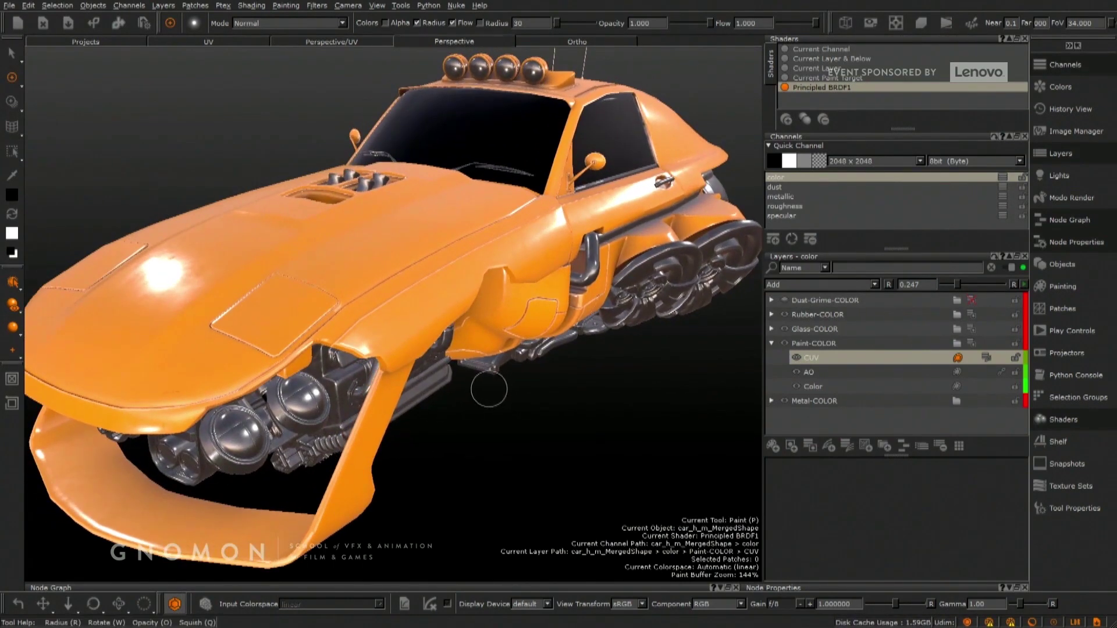
alt+right_drag(490, 389, 467, 385)
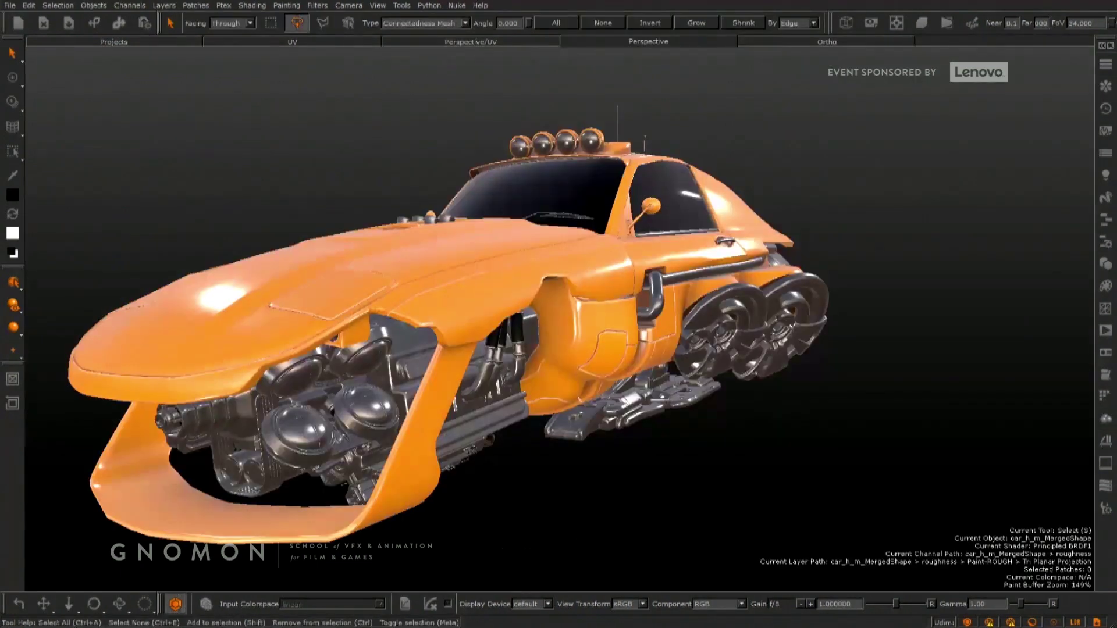
alt+drag(391, 335, 505, 366)
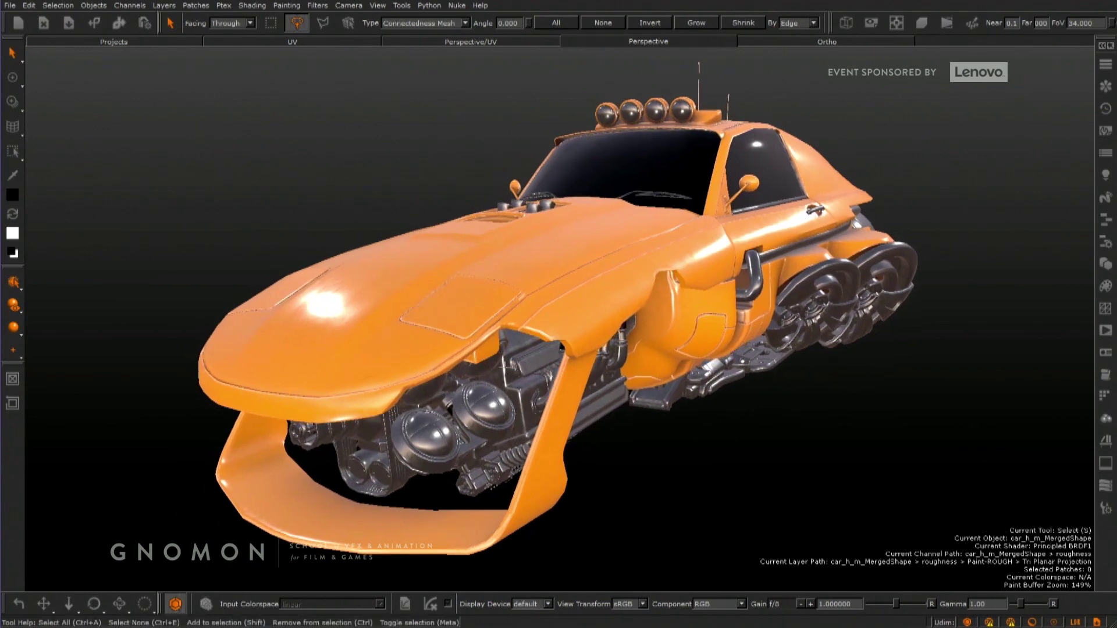
Step: Show the palettes again and turn on the Tri Planar Projection and Invert layers of the Paint-ROUGH group
key(Tab)
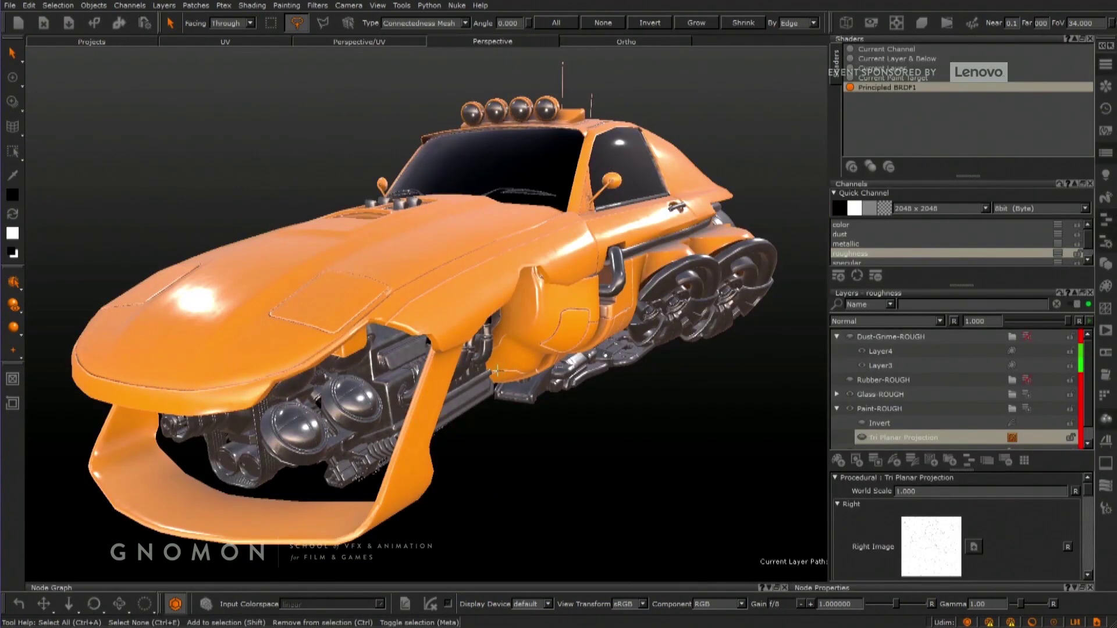
mouse_move(1090, 495)
mouse_down()
mouse_move(1090, 534)
mouse_move(1097, 493)
mouse_up()
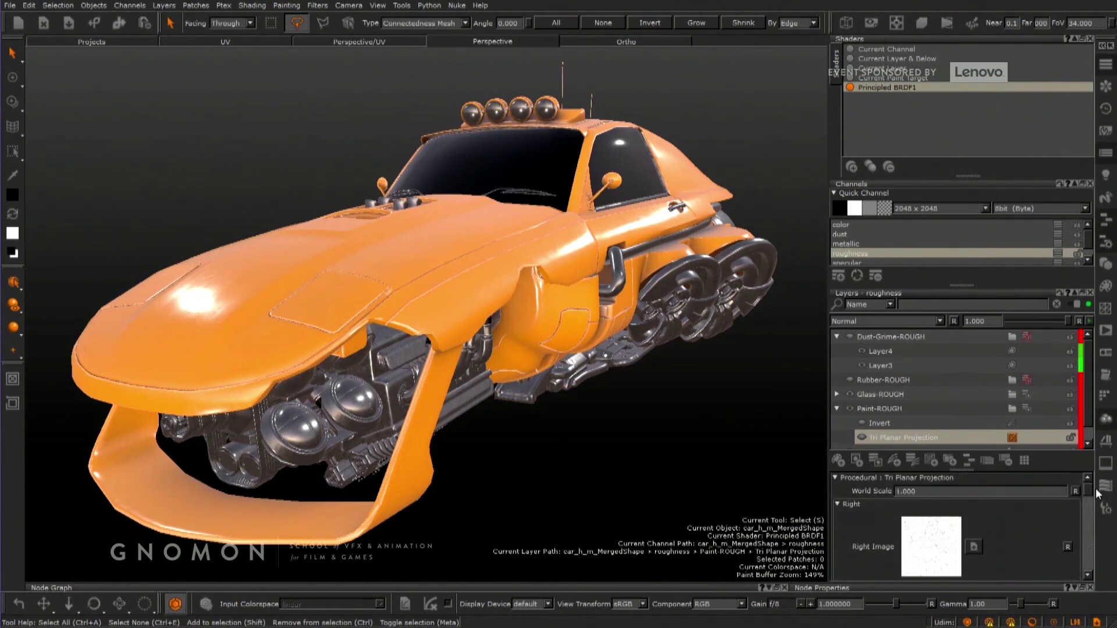
click(861, 438)
click(861, 424)
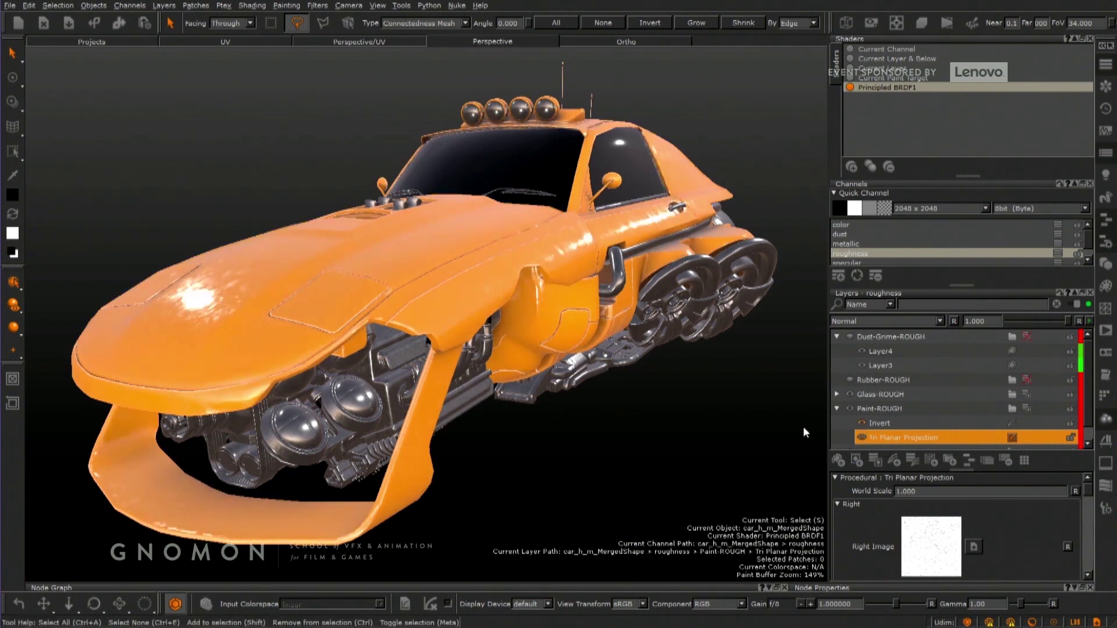
Step: Turn on the Dust-Grime-ROUGH group in the roughness channel and the Dust-Grime-COLOR group in the color channel
alt+drag(585, 364, 585, 401)
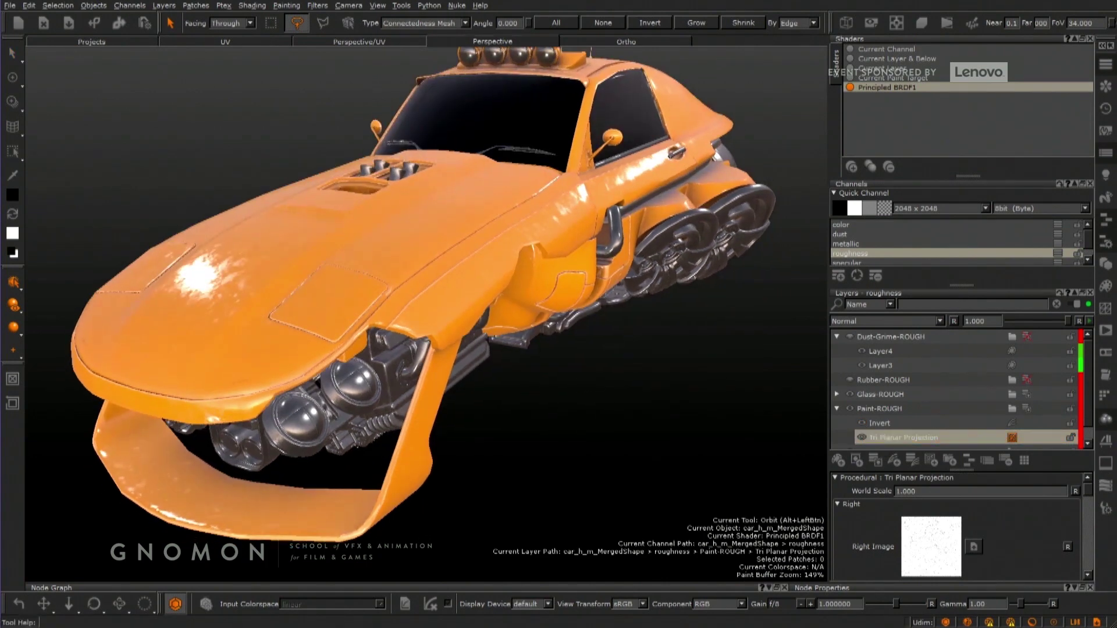
click(850, 336)
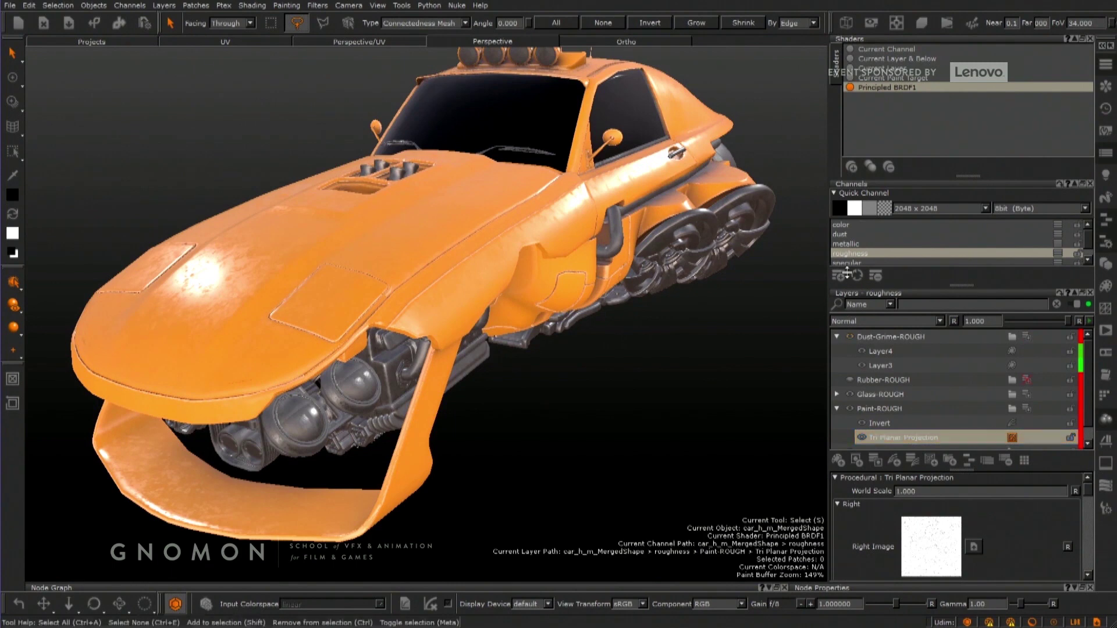
click(842, 253)
click(841, 225)
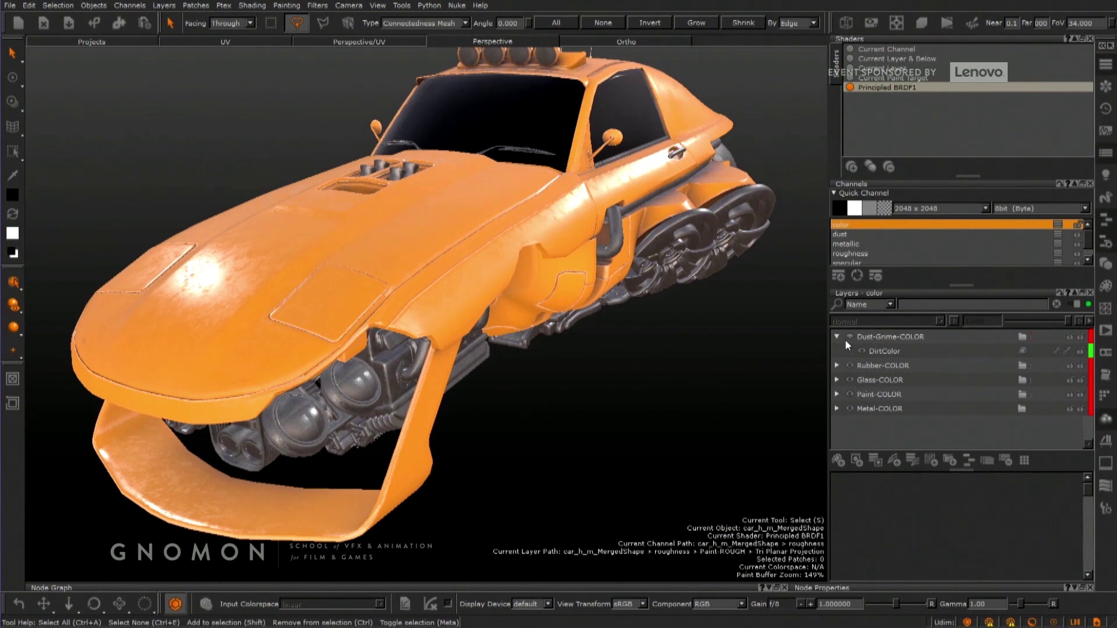
click(846, 339)
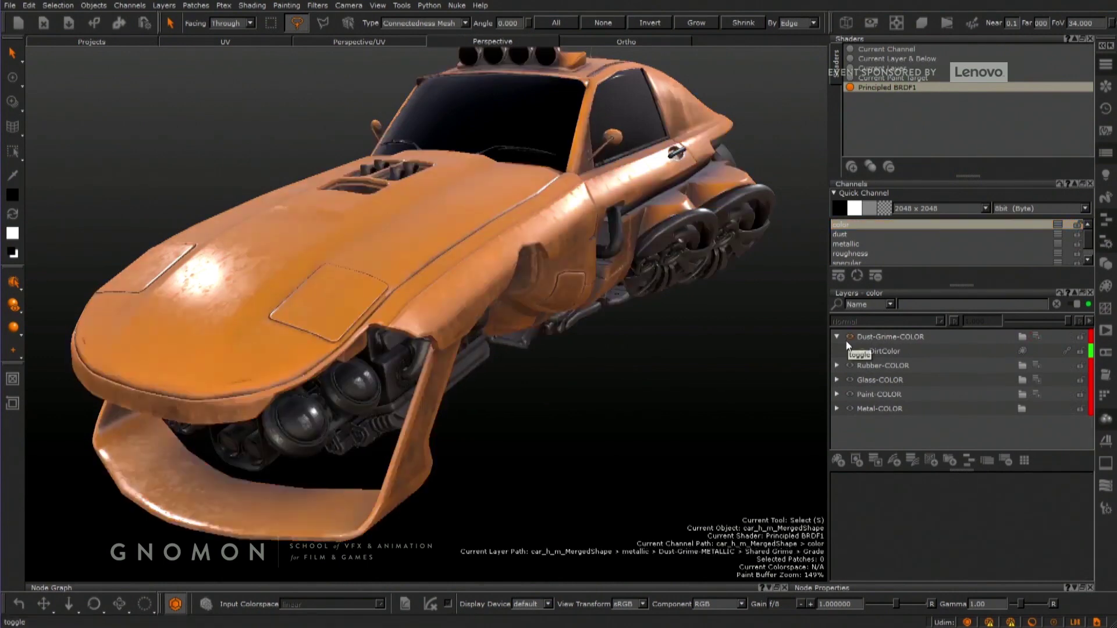
Step: Open the Dust-Grime-COLOR mask stack and the Grime layer's adjustment stack, and adjust the Grade's Whitepoint
alt+drag(561, 426, 585, 411)
alt+middle_drag(550, 432, 474, 408)
alt+right_drag(513, 305, 563, 370)
alt+drag(563, 369, 573, 357)
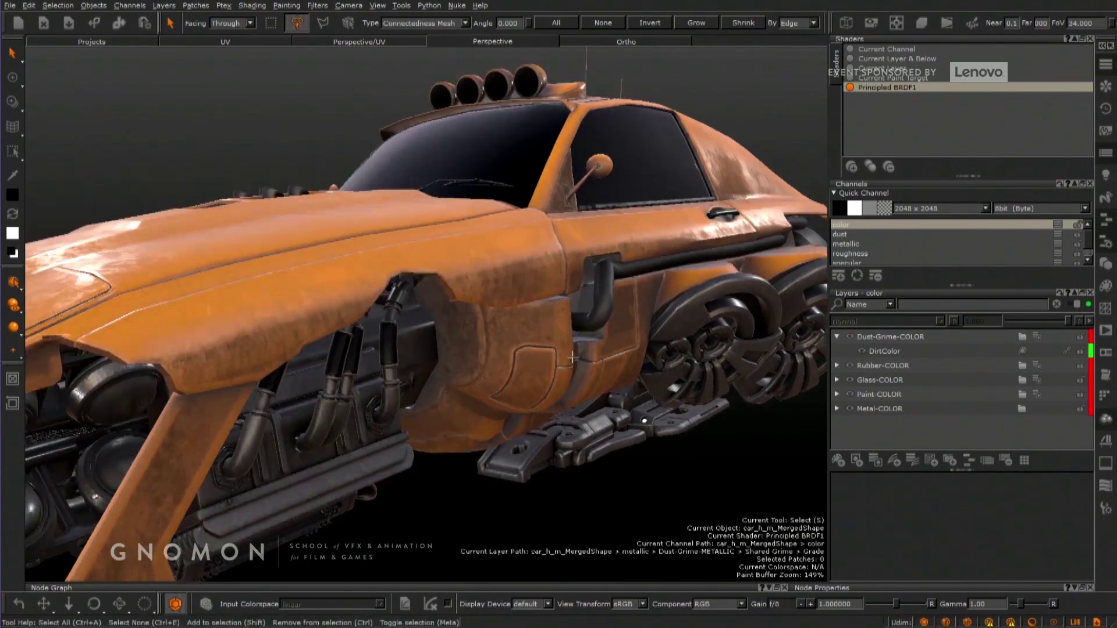
click(1034, 337)
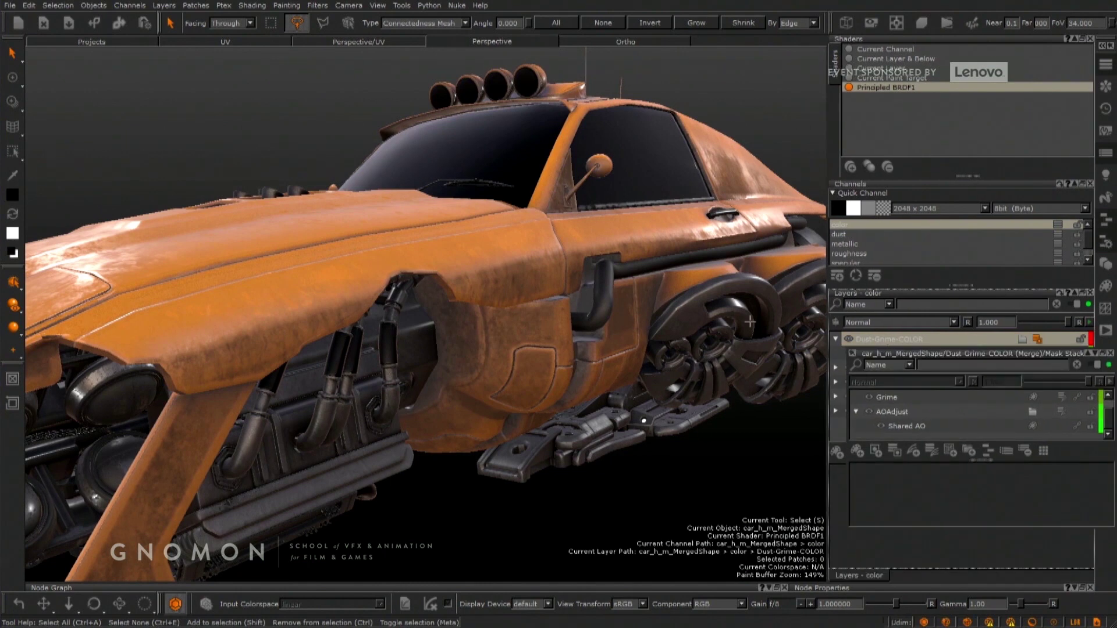
drag(1007, 349, 656, 307)
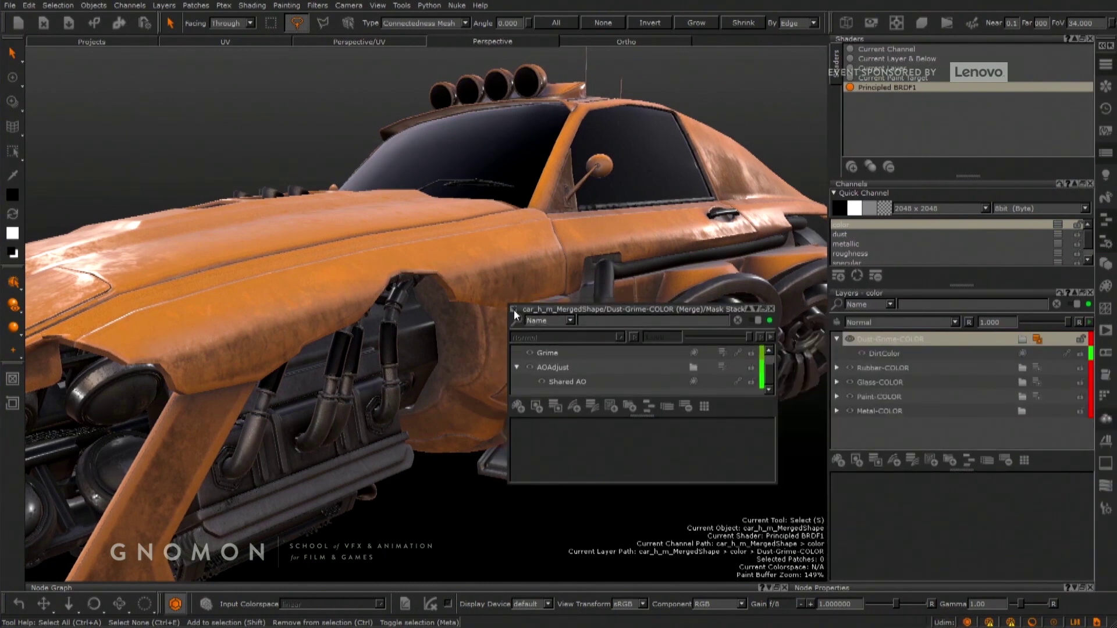
click(722, 353)
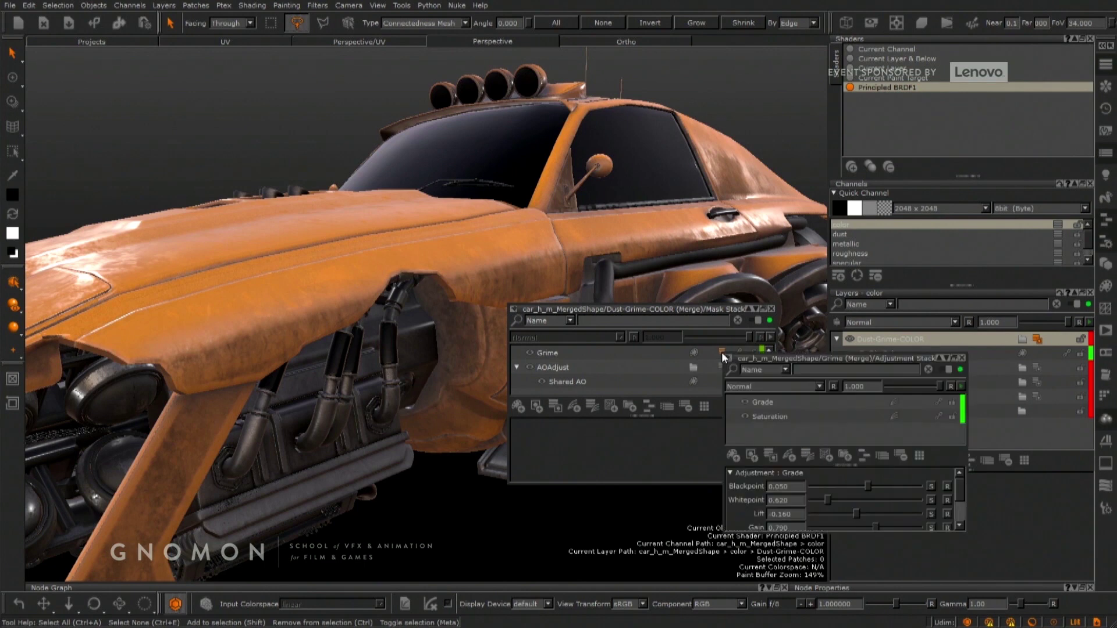
click(761, 402)
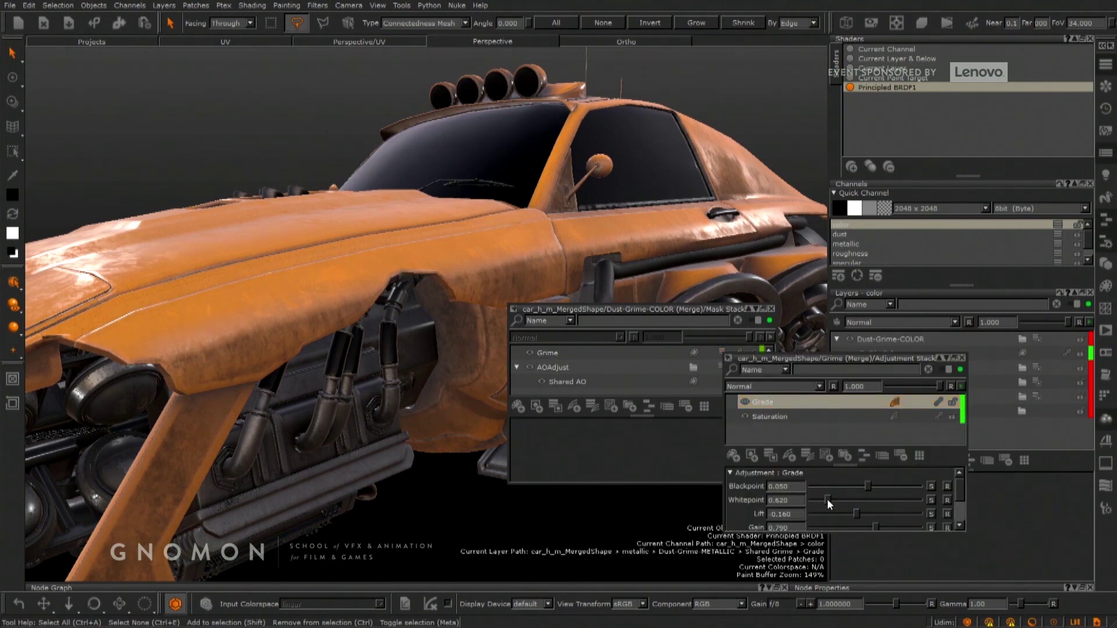
drag(827, 499, 869, 483)
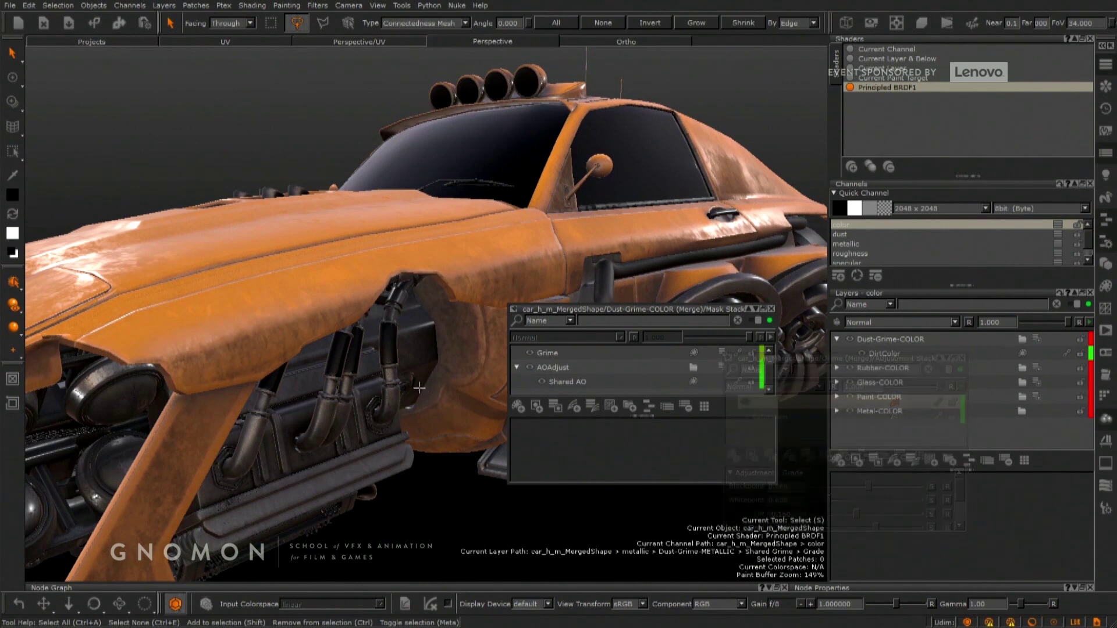
Step: Close the Dust-Grime-COLOR mask stack and examine the grime on the hood, roof and windshield frame up close
alt+drag(419, 342, 474, 348)
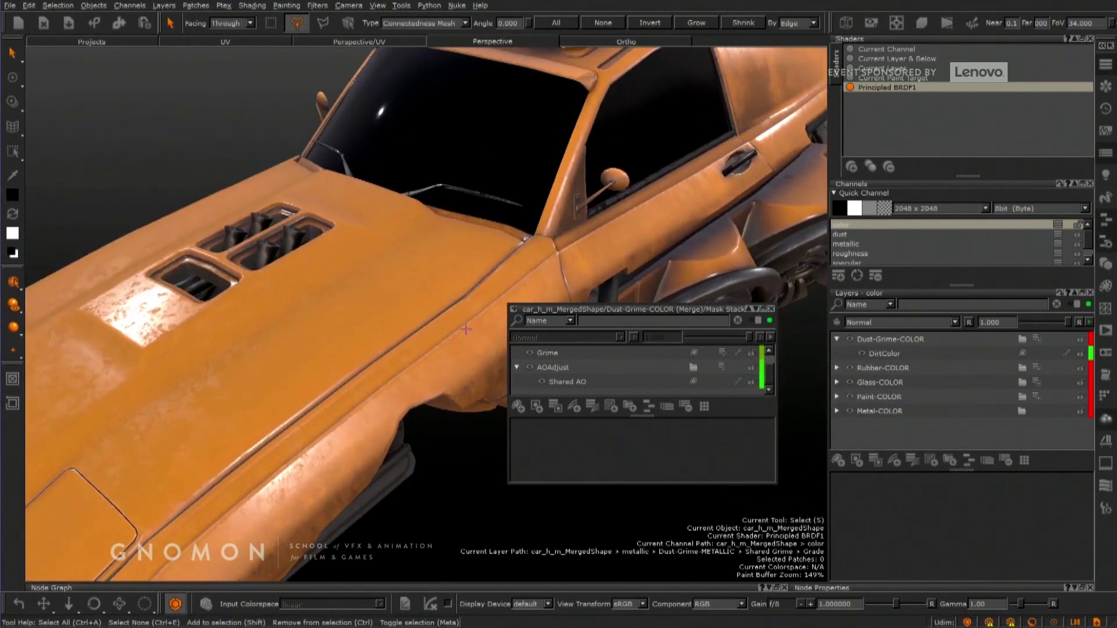
alt+right_drag(467, 330, 377, 348)
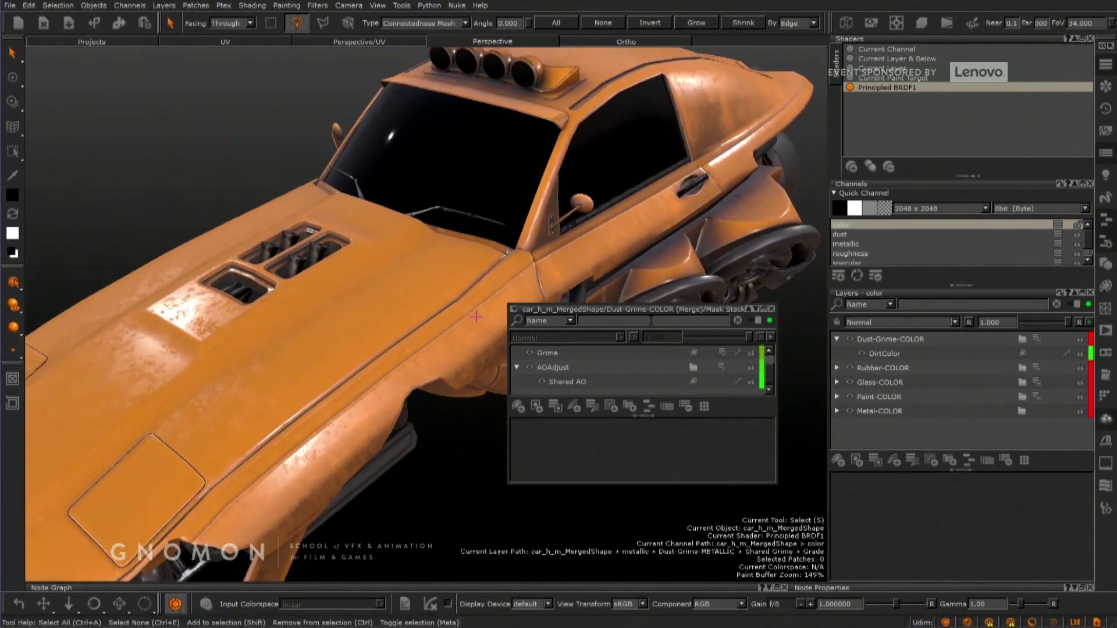
click(770, 309)
alt+drag(438, 237, 288, 254)
alt+middle_drag(345, 230, 344, 263)
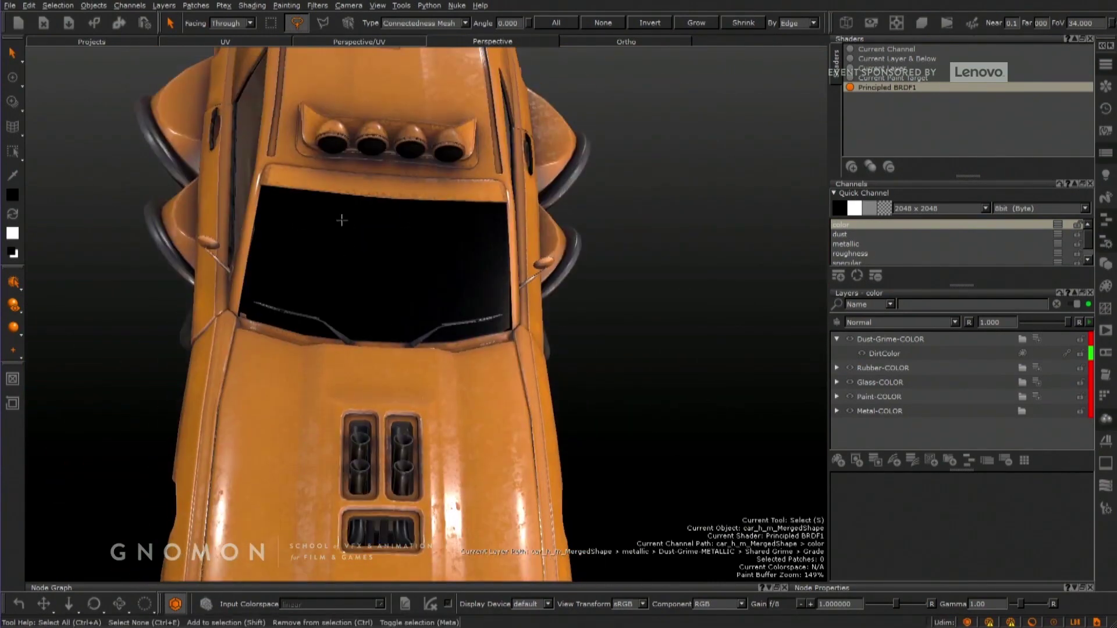
alt+right_drag(342, 220, 492, 288)
alt+middle_drag(389, 214, 451, 333)
alt+right_drag(450, 333, 405, 144)
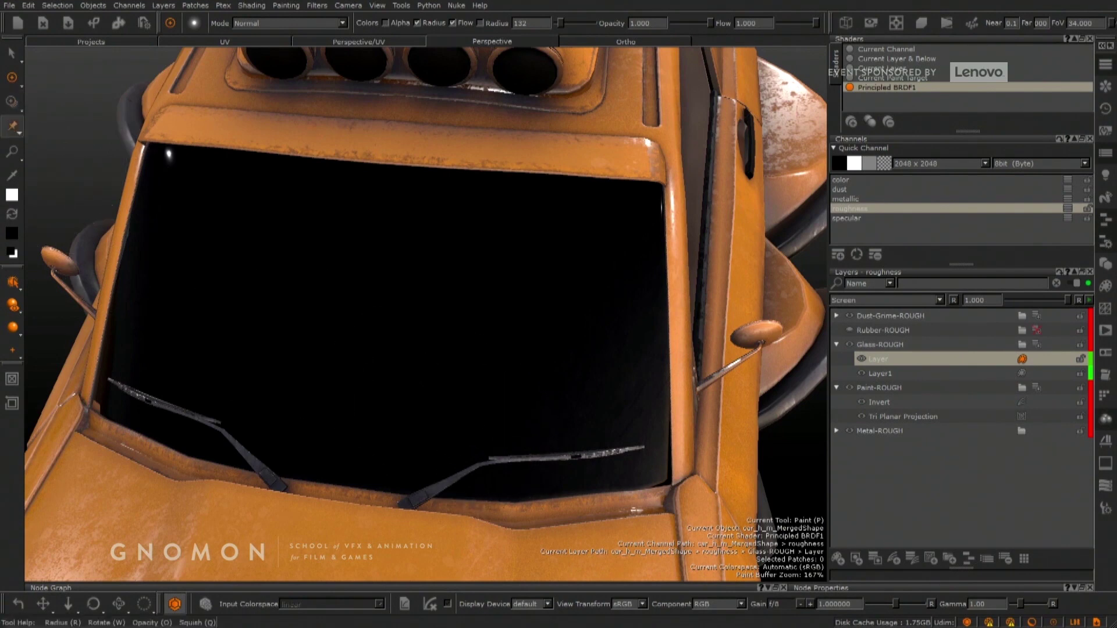
Step: Paint the smudged dirt texture through onto the windshield's edges and center on the upper layer of the Glass-ROUGH group
click(12, 103)
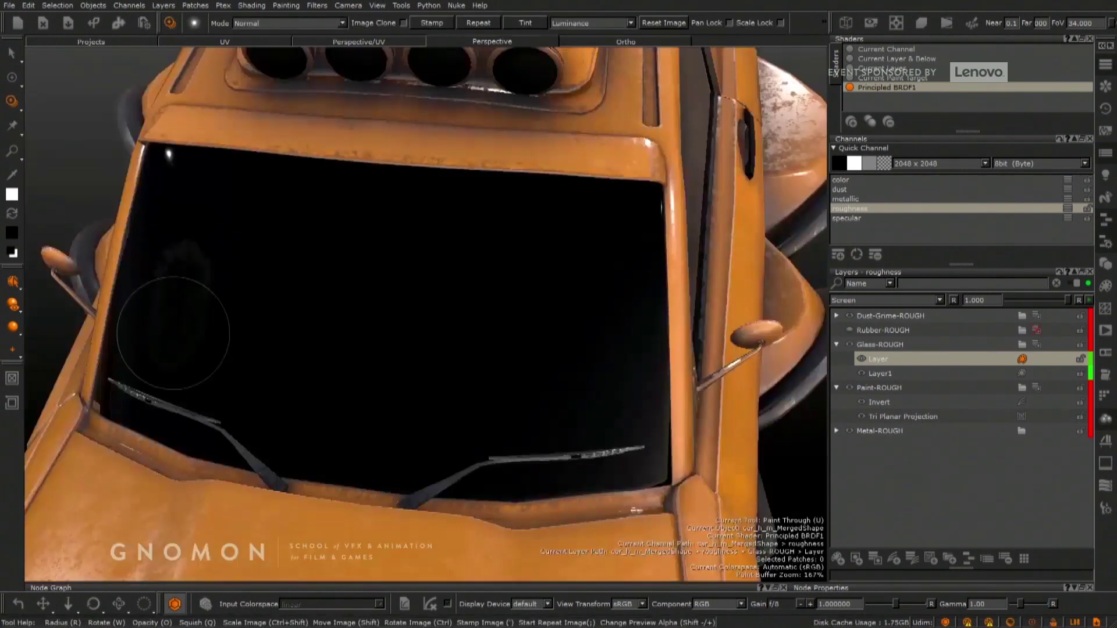
drag(174, 212, 190, 179)
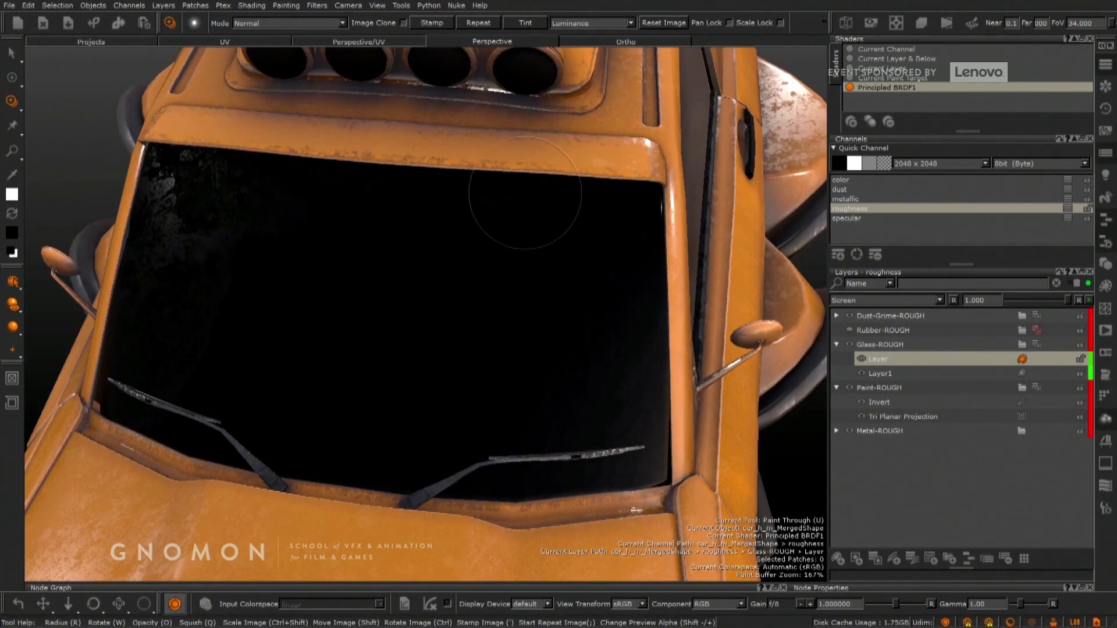
key(shift)
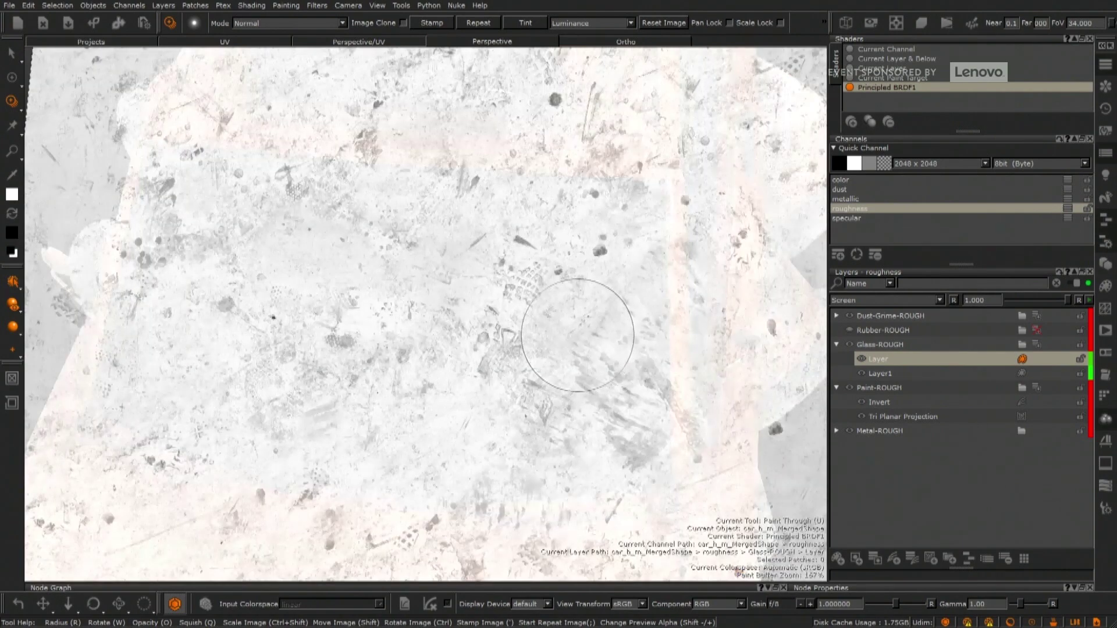
mouse_move(565, 331)
mouse_down()
mouse_move(605, 330)
mouse_move(589, 330)
mouse_up()
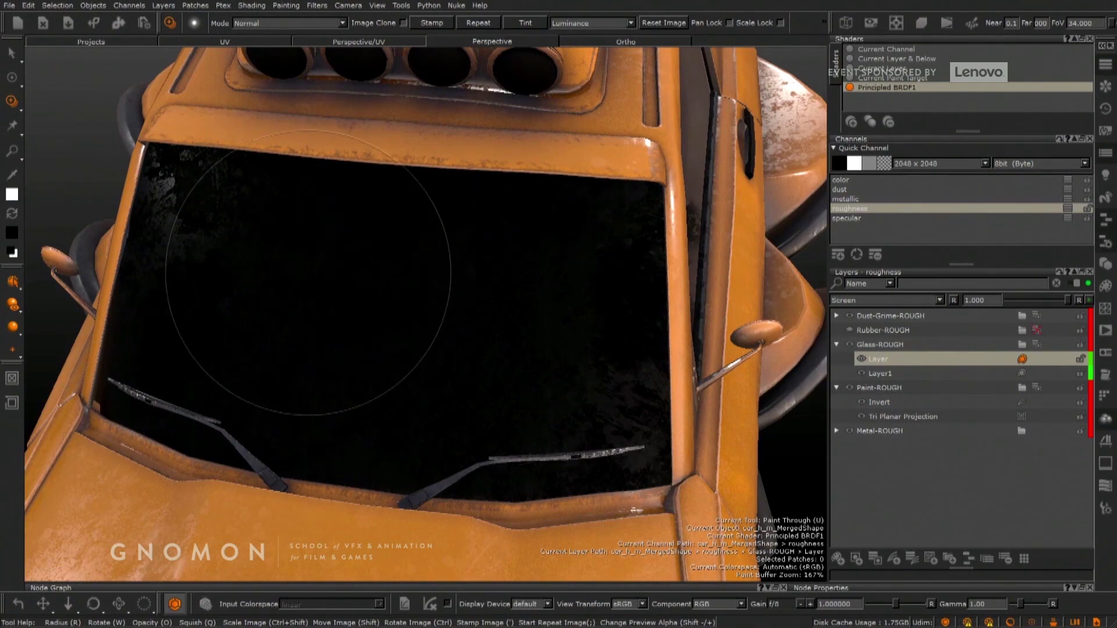
key(shift)
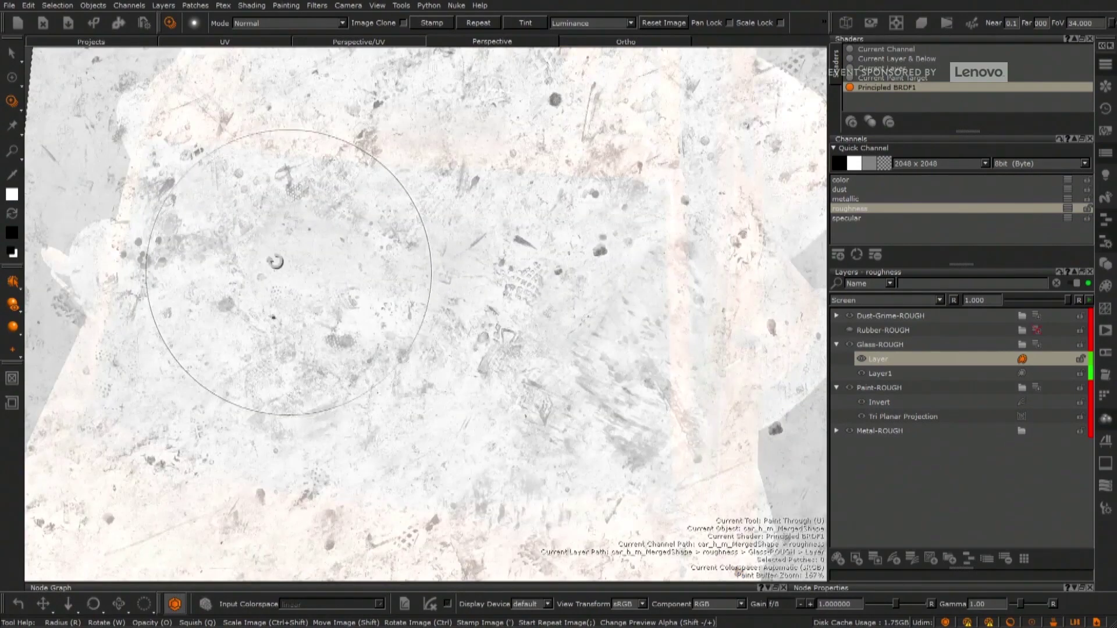
Step: Switch to the Paint Buffer Eraser and bake the smudges painted on the windshield
click(13, 83)
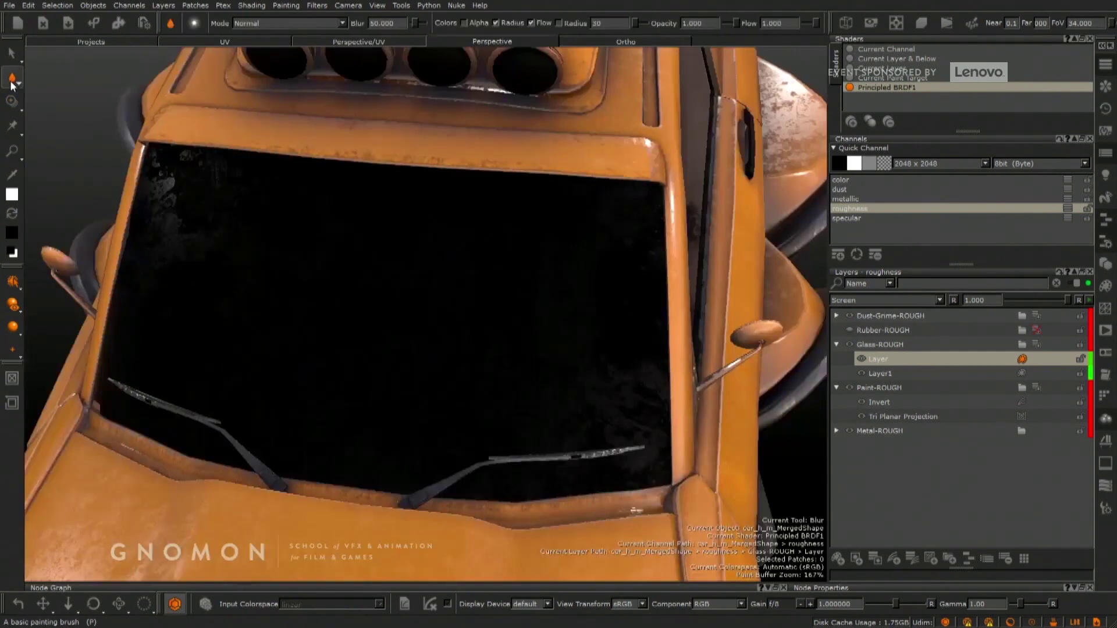
click(14, 86)
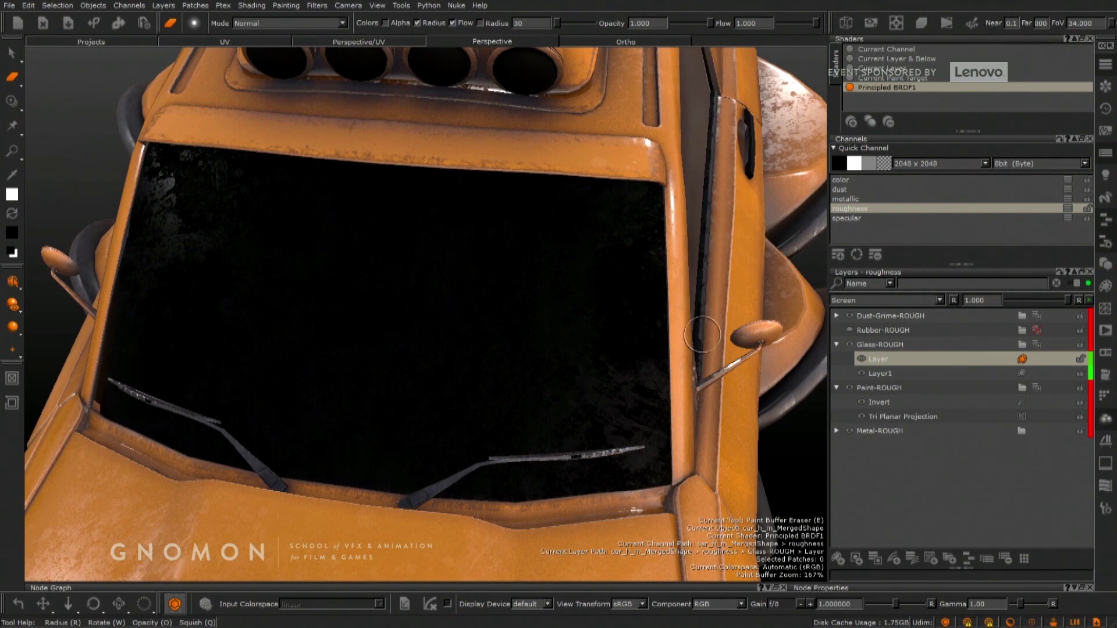
key(b)
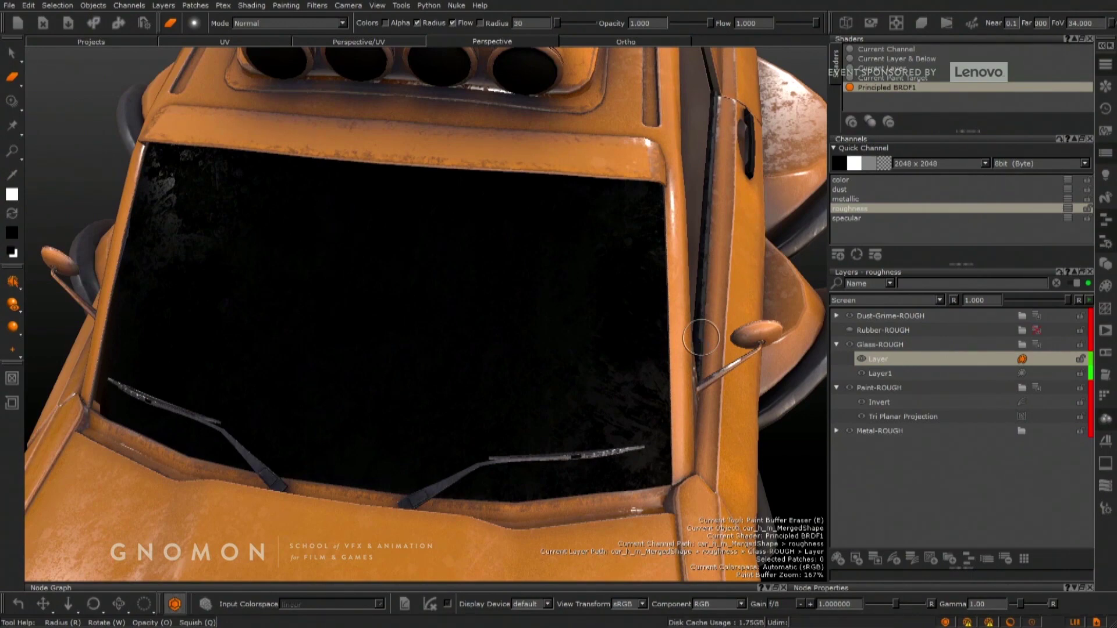
Step: Paint the same smudge texture through onto the side door window on the upper Glass-ROUGH layer
alt+drag(644, 466, 387, 386)
alt+right_drag(483, 412, 407, 415)
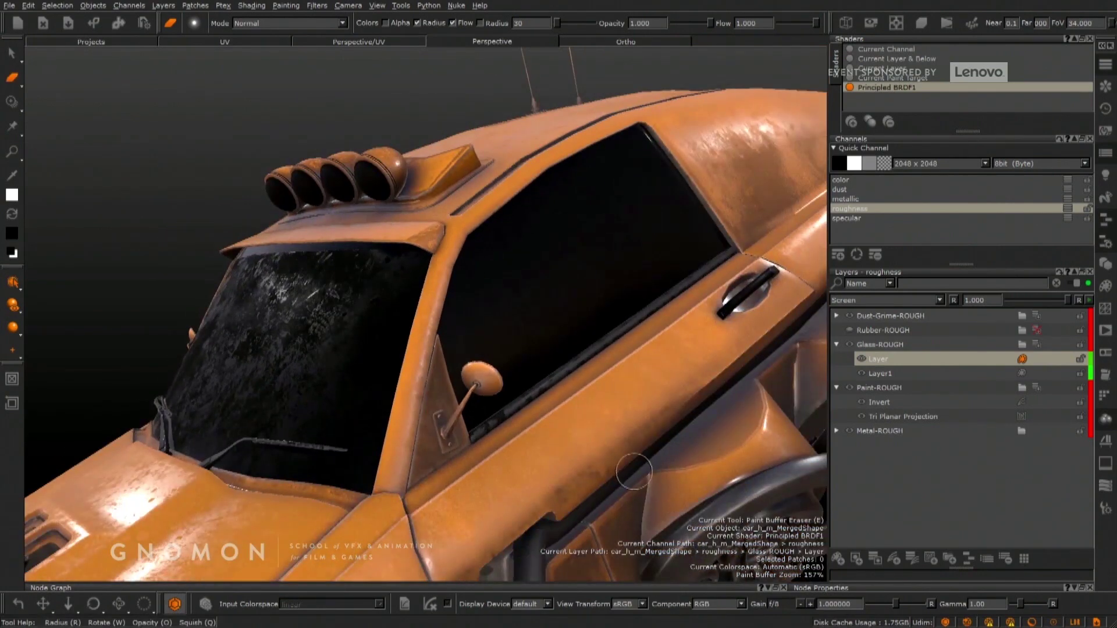
alt+drag(634, 471, 551, 490)
alt+middle_drag(568, 407, 348, 451)
mouse_move(348, 450)
alt+mouse_down()
mouse_move(695, 212)
mouse_move(755, 329)
mouse_move(424, 291)
mouse_move(373, 196)
mouse_move(364, 130)
mouse_move(387, 226)
alt+mouse_up()
key(e)
mouse_move(596, 553)
alt+mouse_down()
mouse_move(669, 459)
mouse_move(588, 322)
mouse_move(553, 297)
mouse_move(605, 340)
mouse_move(748, 351)
mouse_move(382, 309)
alt+mouse_up()
key(e)
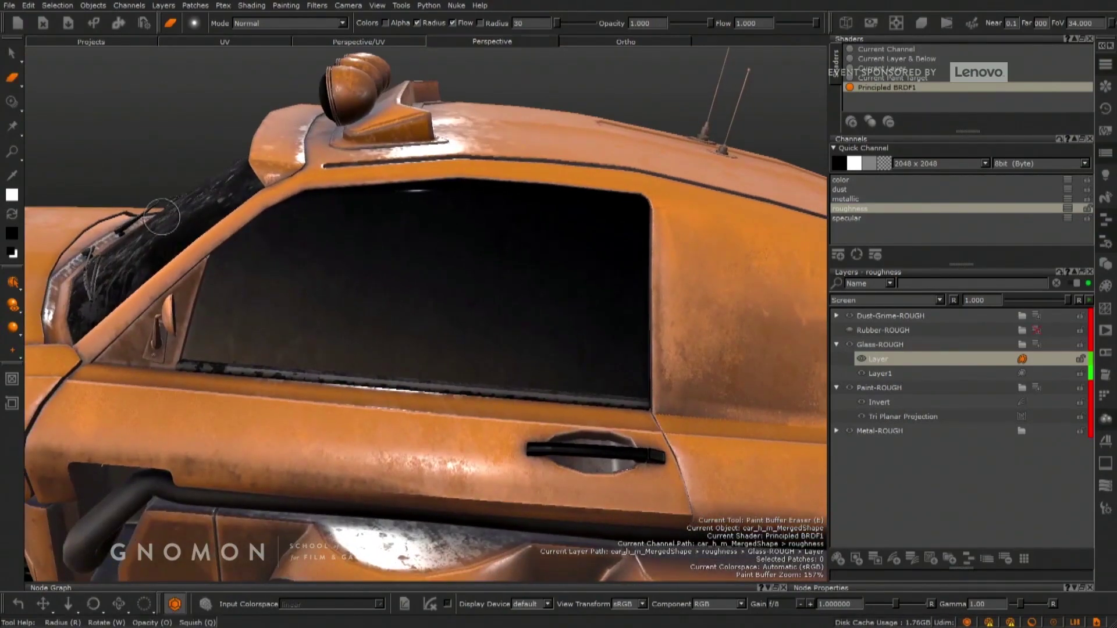
click(11, 102)
mouse_move(237, 311)
mouse_down()
mouse_move(254, 337)
mouse_move(330, 354)
mouse_move(335, 309)
mouse_move(314, 286)
mouse_move(350, 237)
mouse_move(419, 227)
mouse_move(589, 250)
mouse_move(576, 262)
mouse_up()
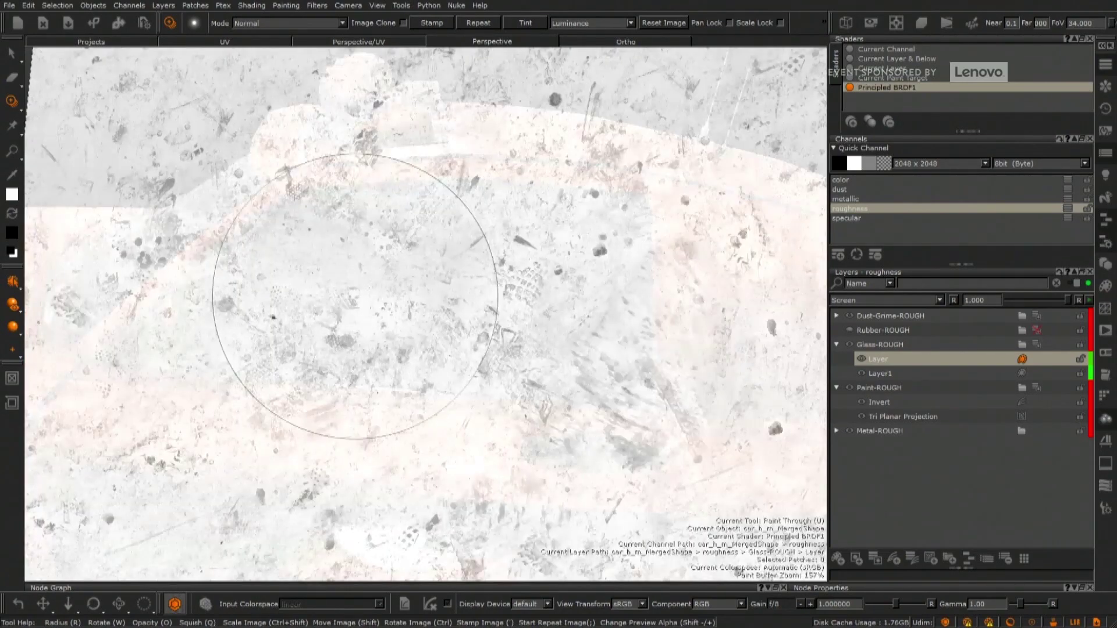
Step: Warp the side window's painted smudges with the Pinup tool by moving four pins toward the glass edges, bake, and return to the Paint Buffer Eraser
click(13, 128)
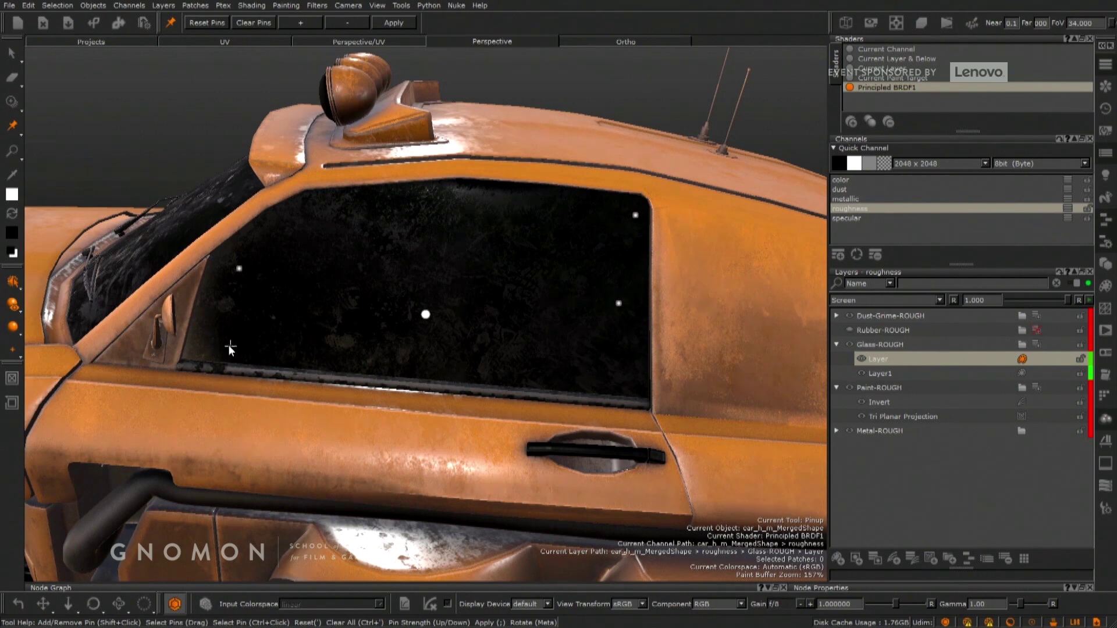
drag(239, 269, 240, 248)
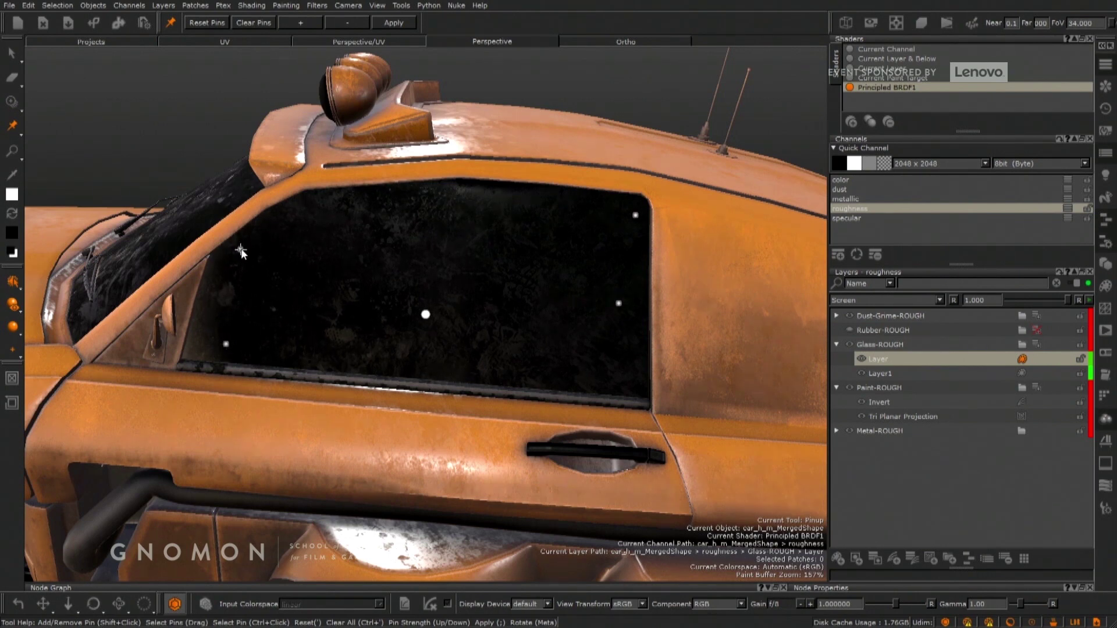
drag(636, 215, 643, 190)
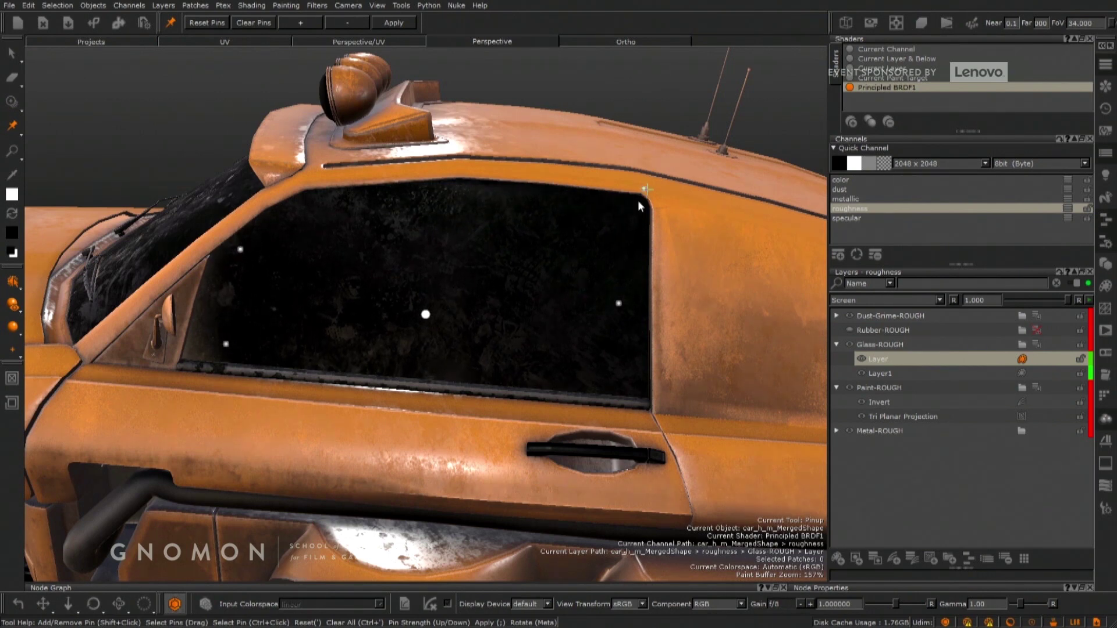
drag(617, 304, 649, 312)
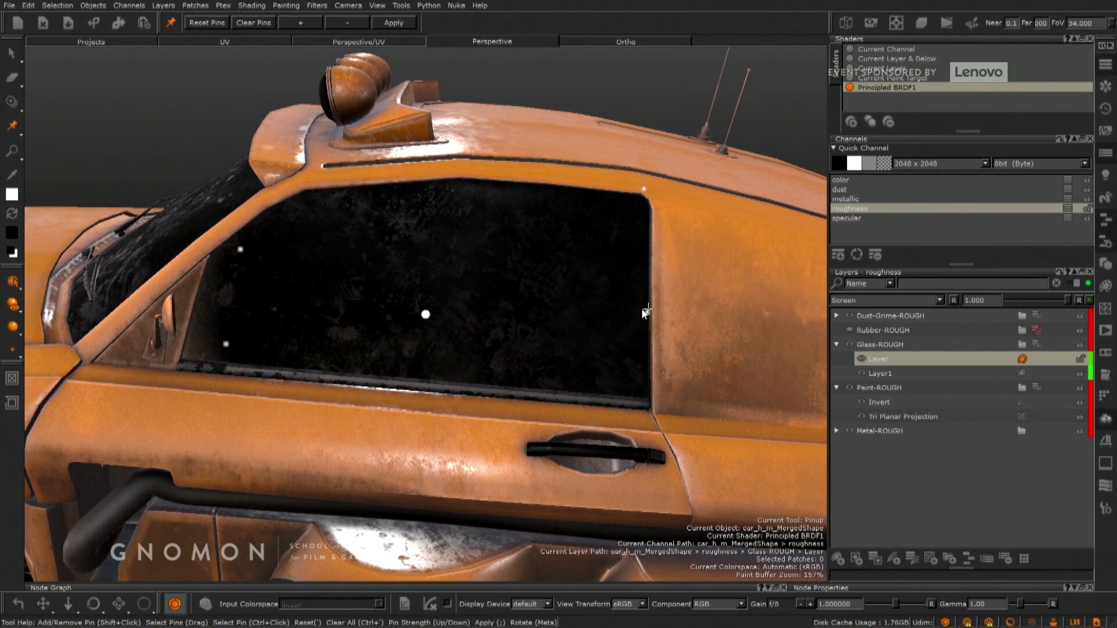
drag(224, 344, 207, 356)
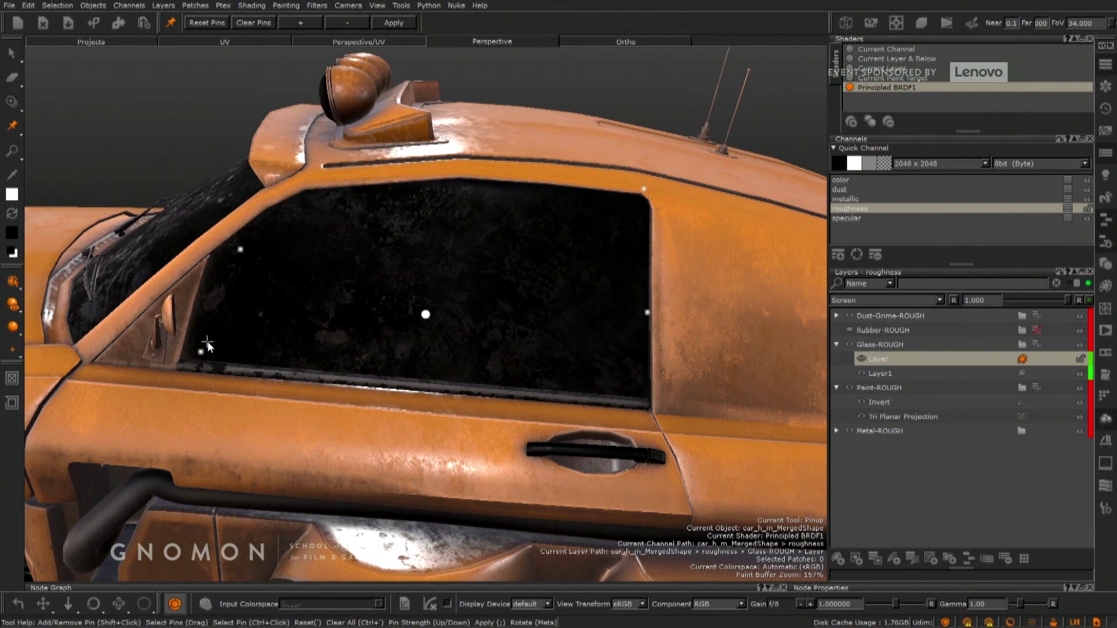
key(b)
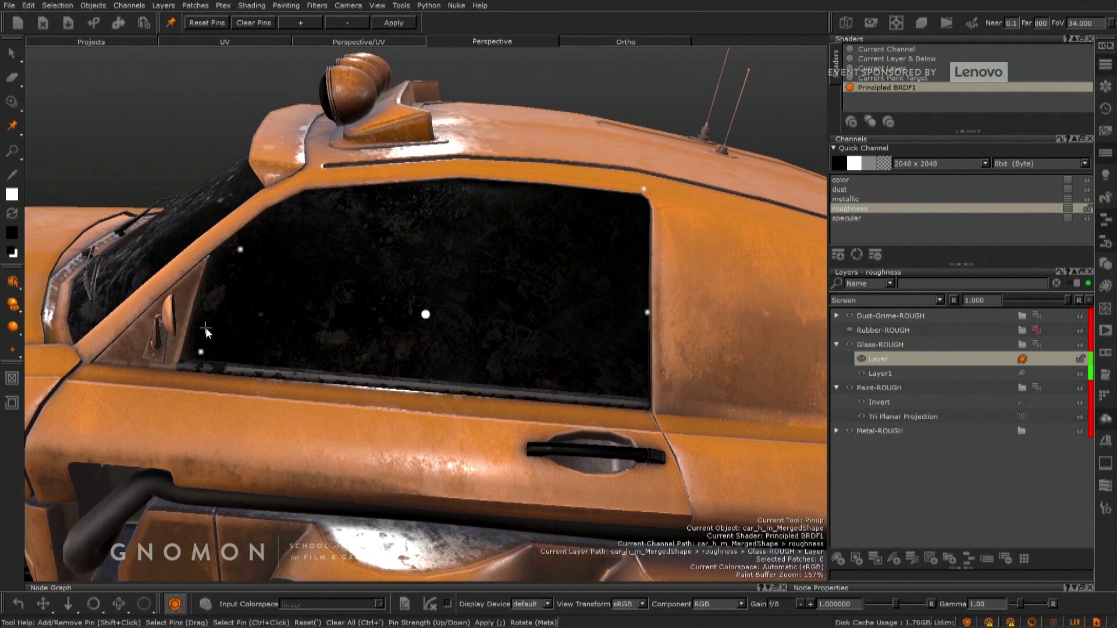
click(13, 80)
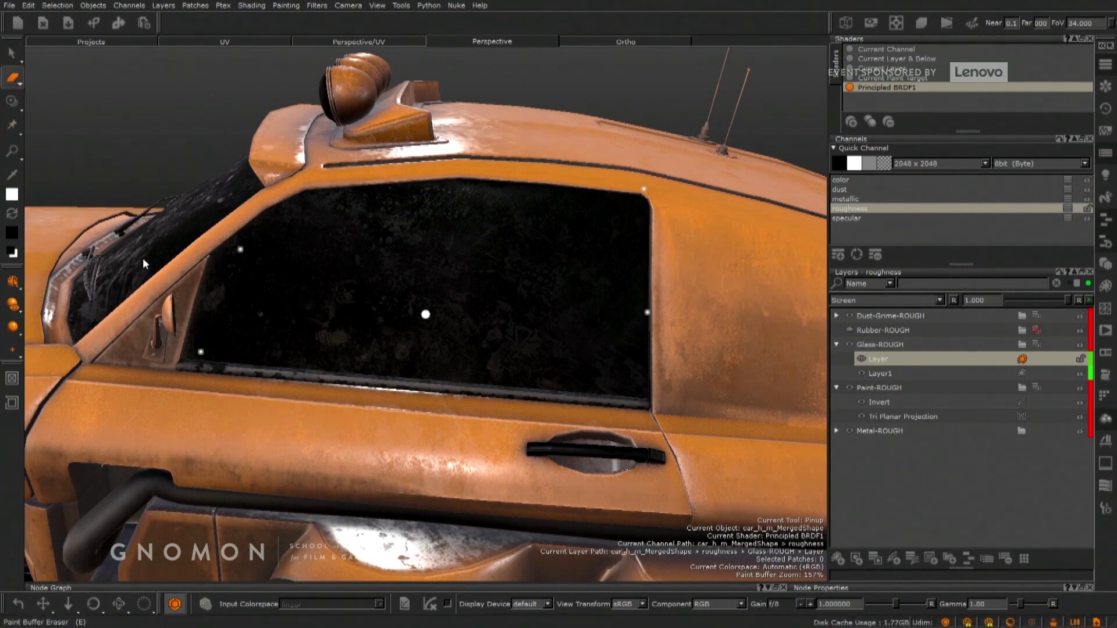
Step: Examine the smudged glass, grime and reflections on the whole car from above, from the side and from underneath
alt+drag(340, 500, 435, 470)
alt+right_drag(284, 449, 221, 416)
alt+middle_drag(252, 416, 389, 481)
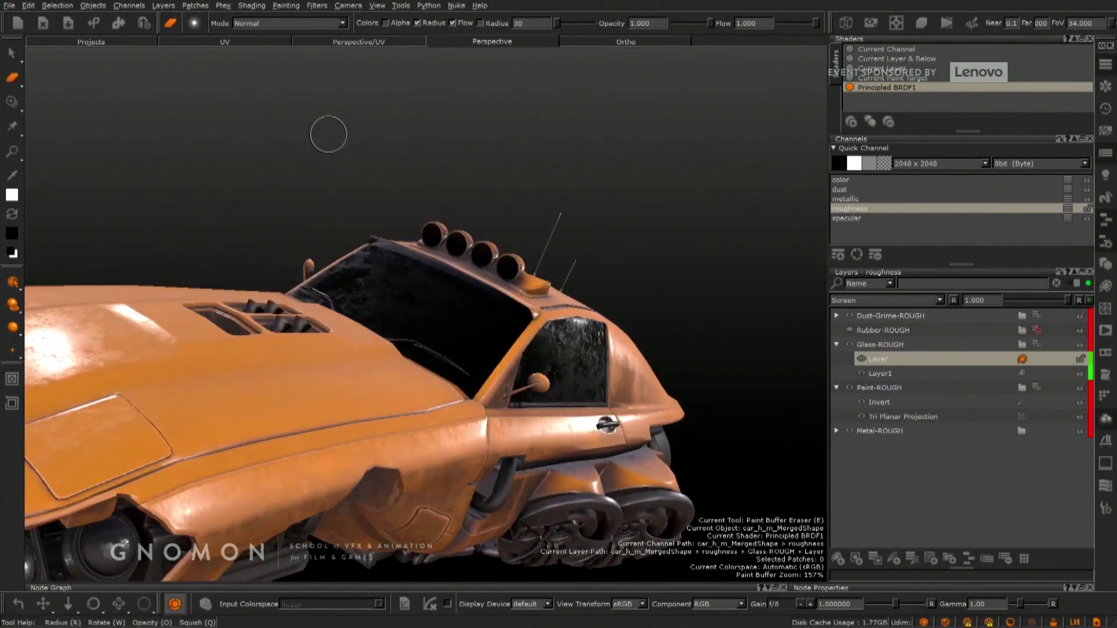
mouse_move(328, 134)
alt+mouse_down()
mouse_move(253, 150)
mouse_move(263, 167)
alt+mouse_up()
alt+drag(647, 519, 639, 459)
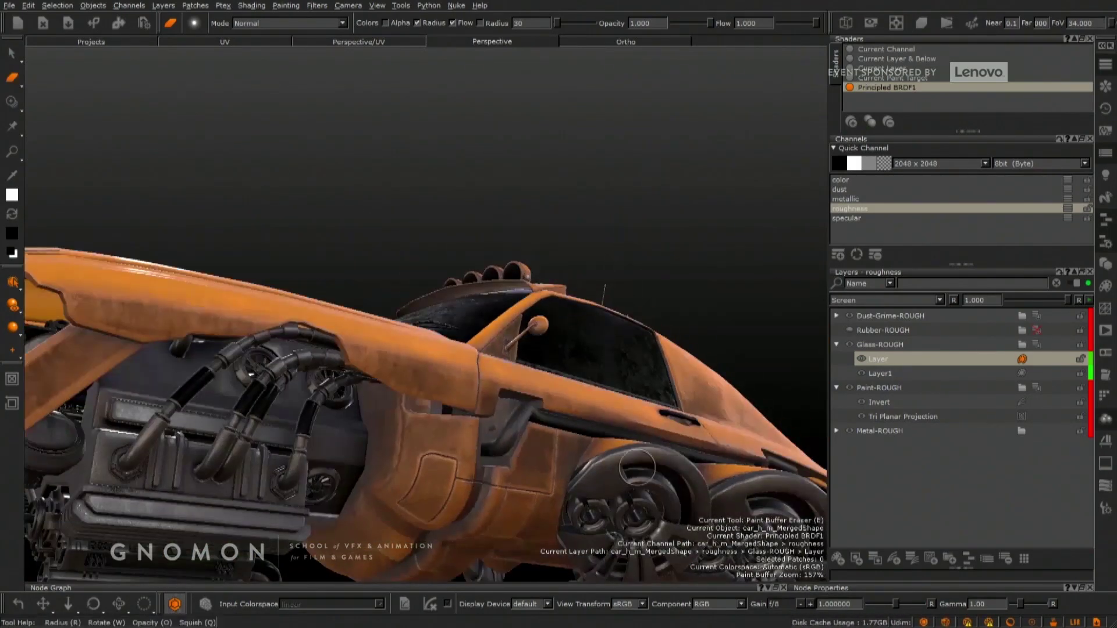
alt+right_drag(456, 454, 419, 453)
alt+middle_drag(418, 426, 458, 334)
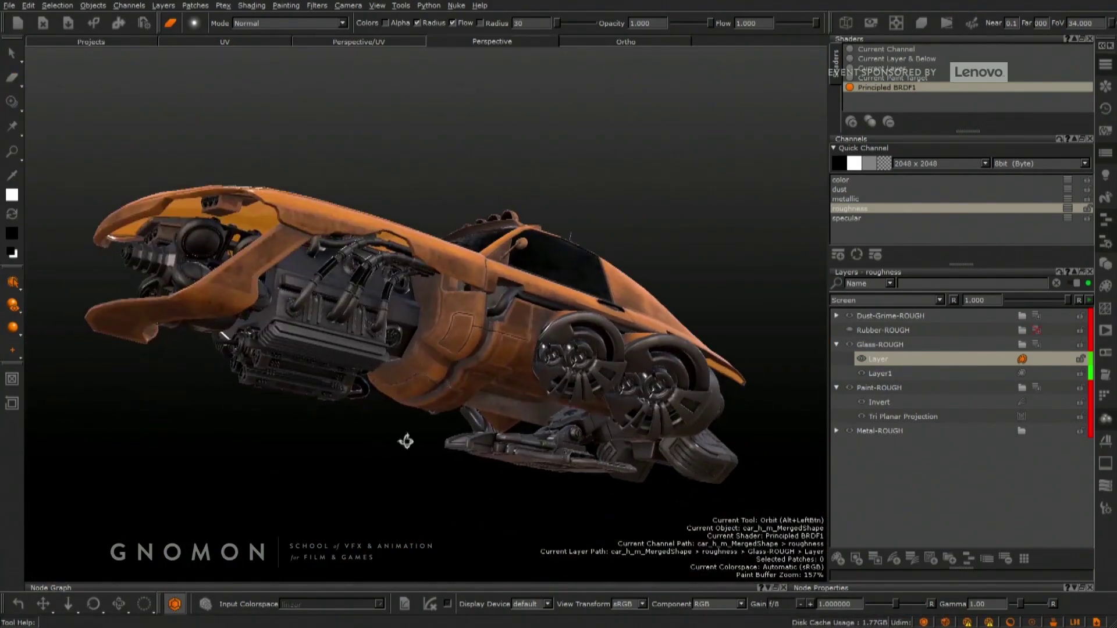
mouse_move(407, 441)
alt+mouse_down()
mouse_move(486, 435)
mouse_move(466, 378)
mouse_move(461, 466)
mouse_move(461, 392)
mouse_move(256, 166)
mouse_move(217, 145)
alt+mouse_up()
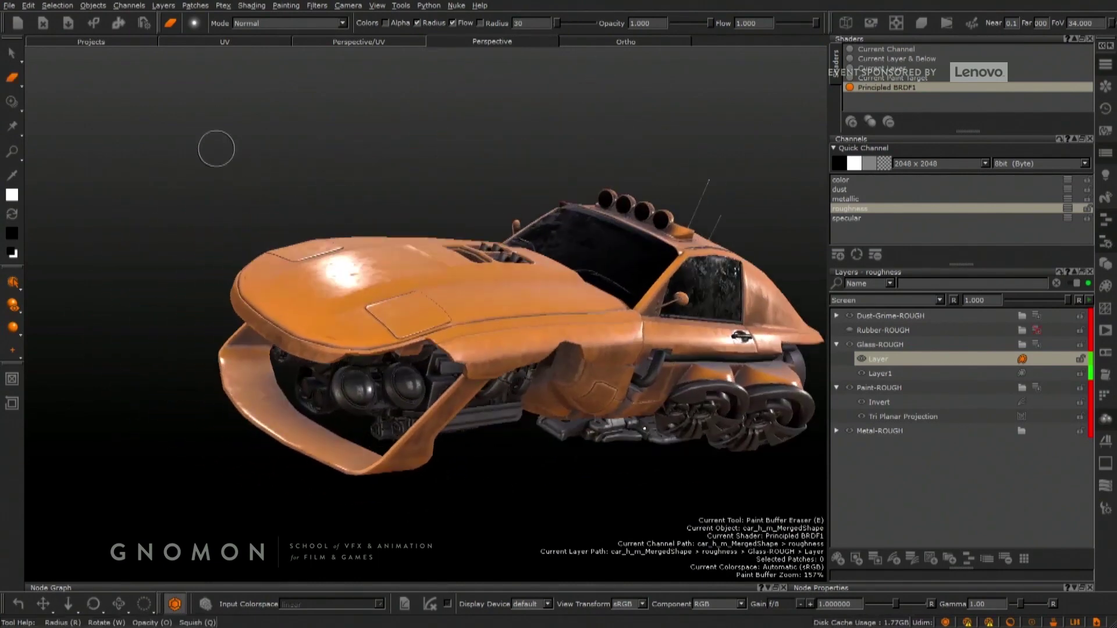
alt+drag(653, 187, 715, 234)
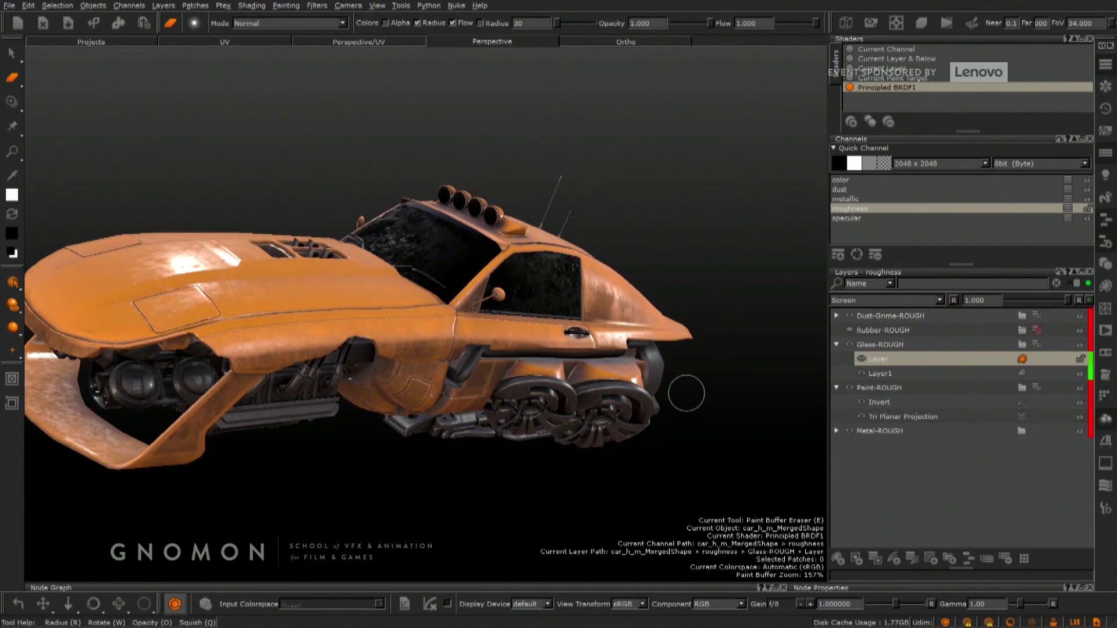
mouse_move(686, 391)
alt+mouse_down()
mouse_move(562, 357)
mouse_move(525, 332)
mouse_move(553, 356)
mouse_move(708, 325)
mouse_move(294, 462)
mouse_move(395, 286)
alt+mouse_up()
alt+drag(466, 117, 590, 275)
alt+drag(782, 402, 747, 337)
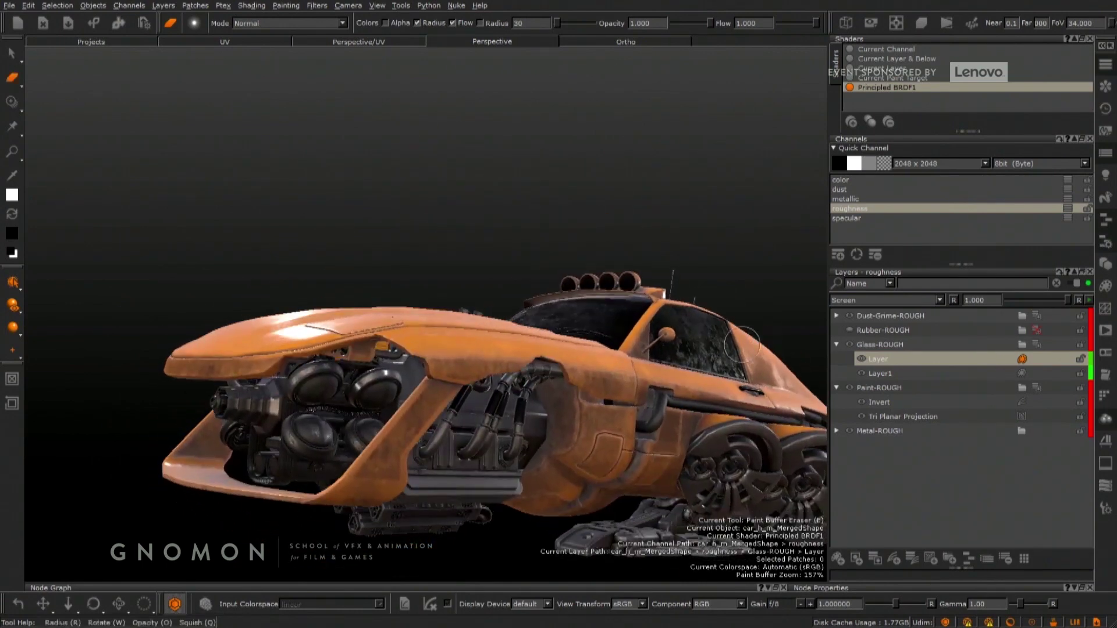
alt+middle_drag(577, 336, 524, 333)
mouse_move(524, 332)
alt+mouse_down()
mouse_move(541, 309)
mouse_move(576, 302)
mouse_move(582, 321)
alt+mouse_up()
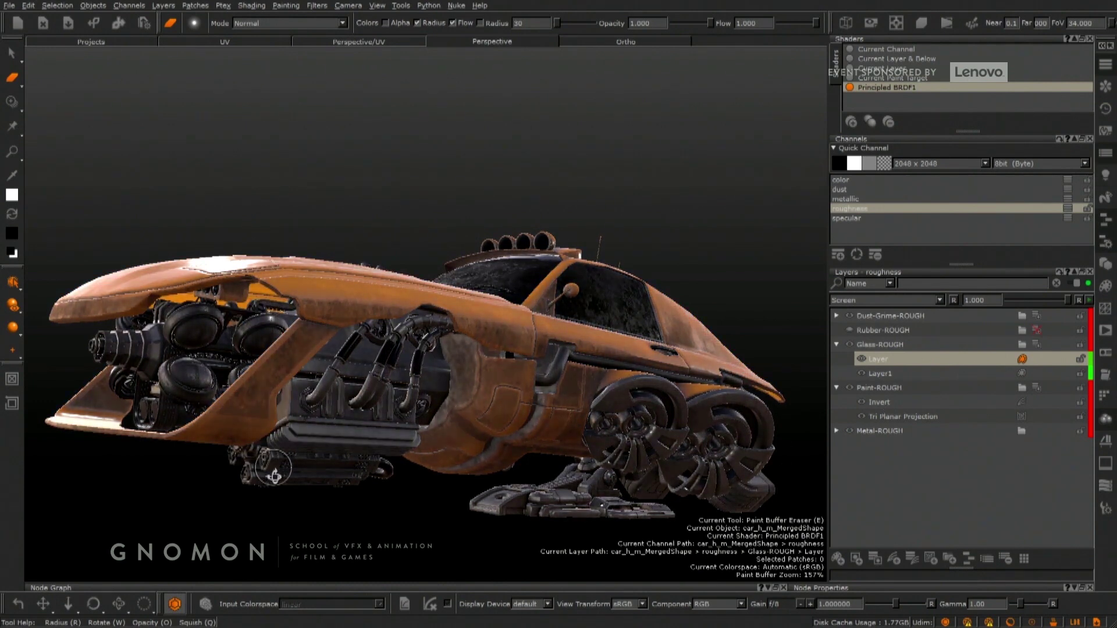
alt+drag(277, 448, 289, 365)
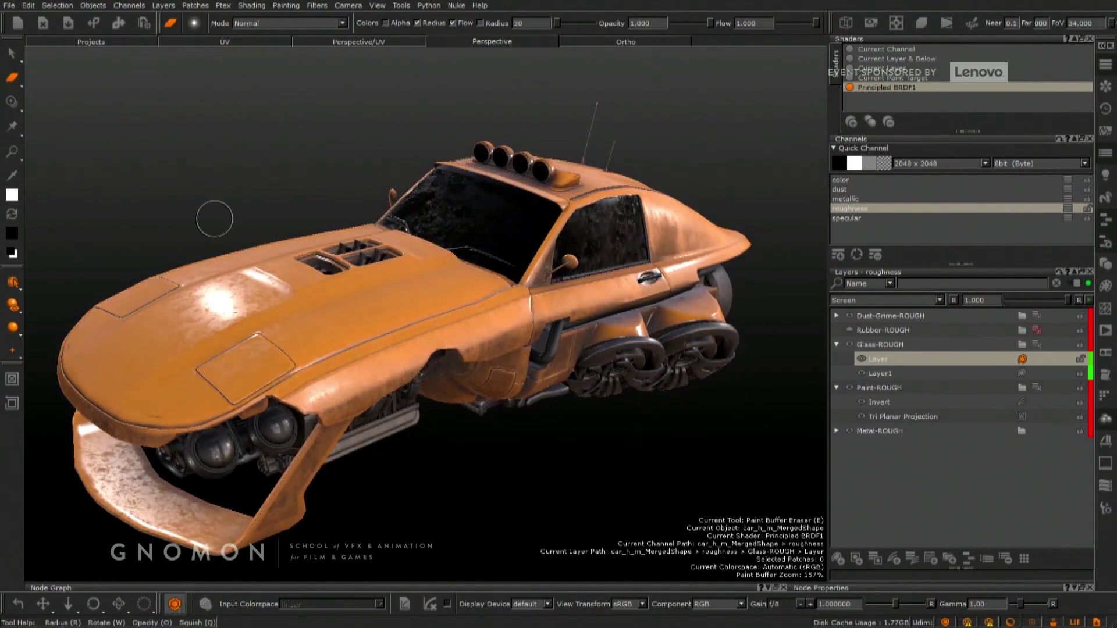